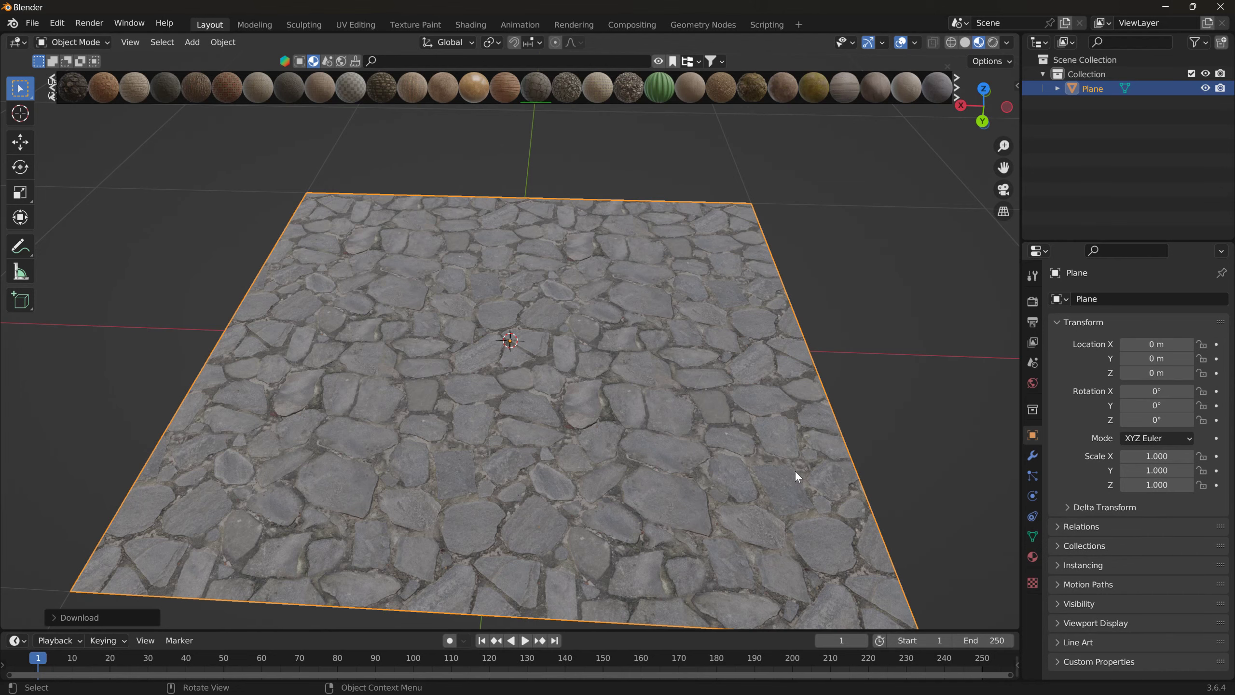
Examine the stone path material on the plane from above, at low angles and up close.
scroll(749, 428, "up", 2)
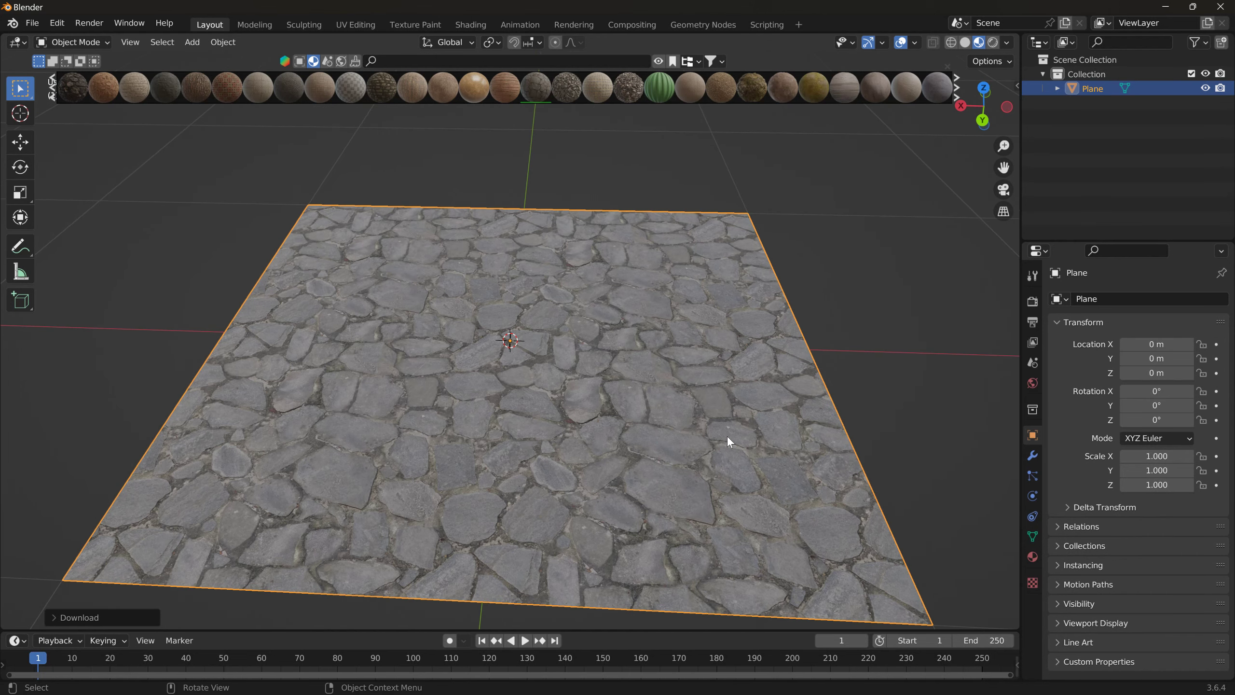
middle_click_drag(677, 386, 717, 335, "shift")
scroll(718, 336, "down", 2)
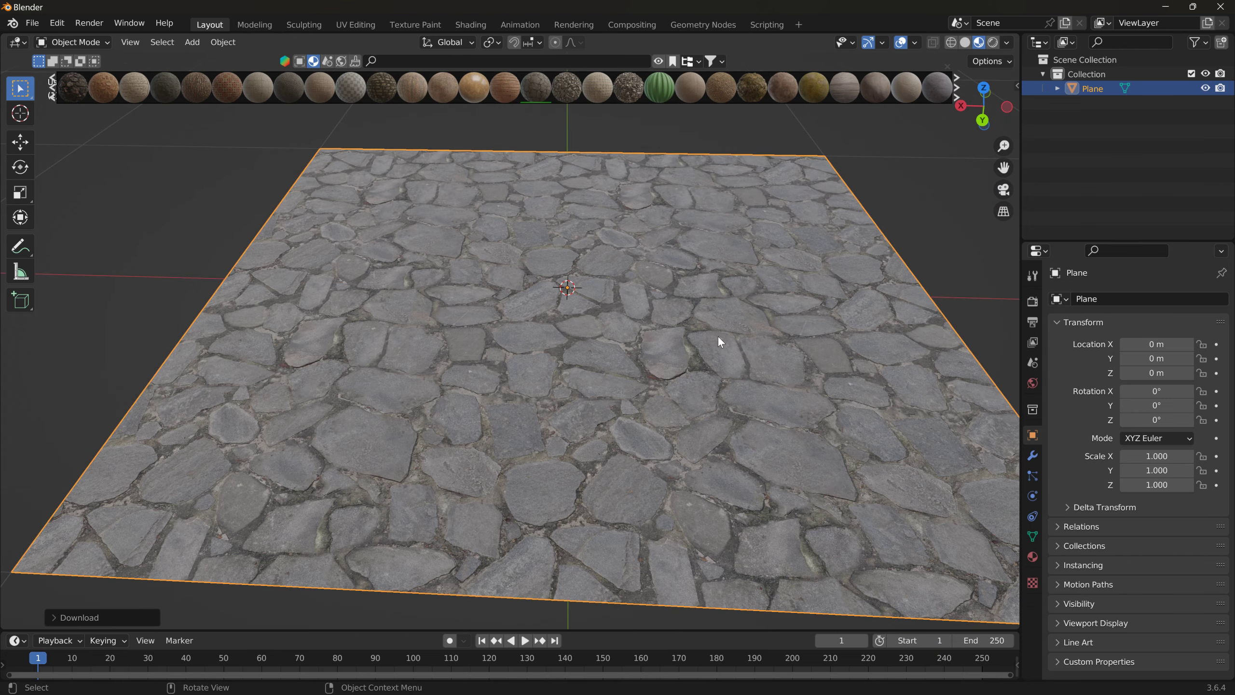
mouse_move(727, 334)
middle_mouse_down()
mouse_move(683, 334)
mouse_move(723, 334)
middle_mouse_up()
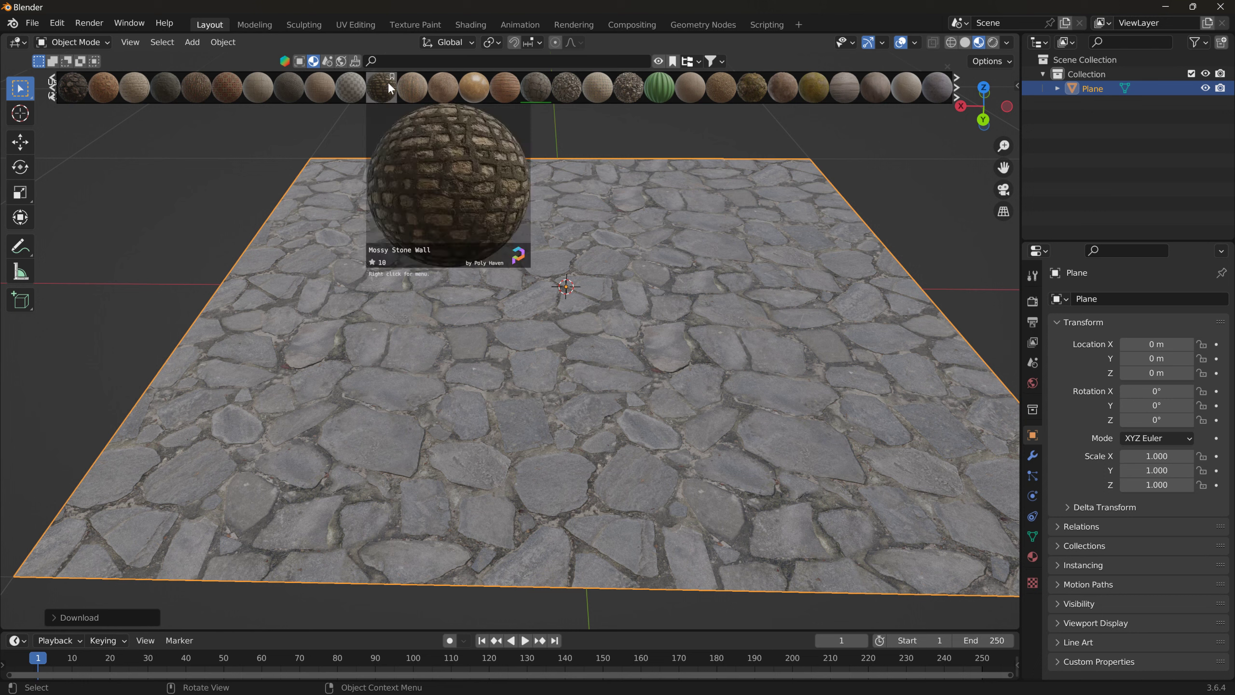
left_click(721, 62)
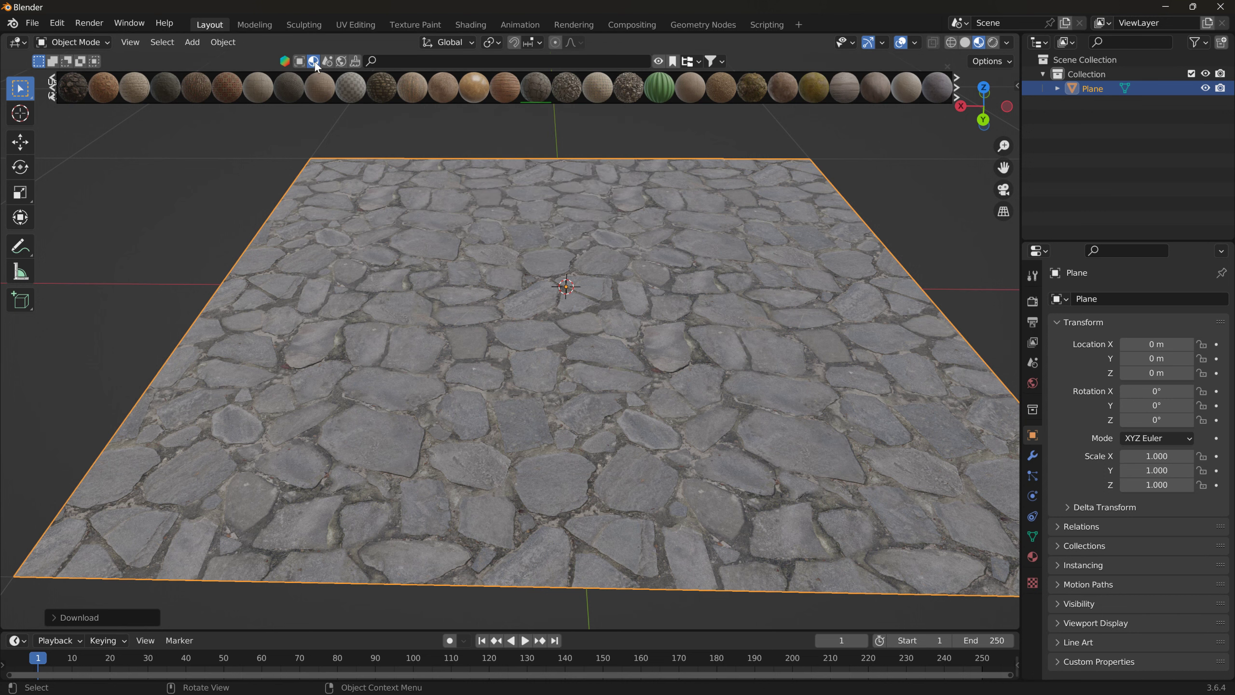
scroll(583, 359, "down", 2)
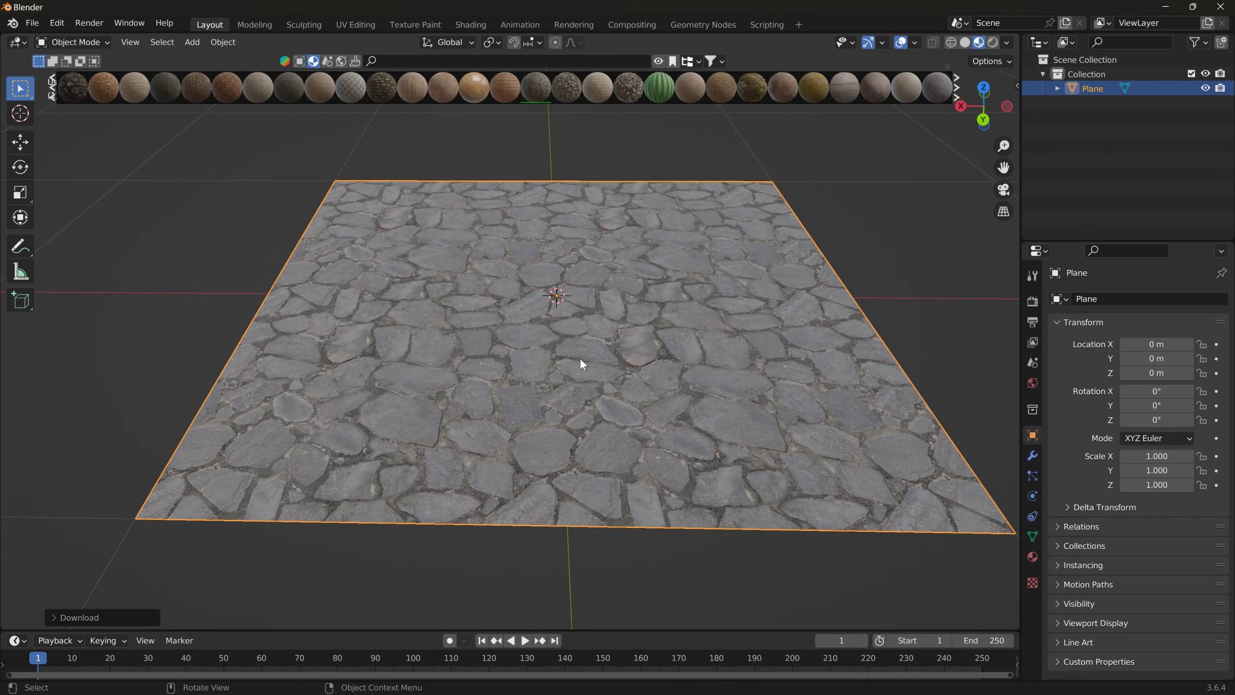
middle_click_drag(579, 359, 578, 439)
scroll(581, 409, "up", 3)
scroll(593, 382, "down", 2)
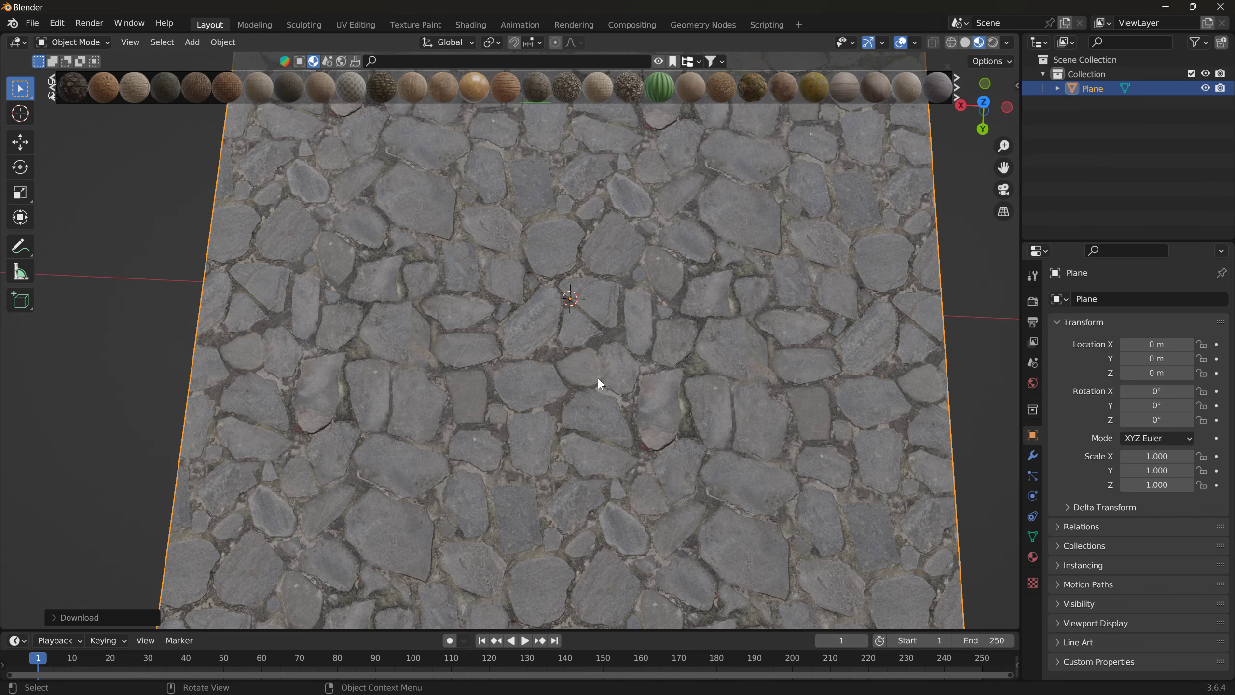
mouse_move(599, 380)
middle_mouse_down()
mouse_move(611, 389)
mouse_move(609, 378)
middle_mouse_up()
scroll(611, 377, "down", 3)
scroll(611, 375, "up", 3)
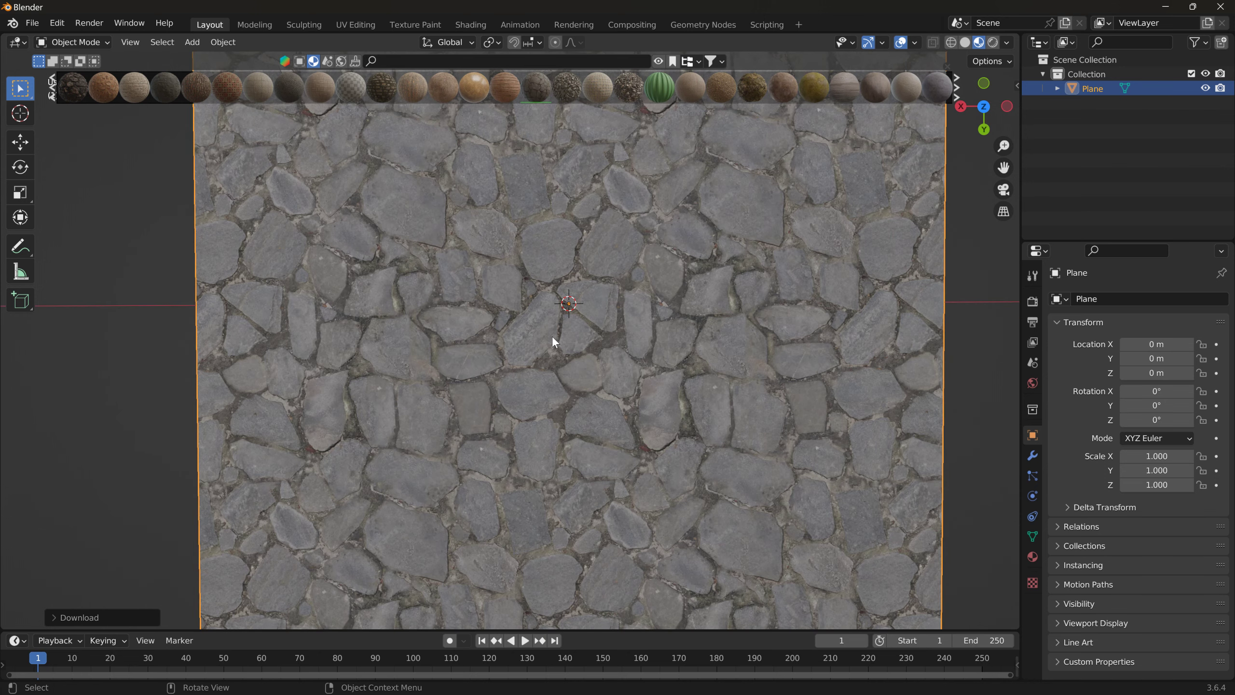
middle_click_drag(631, 441, 678, 313)
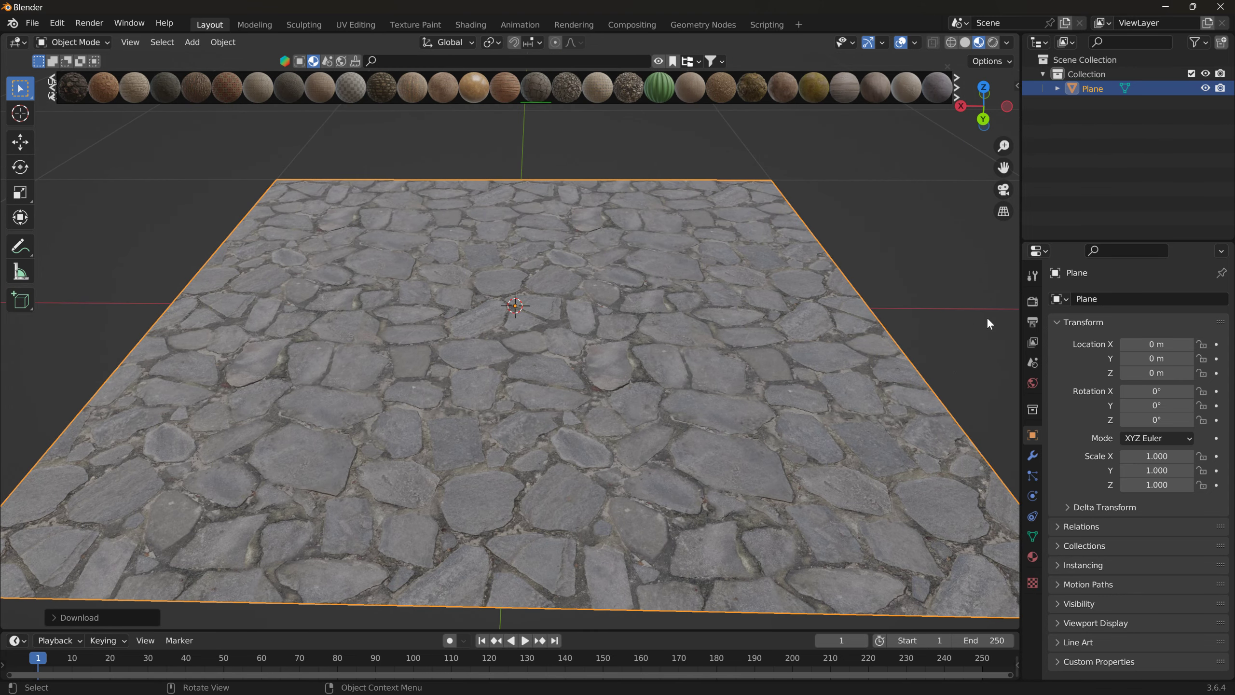
middle_click_drag(657, 214, 567, 284)
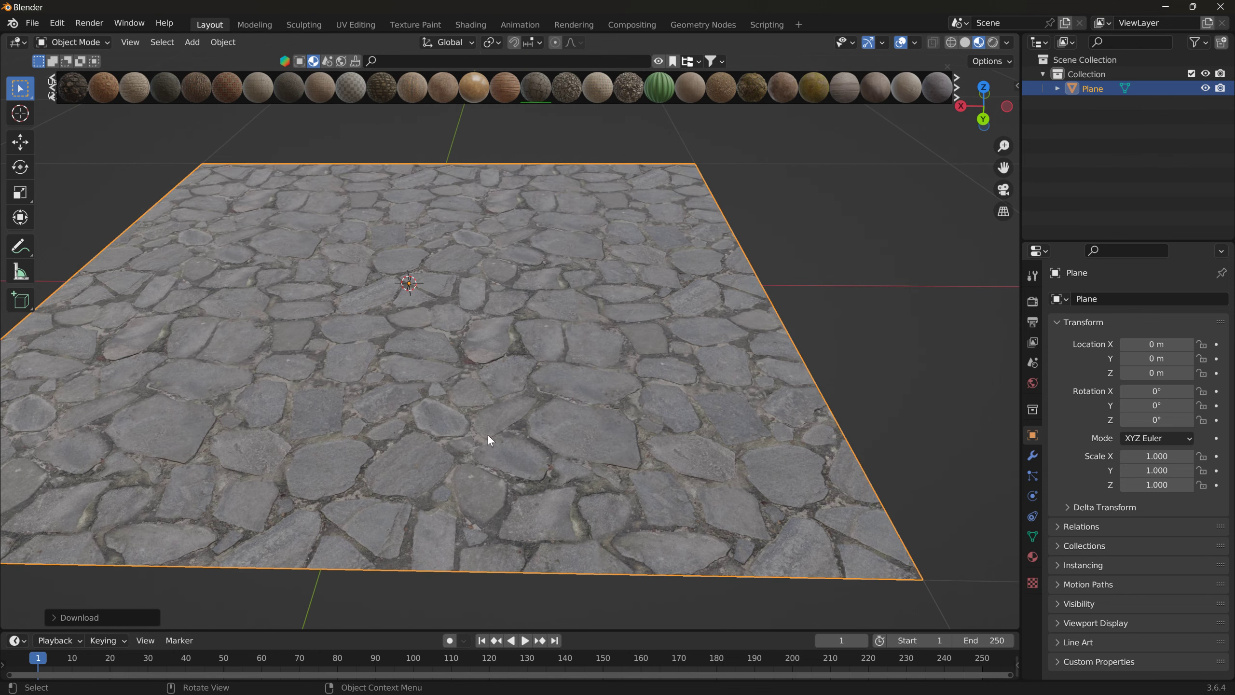
scroll(575, 345, "up", 10)
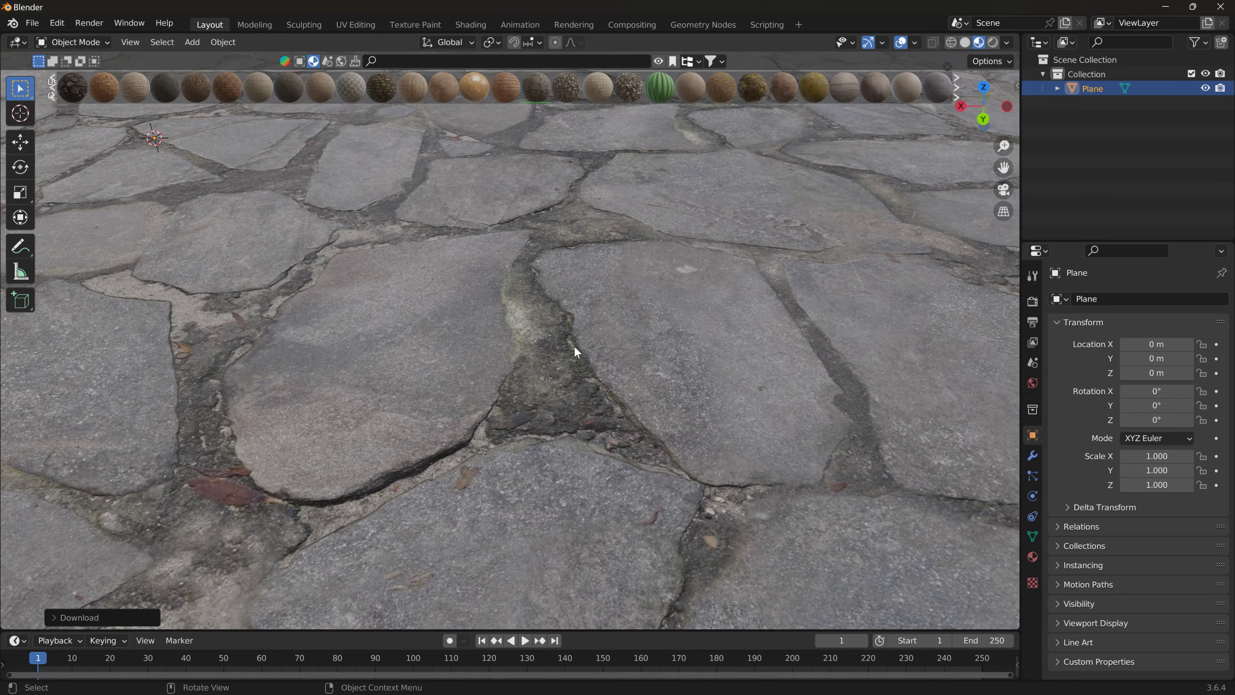
scroll(575, 344, "down", 8)
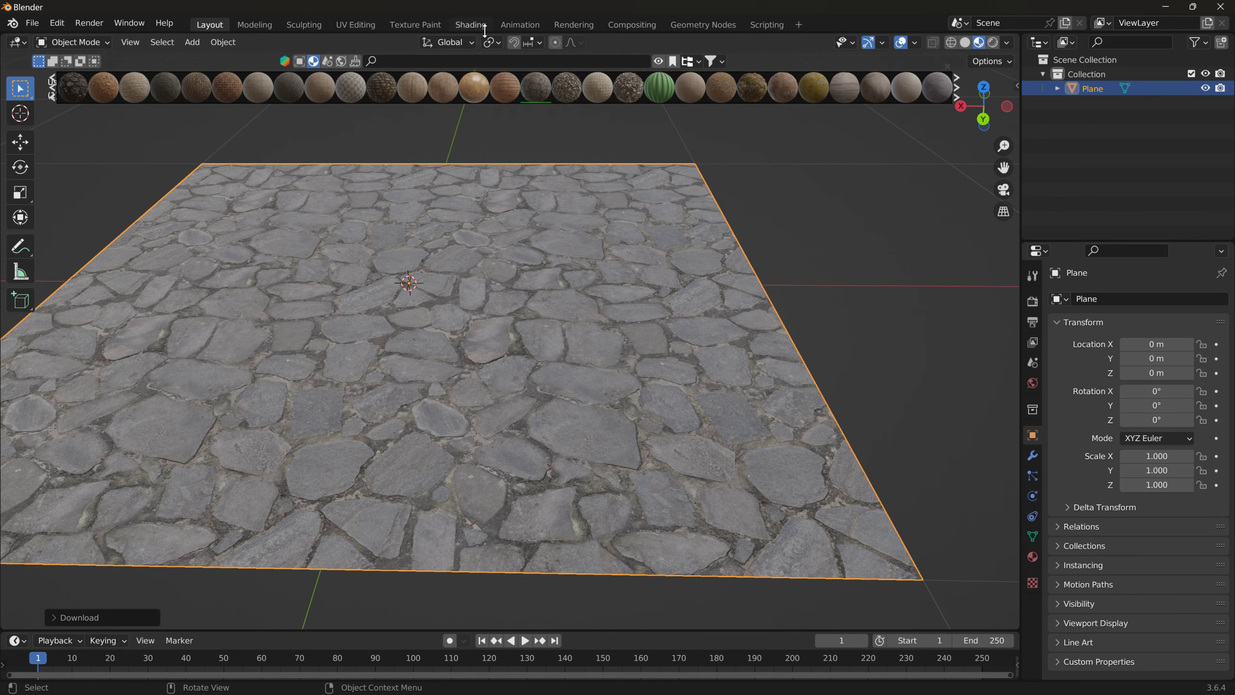
Switch to the Shading workspace and review the node tree of the grey_stone_path material.
left_click(471, 24)
middle_click_drag(536, 218, 737, 369)
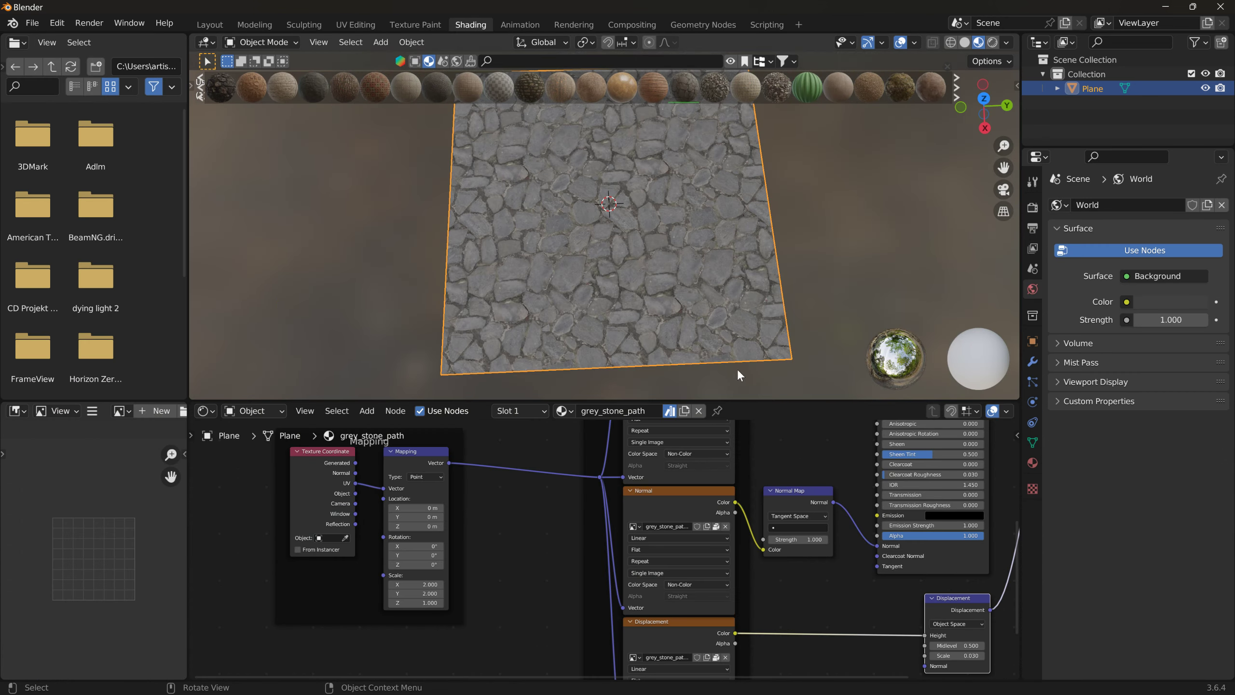
scroll(804, 446, "down", 4)
middle_click_drag(882, 449, 832, 480)
scroll(811, 466, "up", 6)
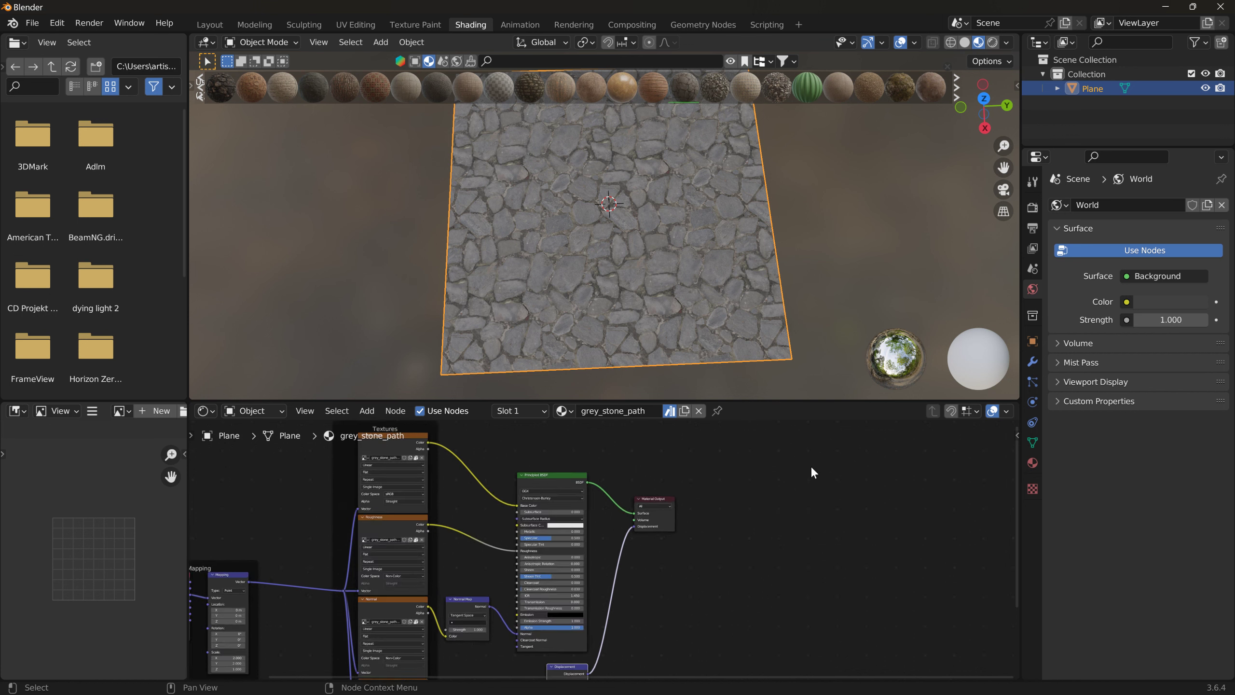
scroll(827, 457, "right", 5, "ctrl")
Set the scene's render engine to Cycles.
left_click(1033, 208)
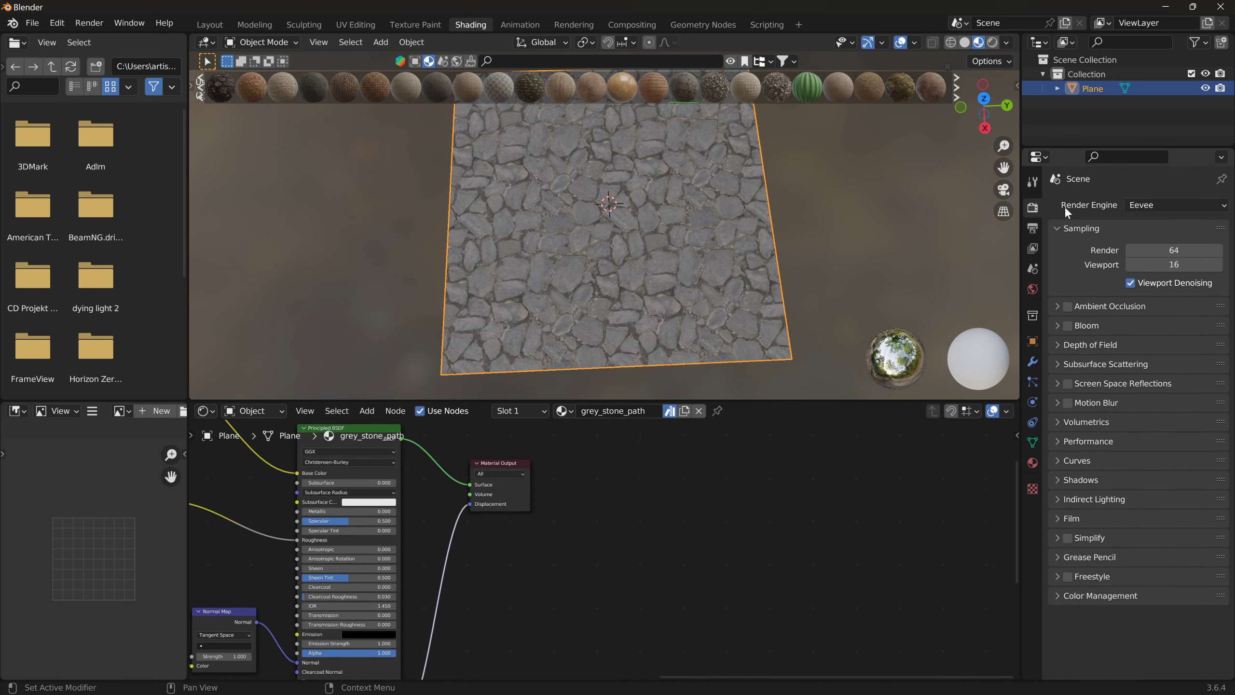
left_click(1164, 205)
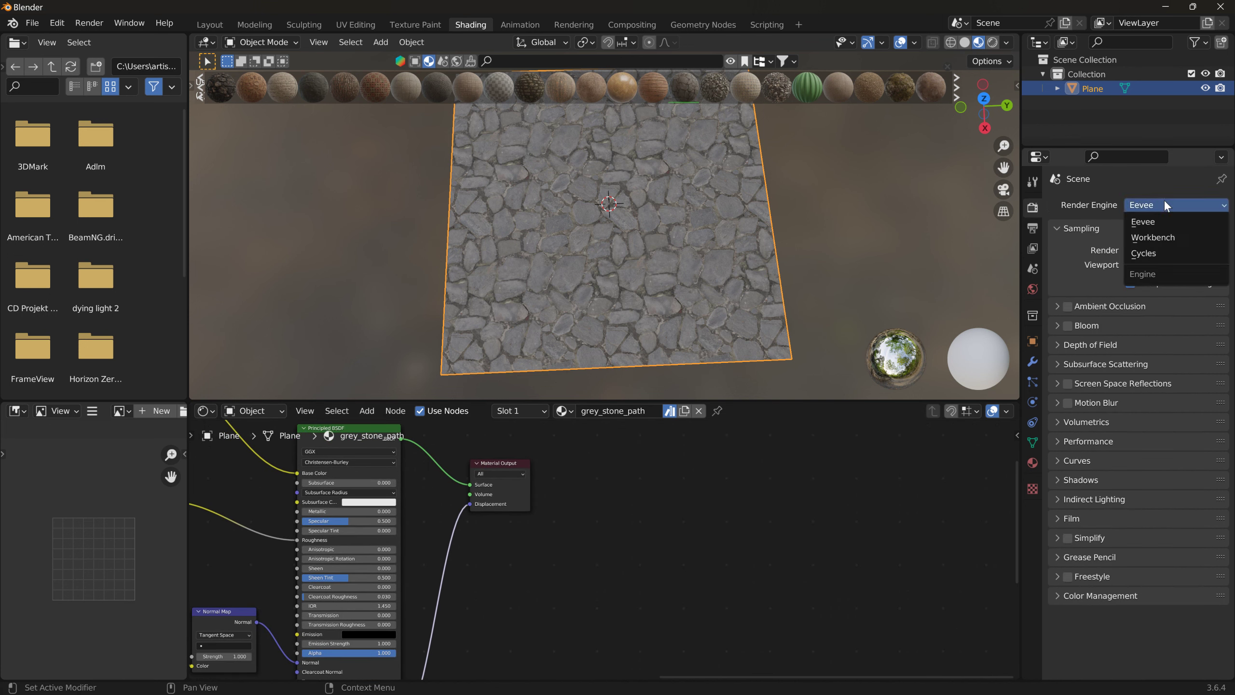
left_click(1158, 250)
scroll(886, 161, "down", 2)
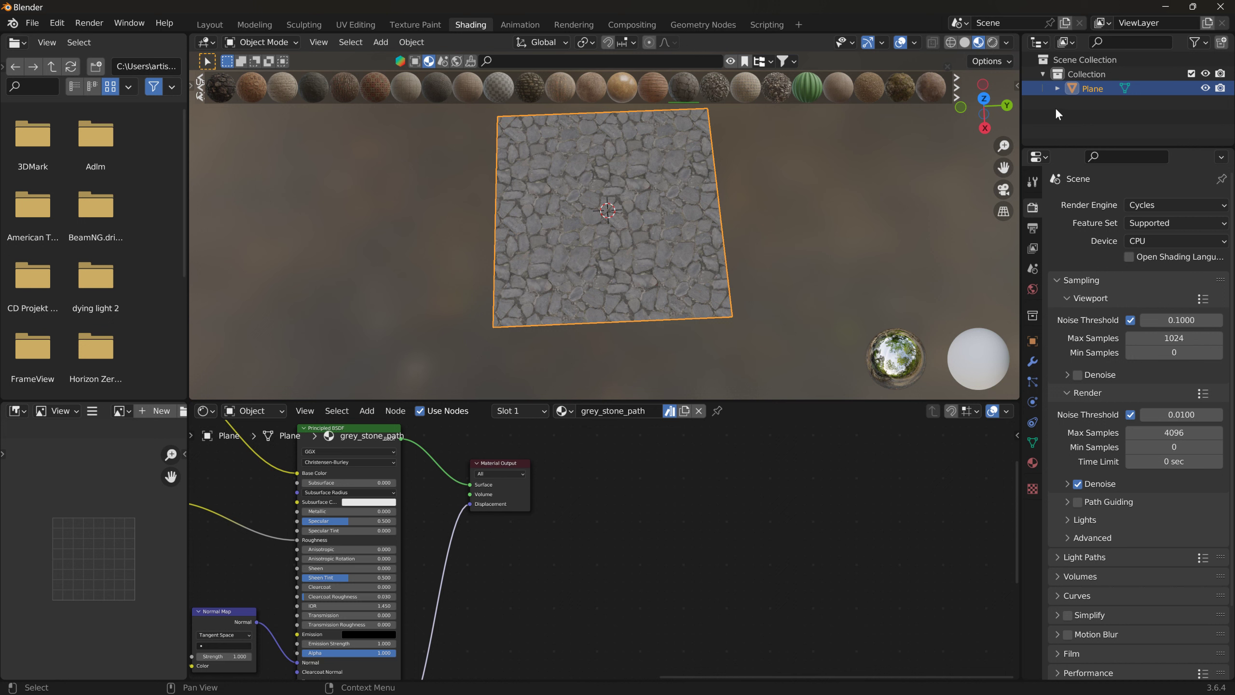
Search the asset library's HDRIs for "snow" and download Snowy Cemetery as the scene's environment.
left_click(456, 61)
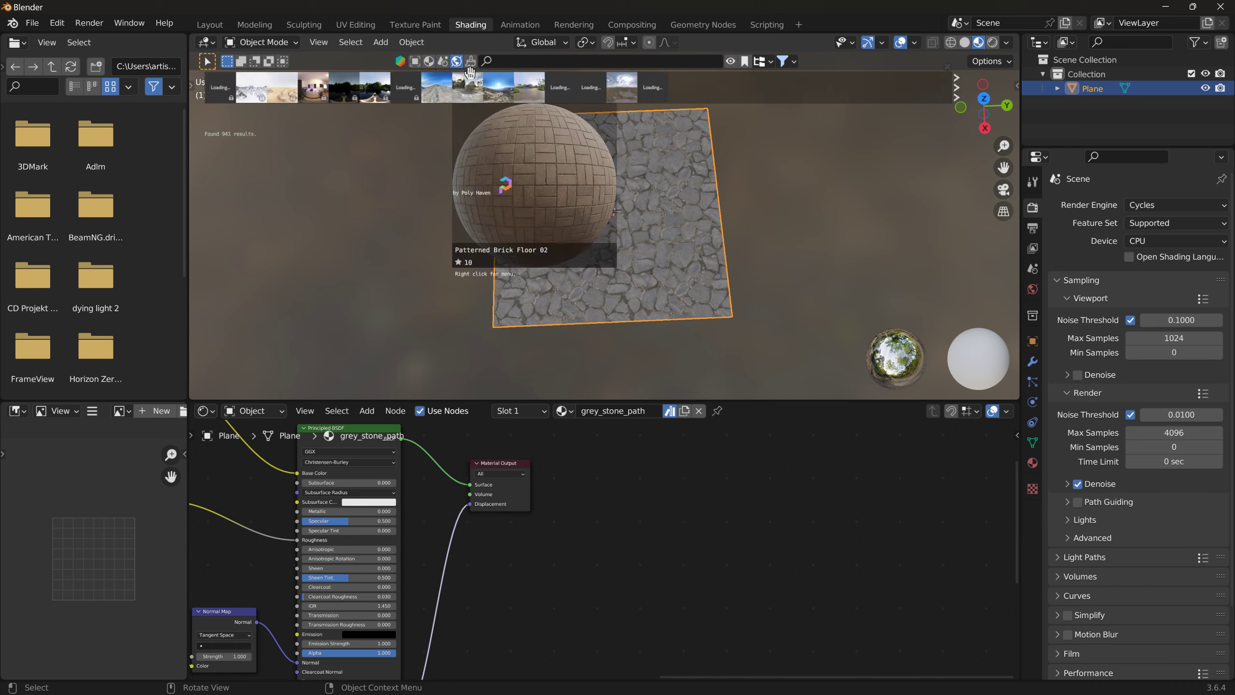
mouse_move(588, 93)
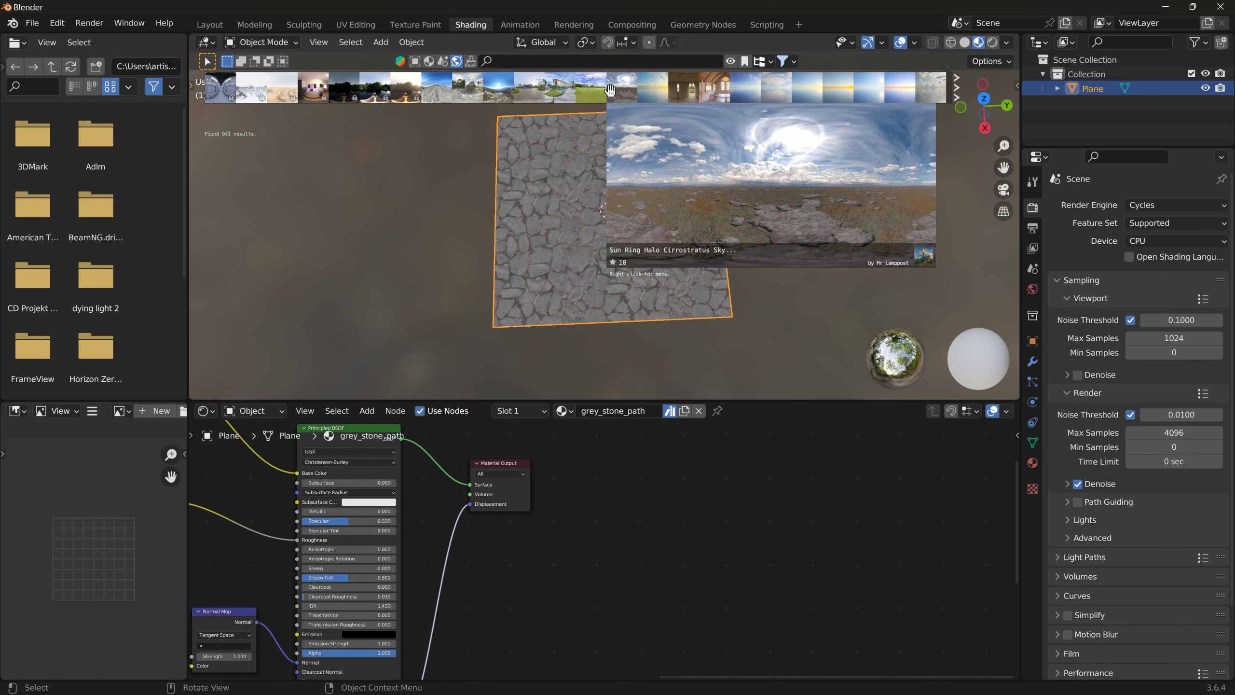
mouse_move(427, 88)
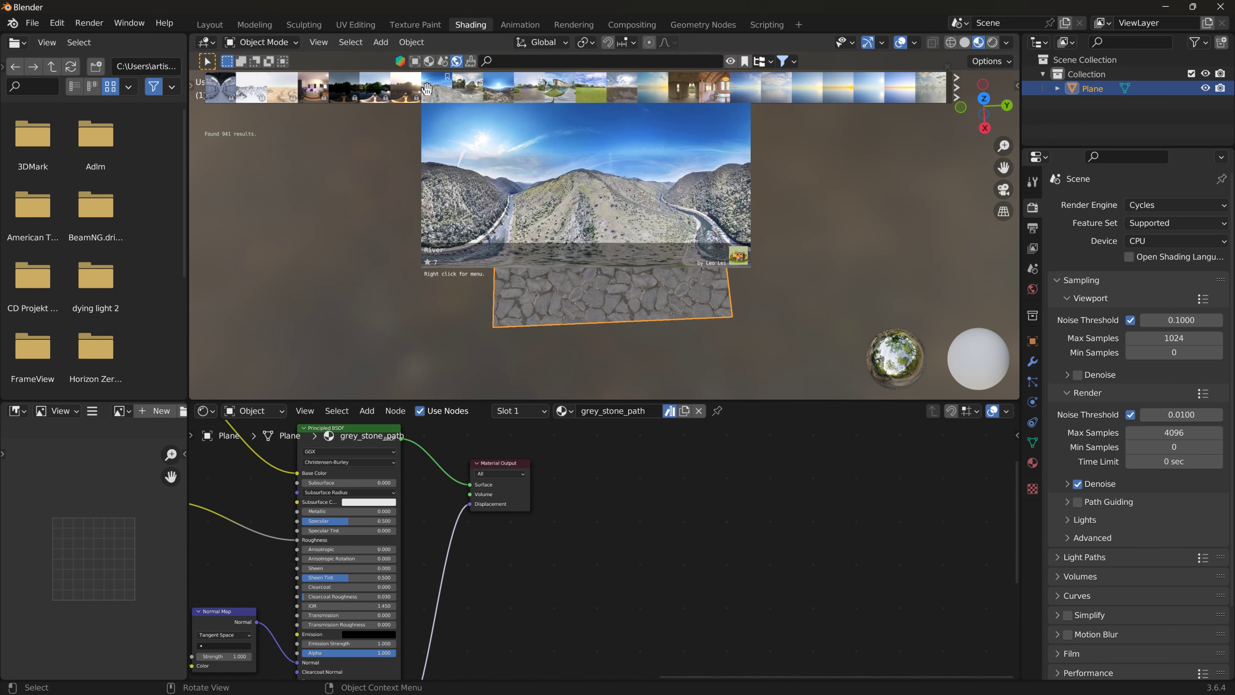
left_click(507, 61)
type("snow")
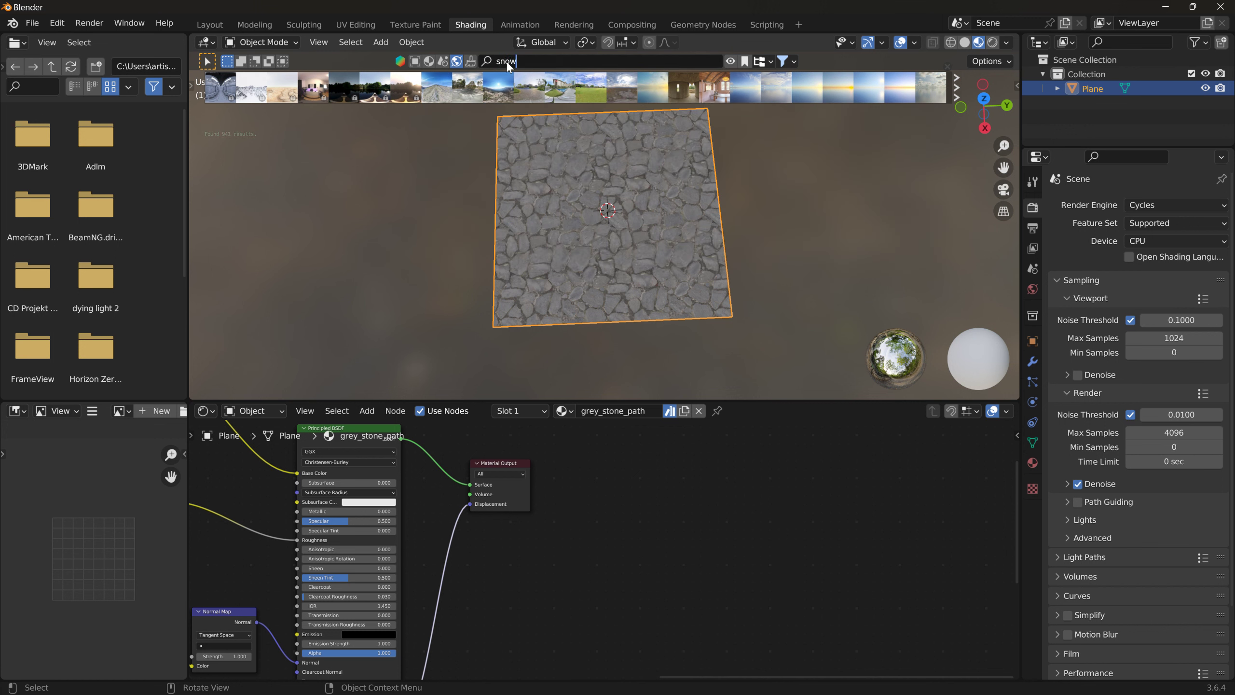
key("Return")
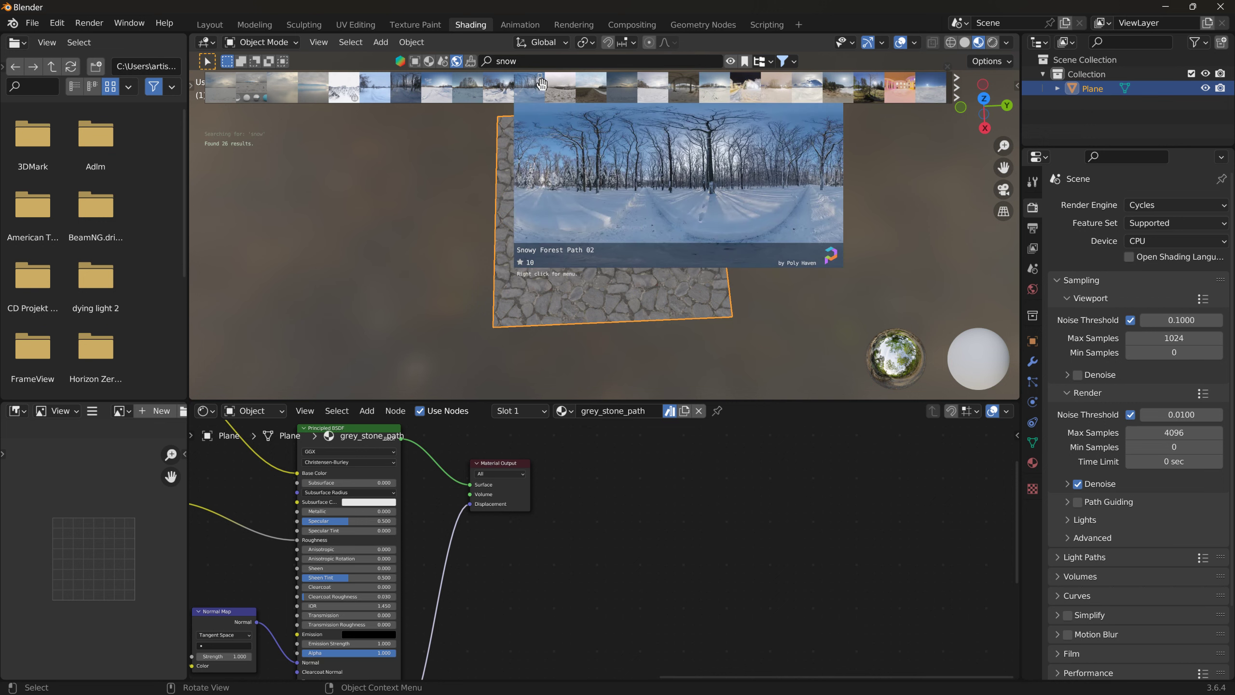
right_click(509, 78)
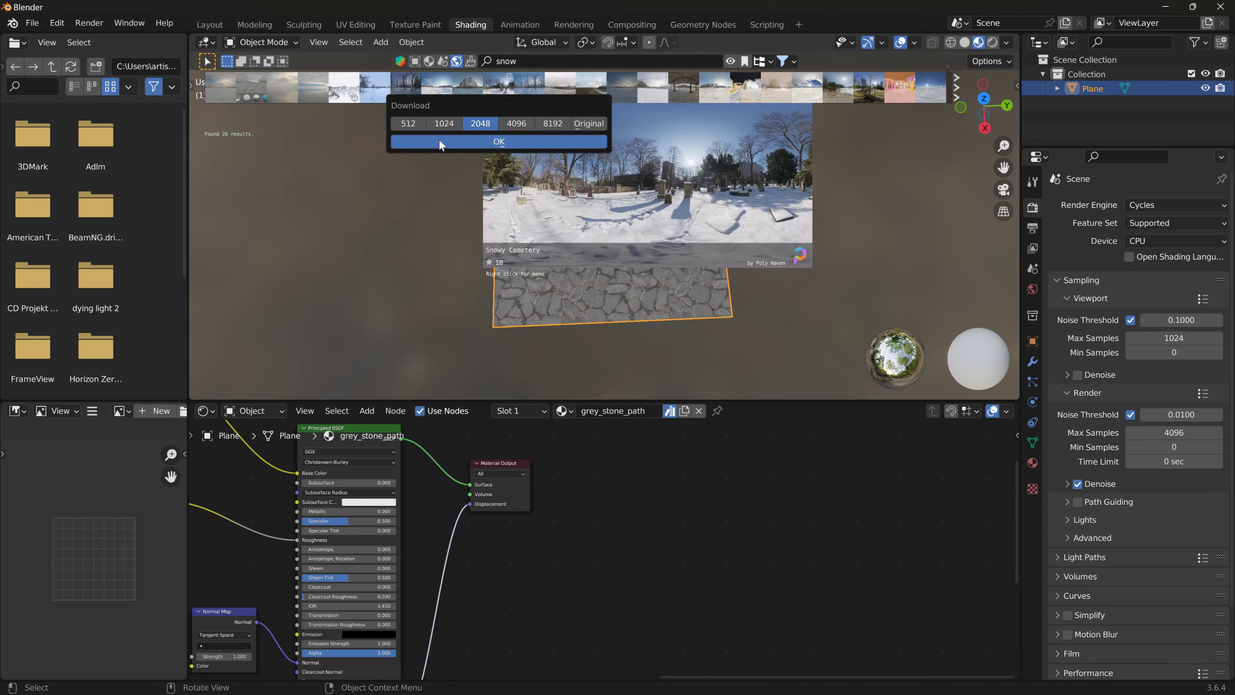
left_click(505, 128)
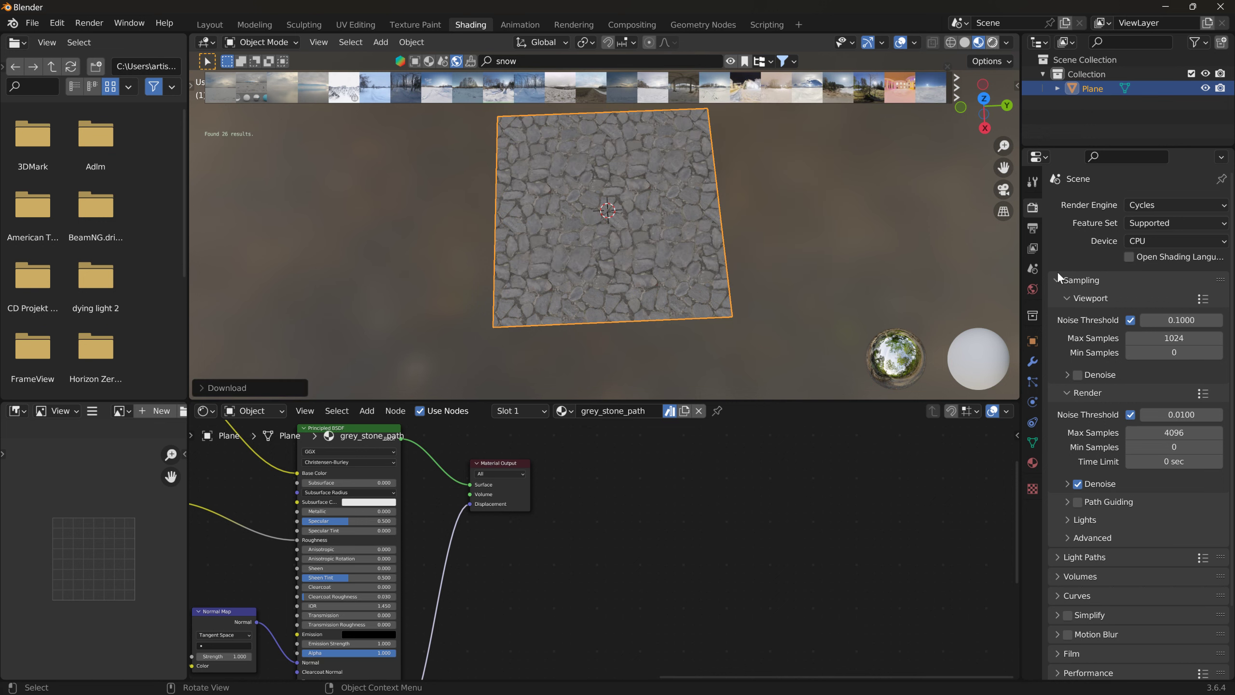
Set the Cycles device to GPU Compute and display the viewport in rendered shading.
left_click(1176, 241)
left_click(1159, 271)
left_click(993, 43)
middle_click_drag(691, 357, 911, 335)
scroll(912, 334, "up", 3)
scroll(880, 293, "down", 1)
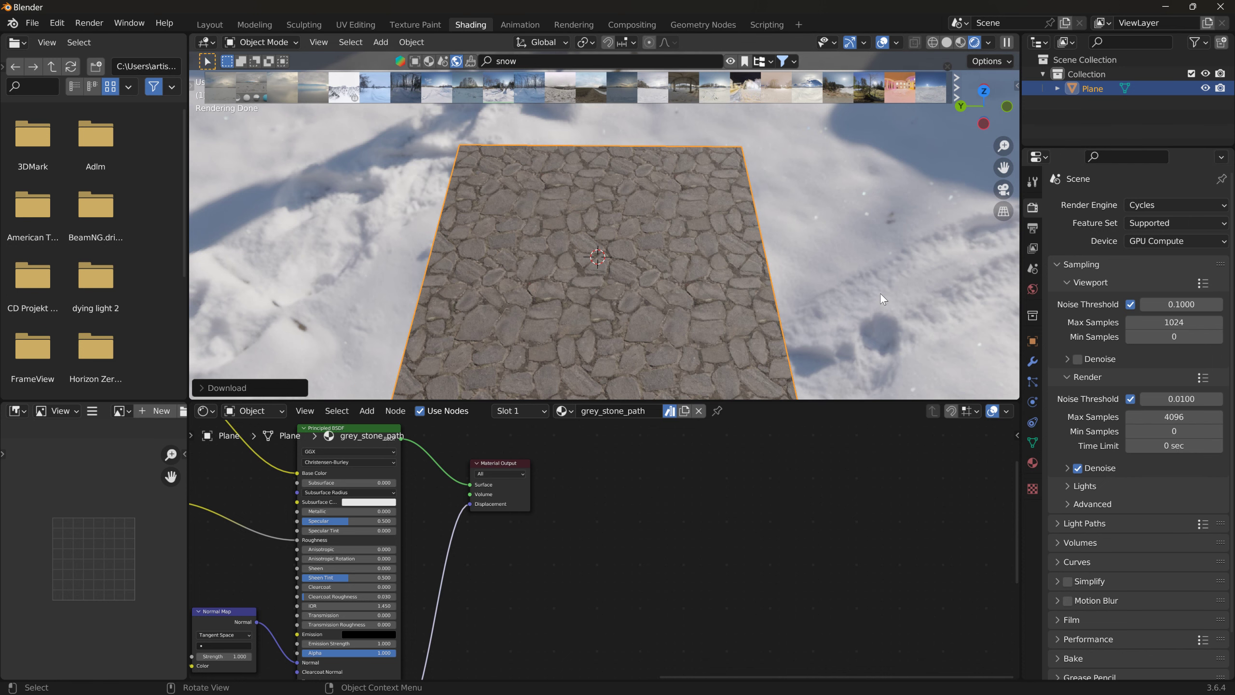
Set the maximum samples for the final render to 128.
left_click(1173, 417)
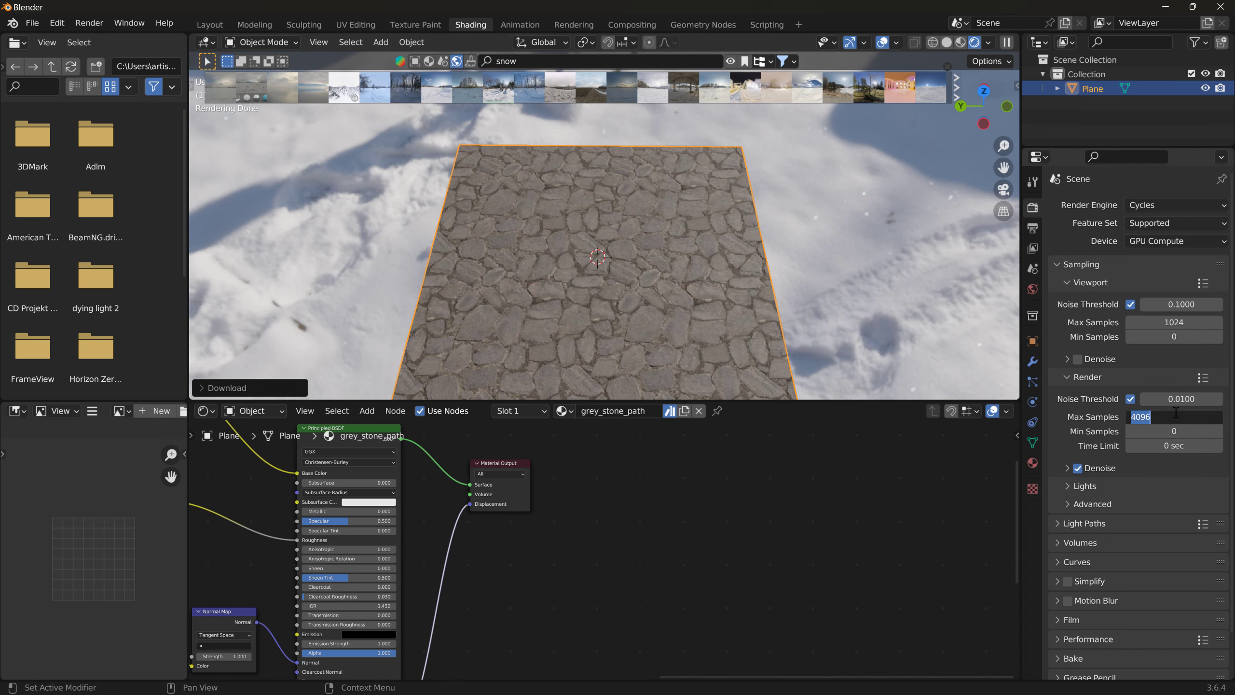
type("128")
key("Return")
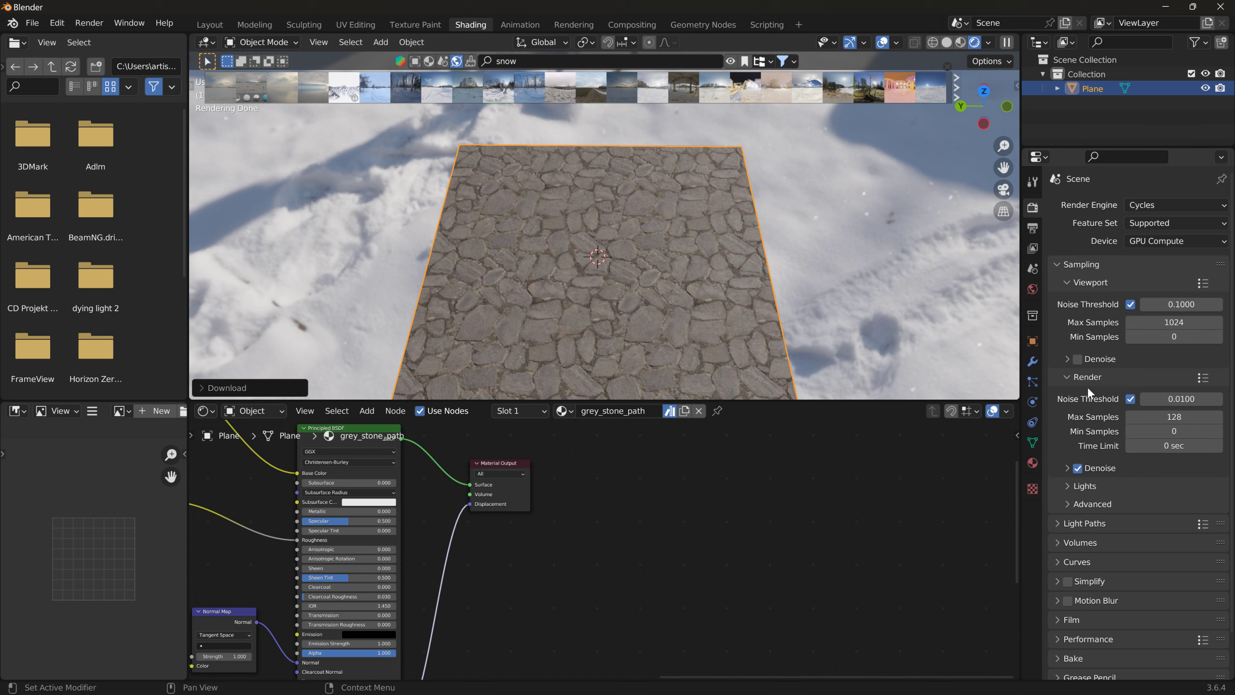
Expand the Bake settings of the render properties and review them alongside the stone material's node tree.
scroll(1111, 437, "down", 2)
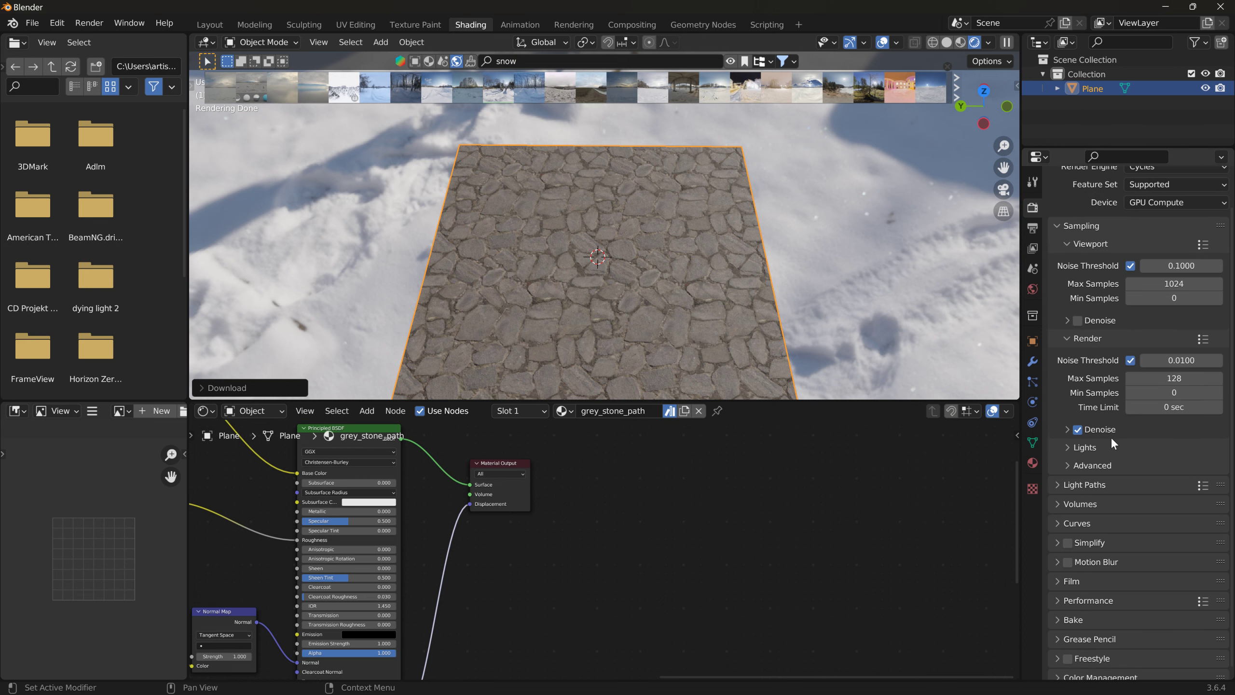
left_click(1064, 612)
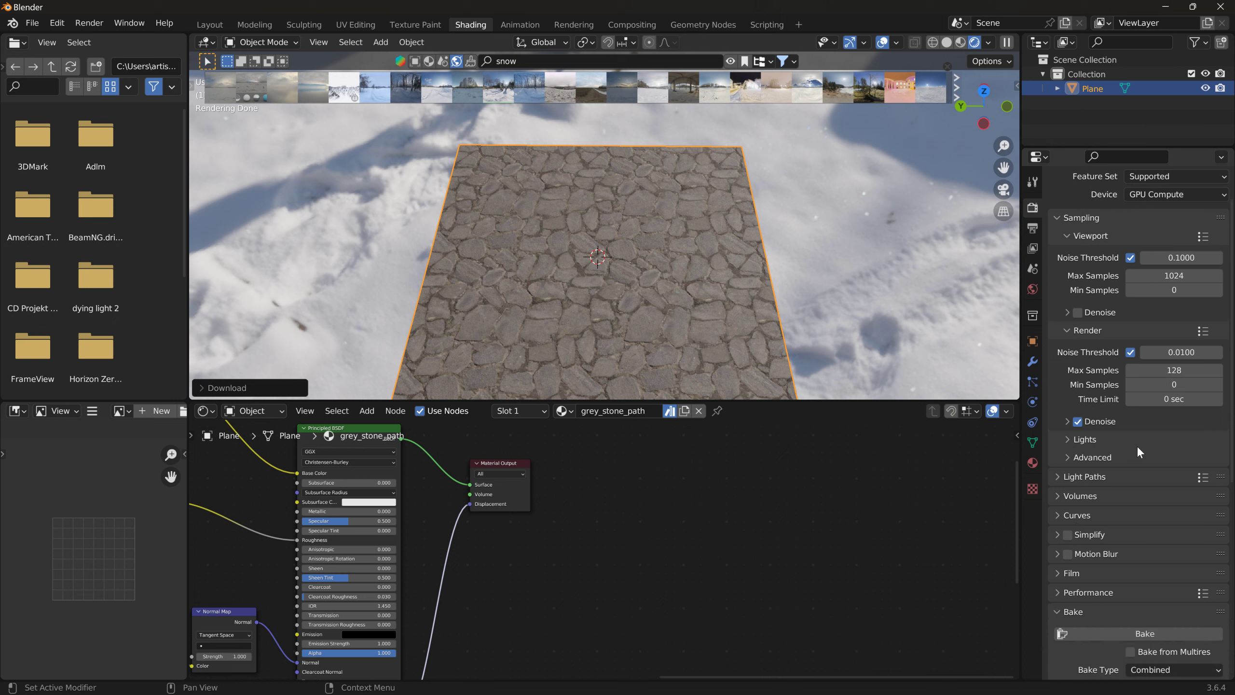
scroll(1143, 305, "up", 2)
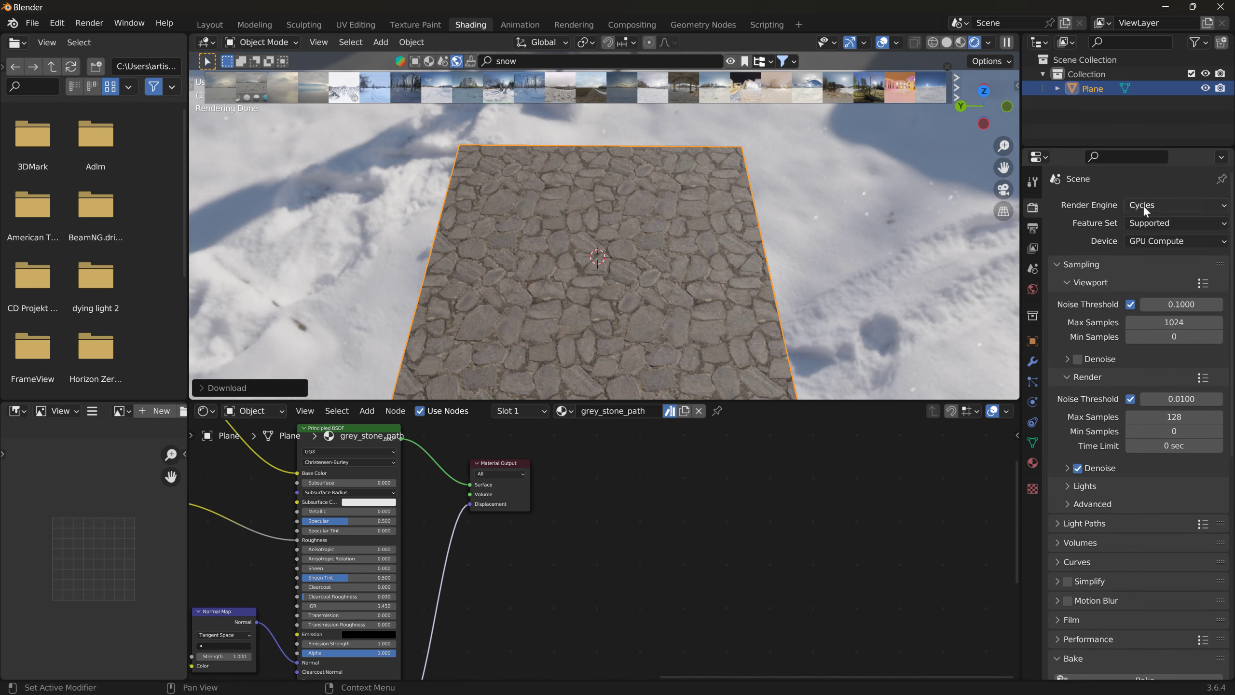
scroll(1114, 506, "down", 8)
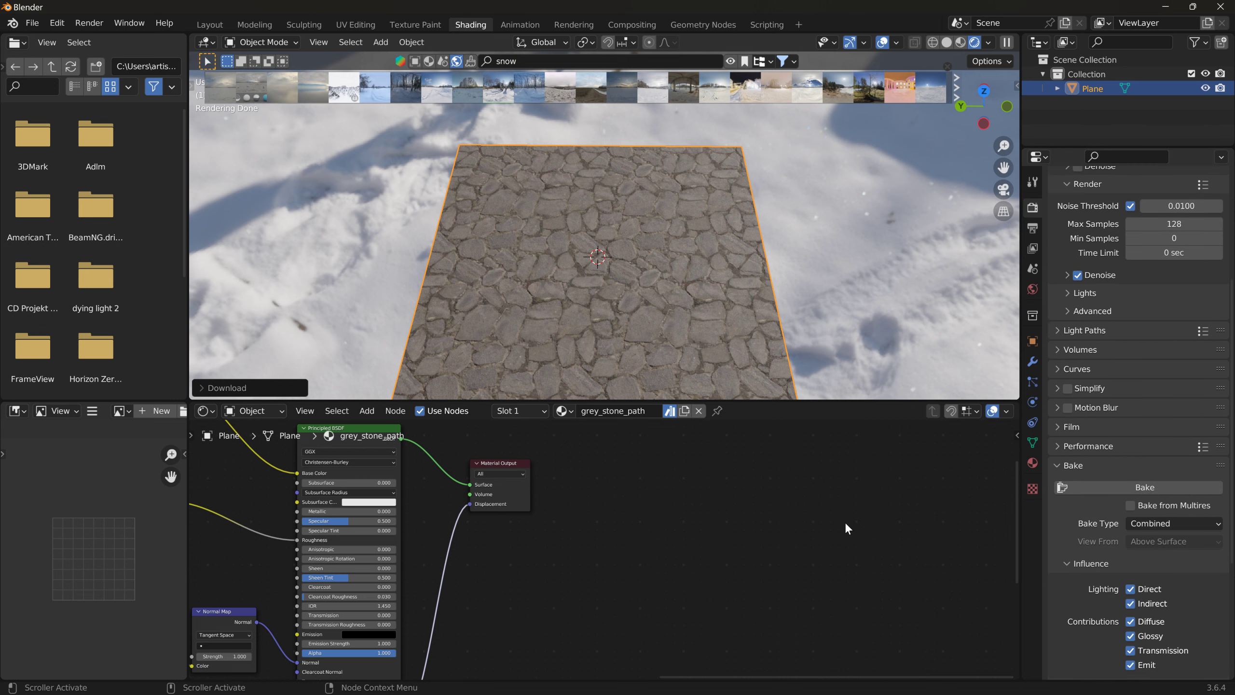
scroll(845, 521, "down", 4)
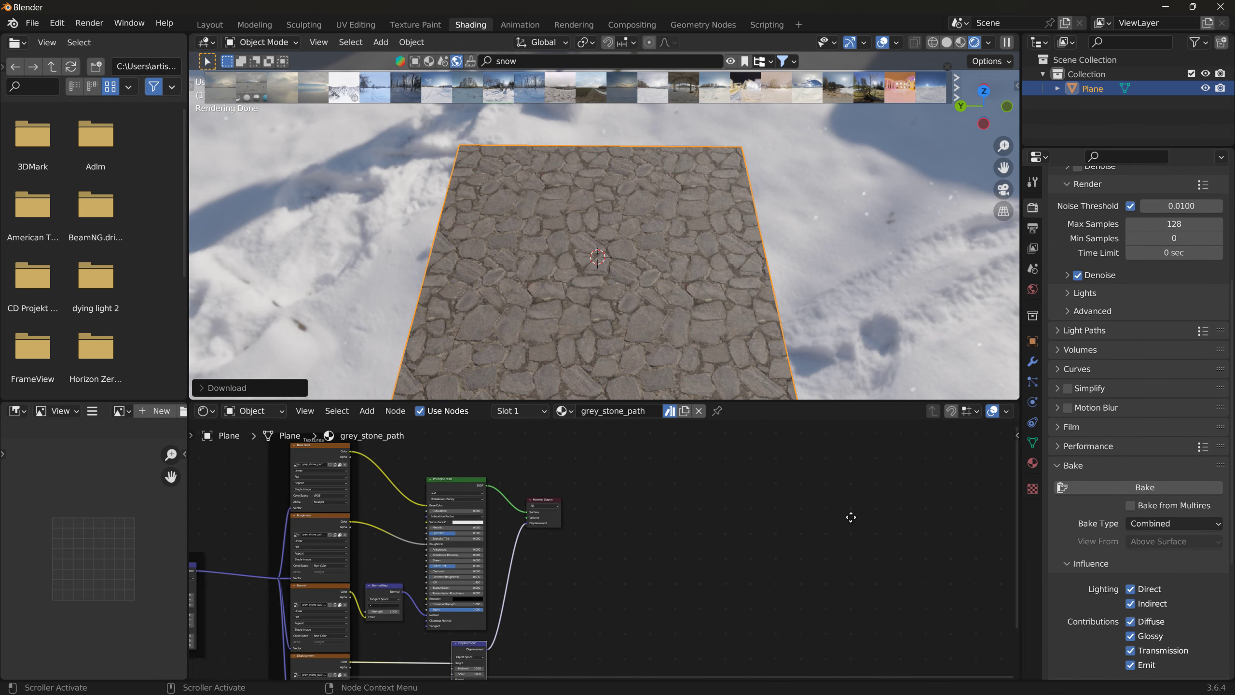
middle_click_drag(851, 517, 830, 496)
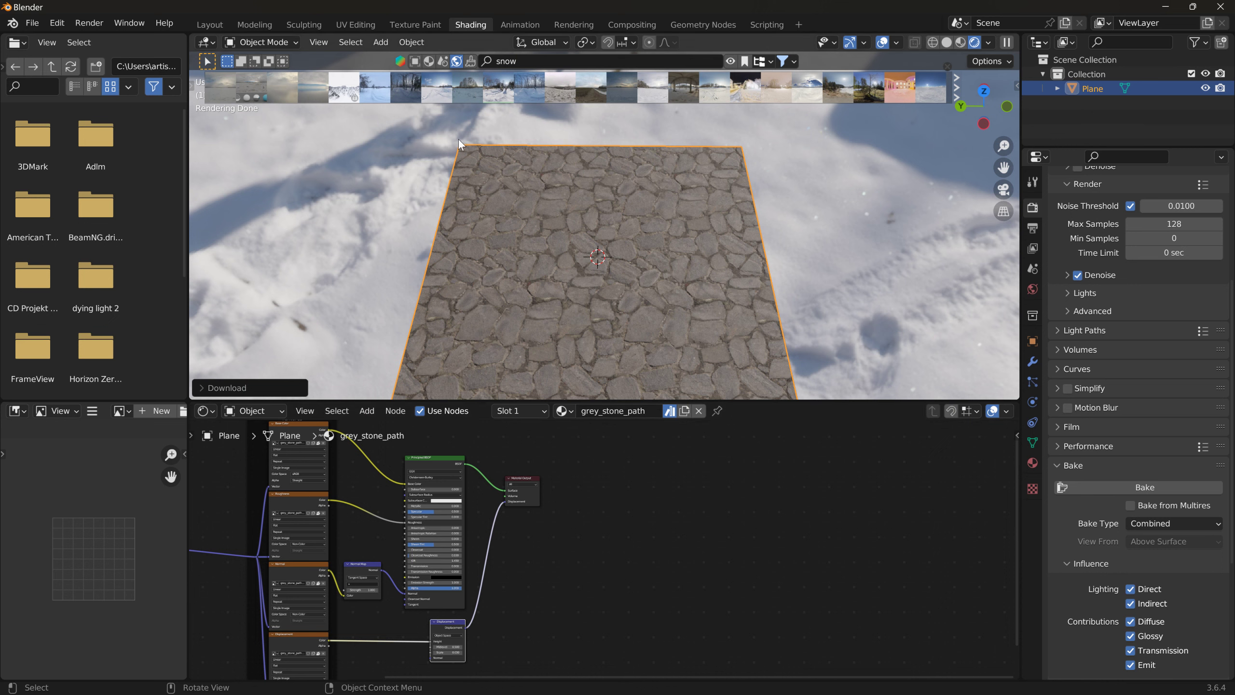
Add a new plane mesh to the scene and hide the original stone plane in the viewport.
left_click(381, 42)
mouse_move(393, 59)
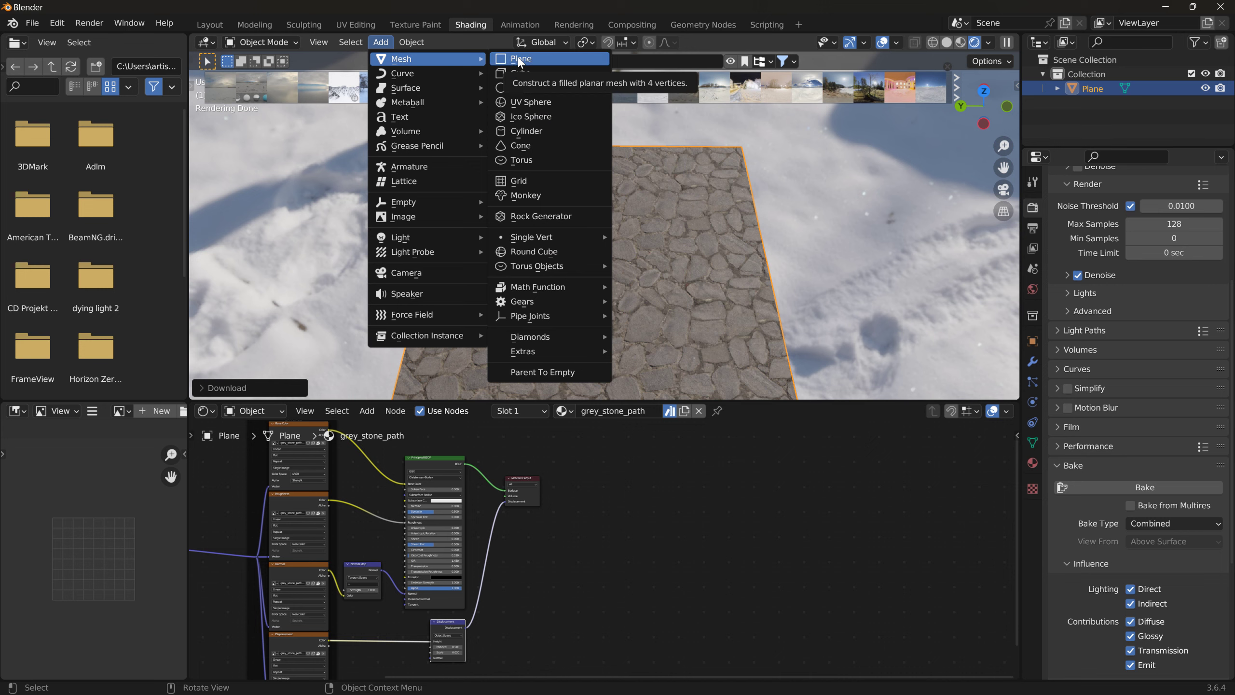
left_click(517, 57)
left_click(1206, 89)
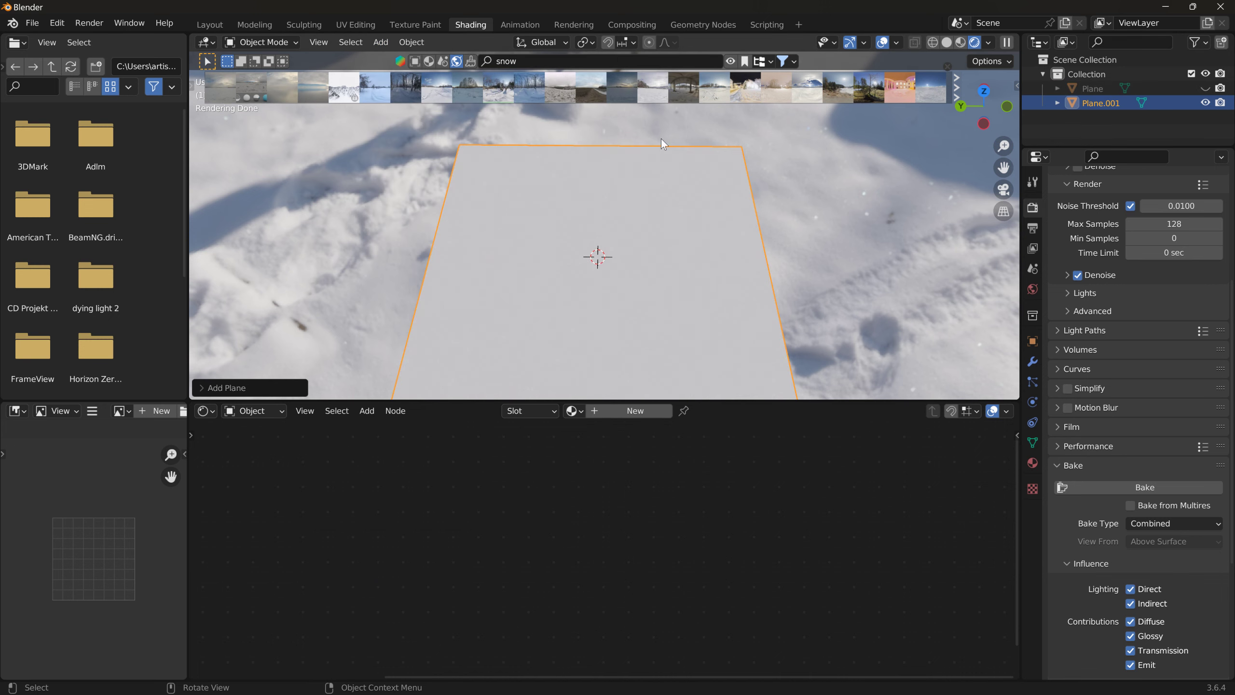
Apply the Grilled Steak material from the asset library to the new plane.
left_click(428, 60)
mouse_move(485, 92)
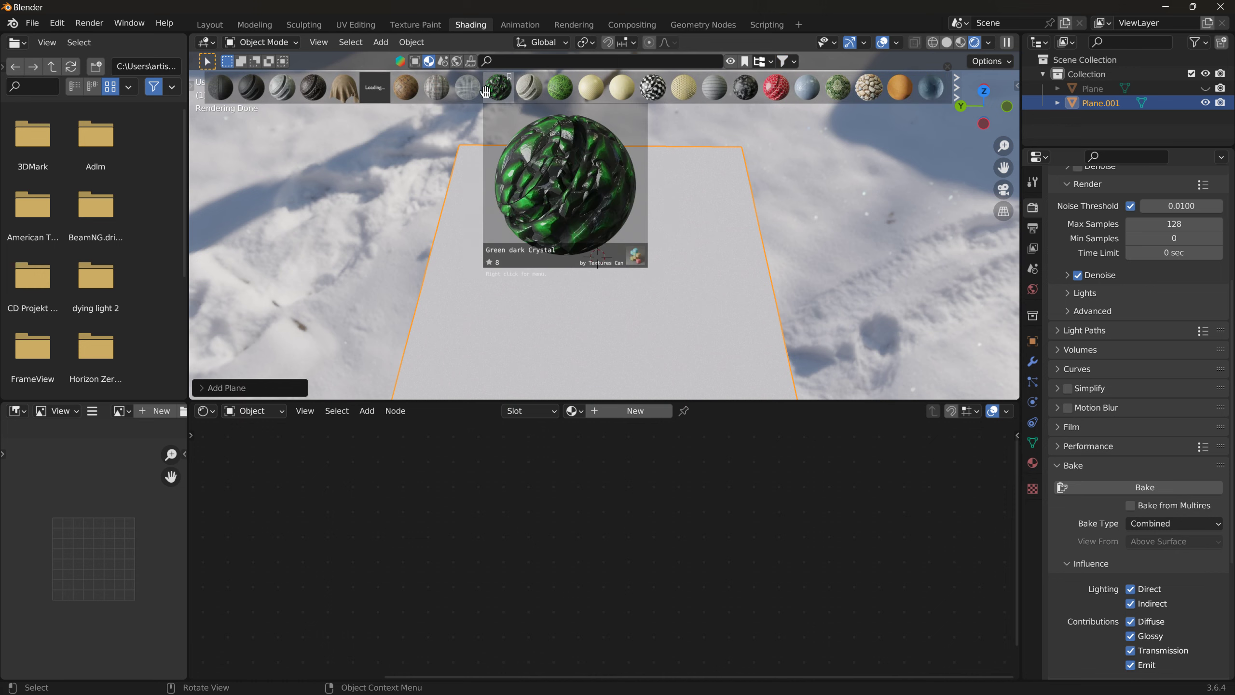
left_click(409, 91)
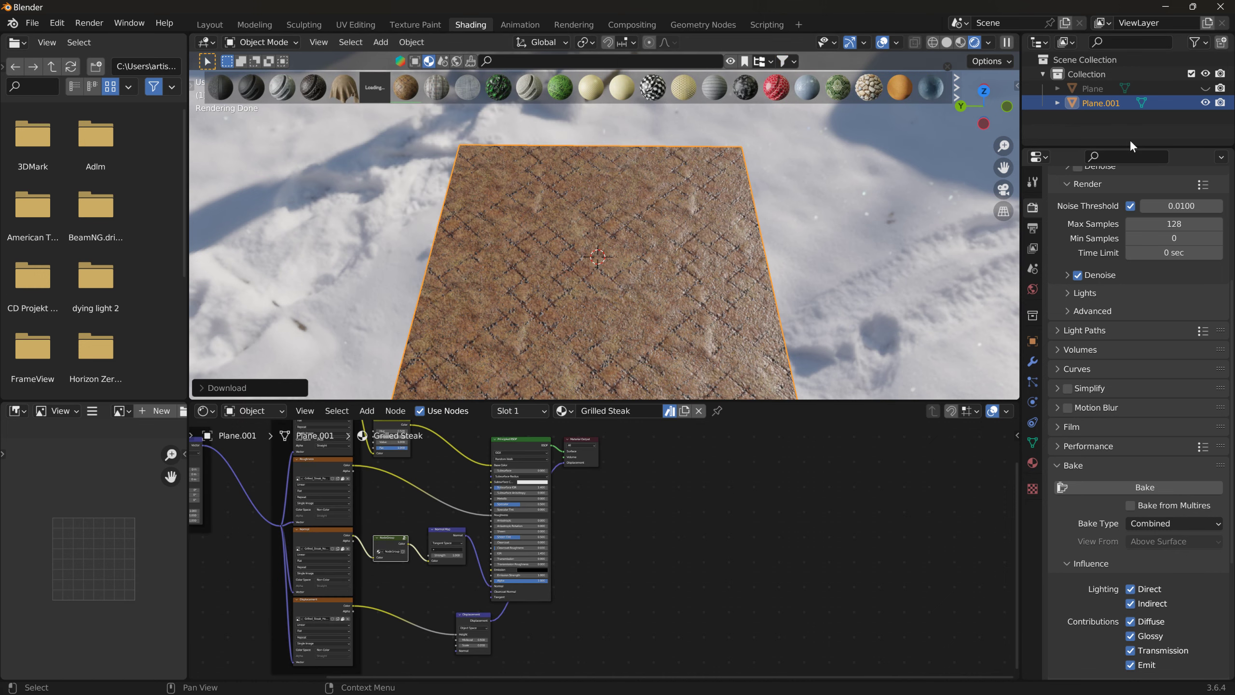
Delete the new plane and make the original stone plane visible and selected again.
key("Delete")
left_click(1118, 89)
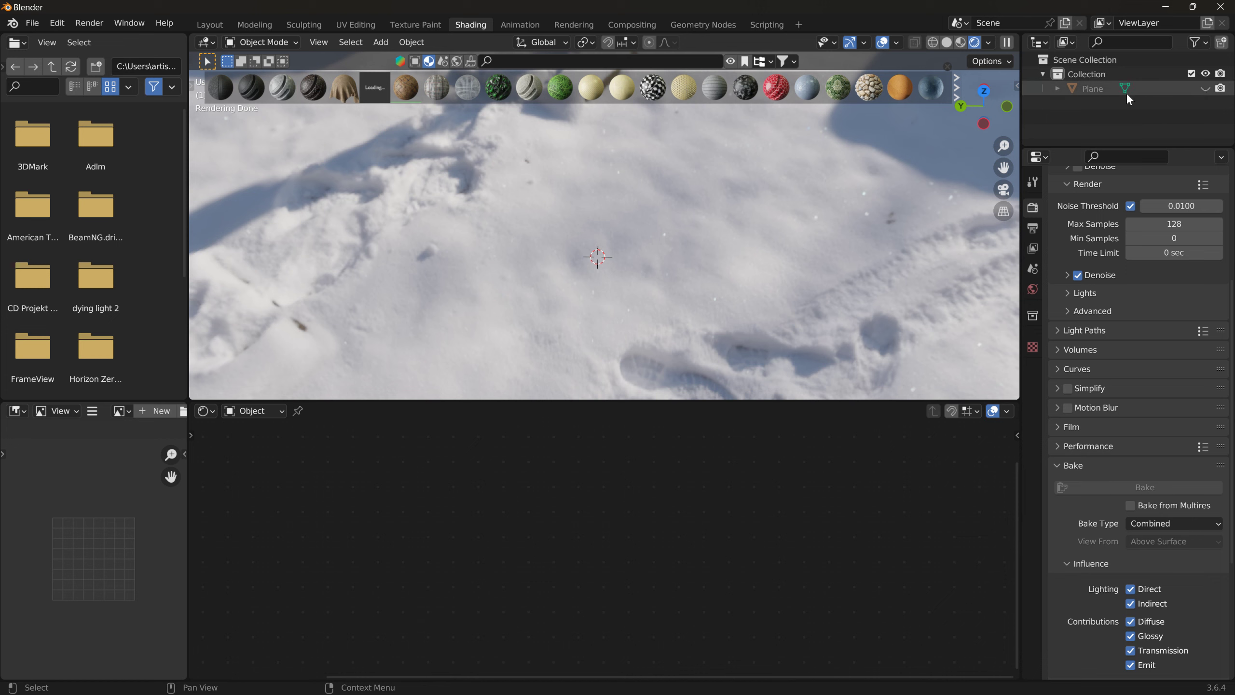
left_click(1206, 88)
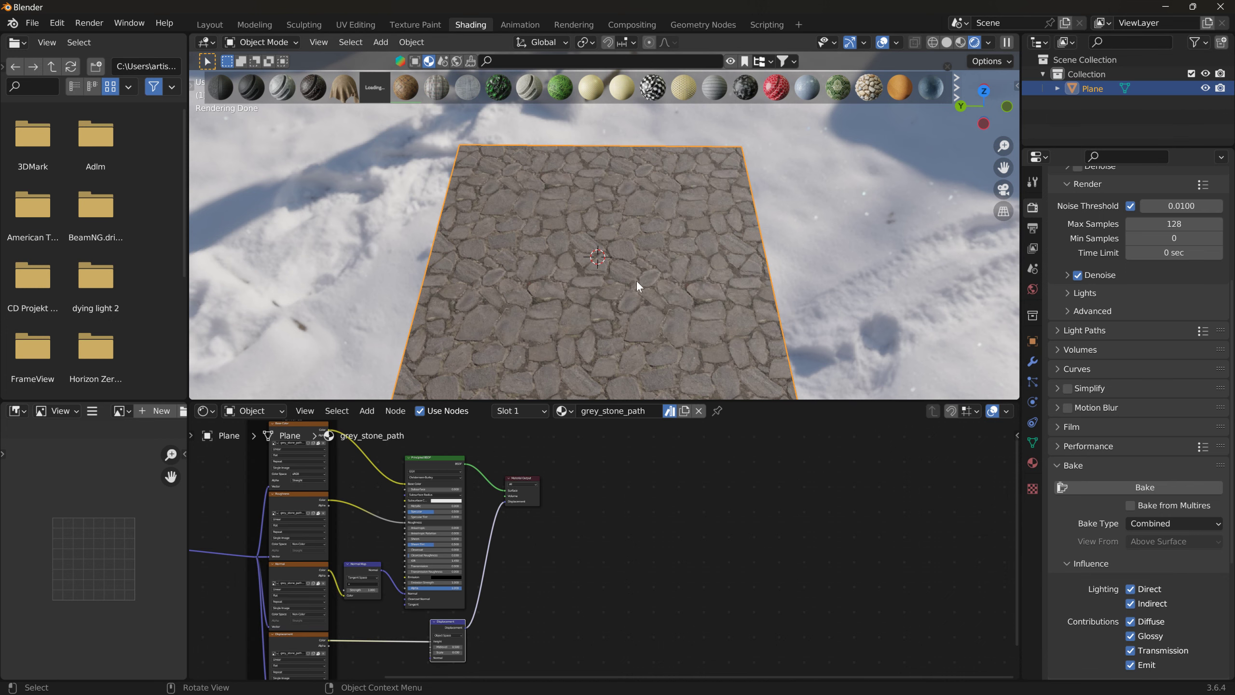
Add an Image Texture node to the grey_stone_path material, in the empty area beyond the Material Output node.
left_click(375, 413)
mouse_move(392, 492)
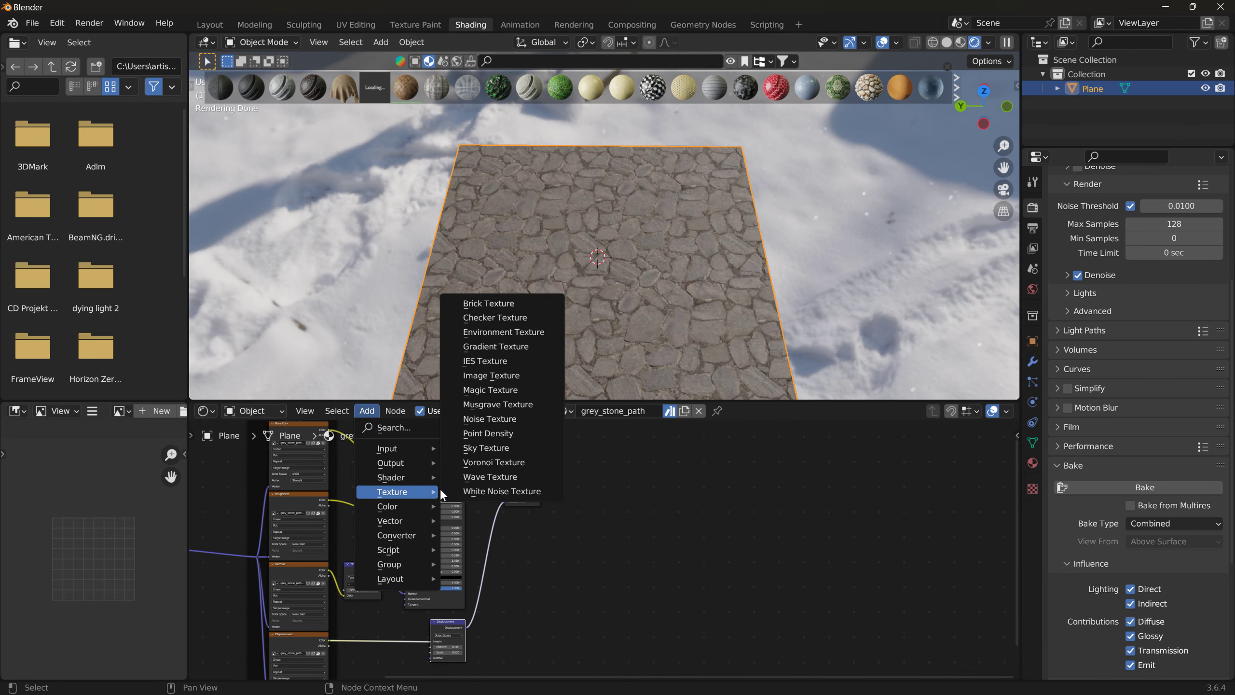
left_click(506, 378)
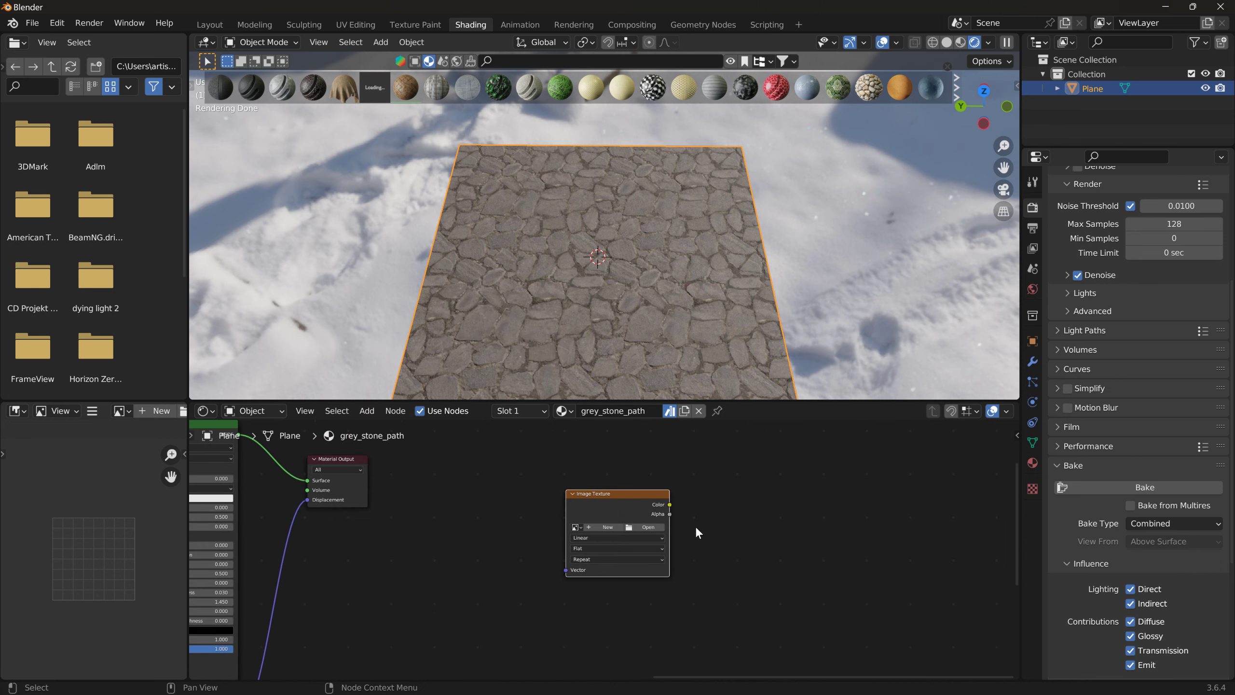
Create a new blank image of 4096 x 4096 px in the unconnected Image Texture node.
left_click(608, 529)
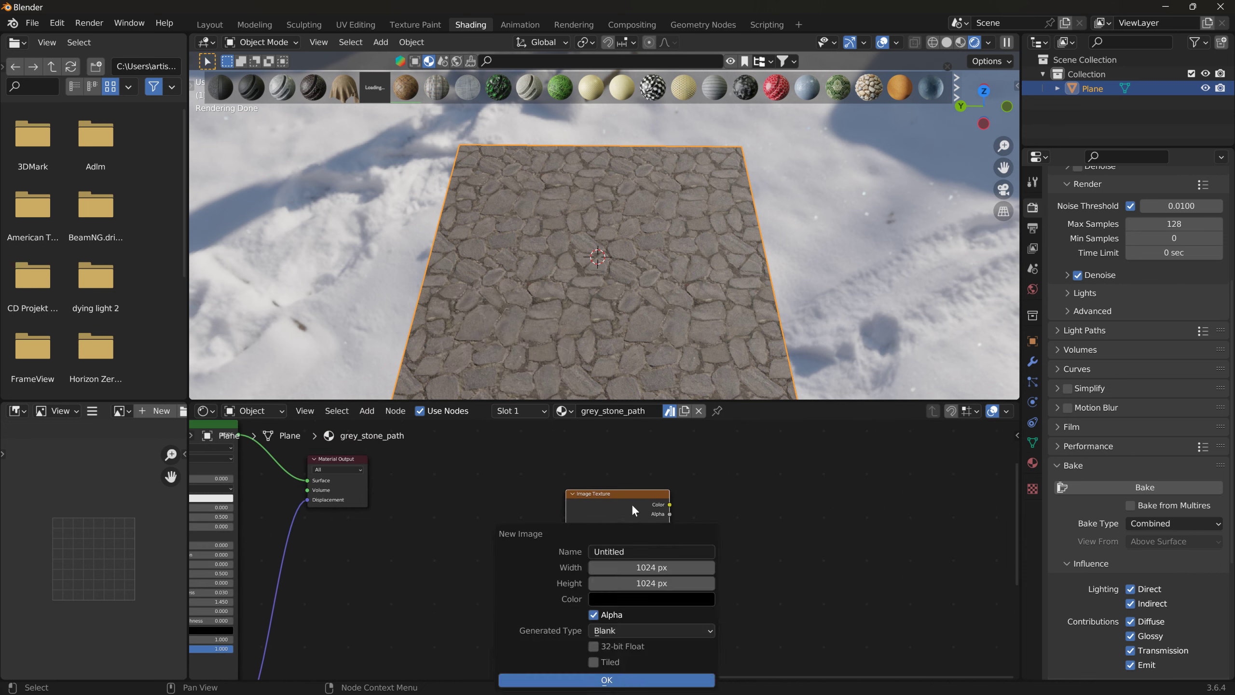
left_click(660, 566)
type("4096")
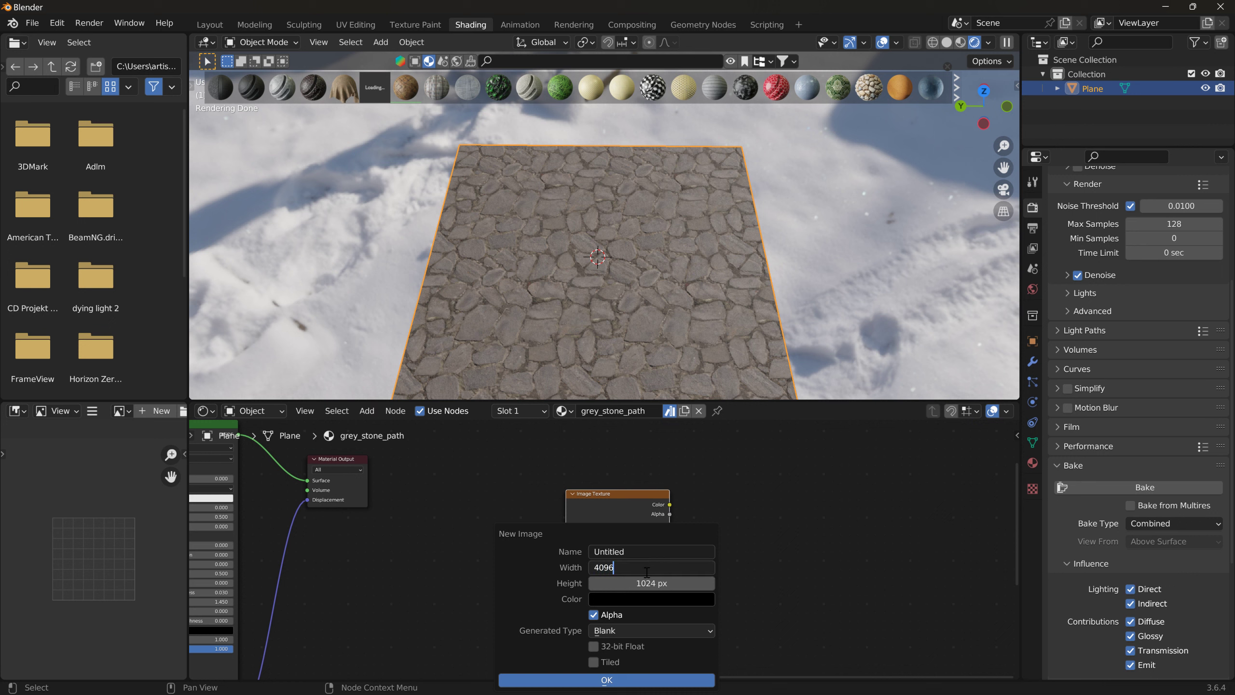
left_click(642, 583)
type("4096")
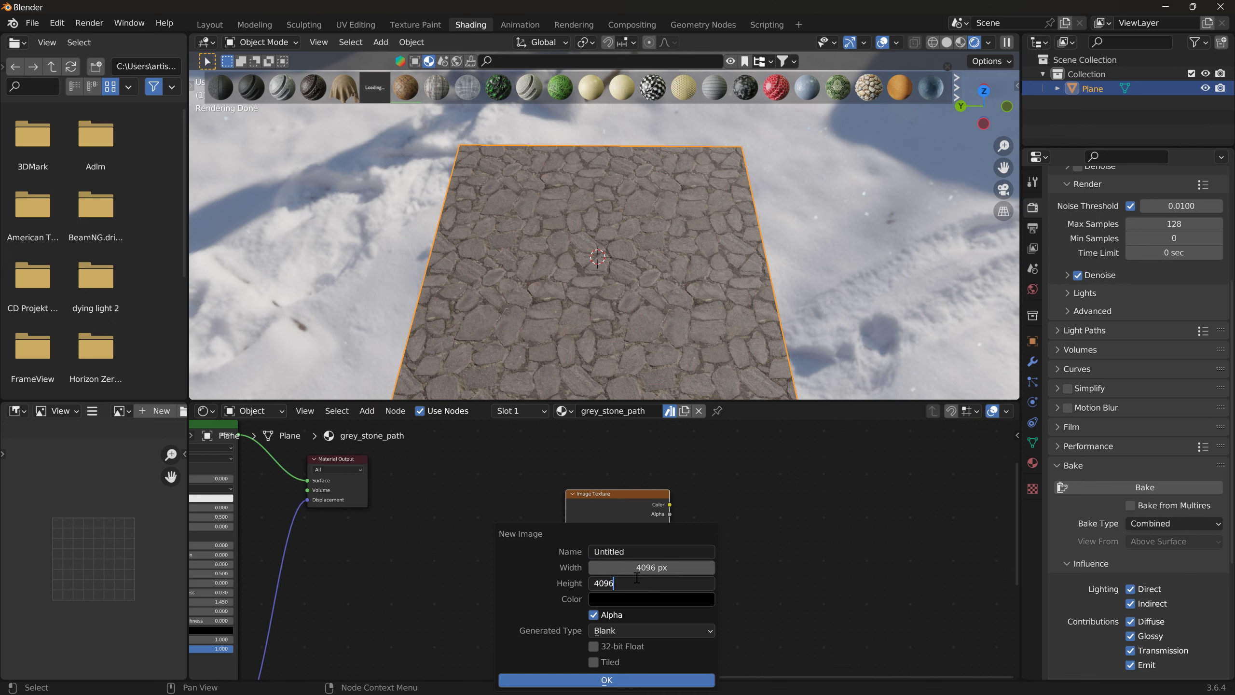
key("Return")
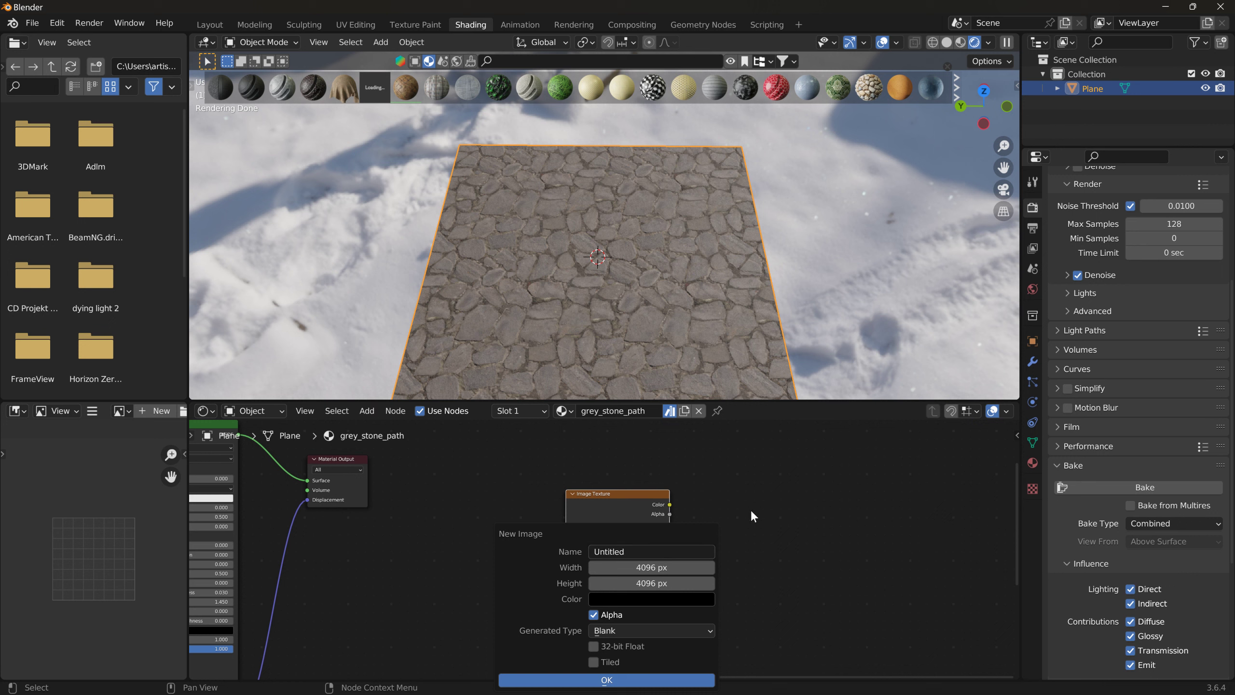
left_click(650, 677)
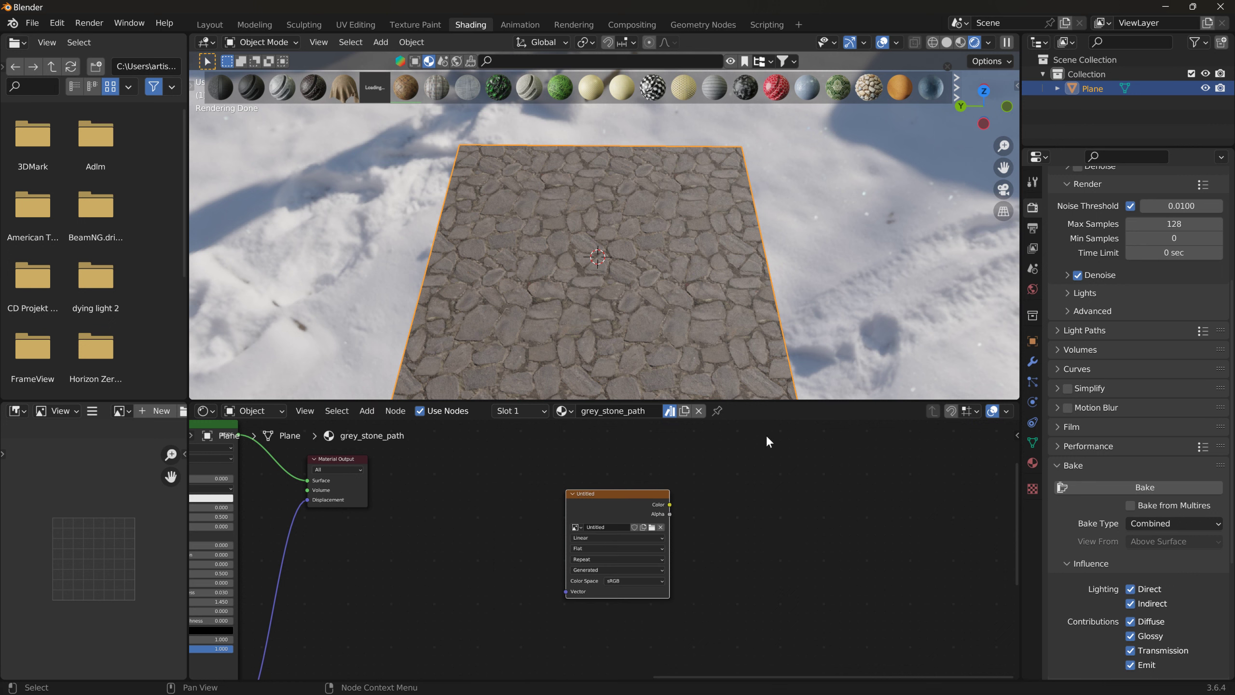
Set the bake type to Diffuse with the direct and indirect lighting contributions turned off.
left_click(1130, 589)
left_click(1129, 604)
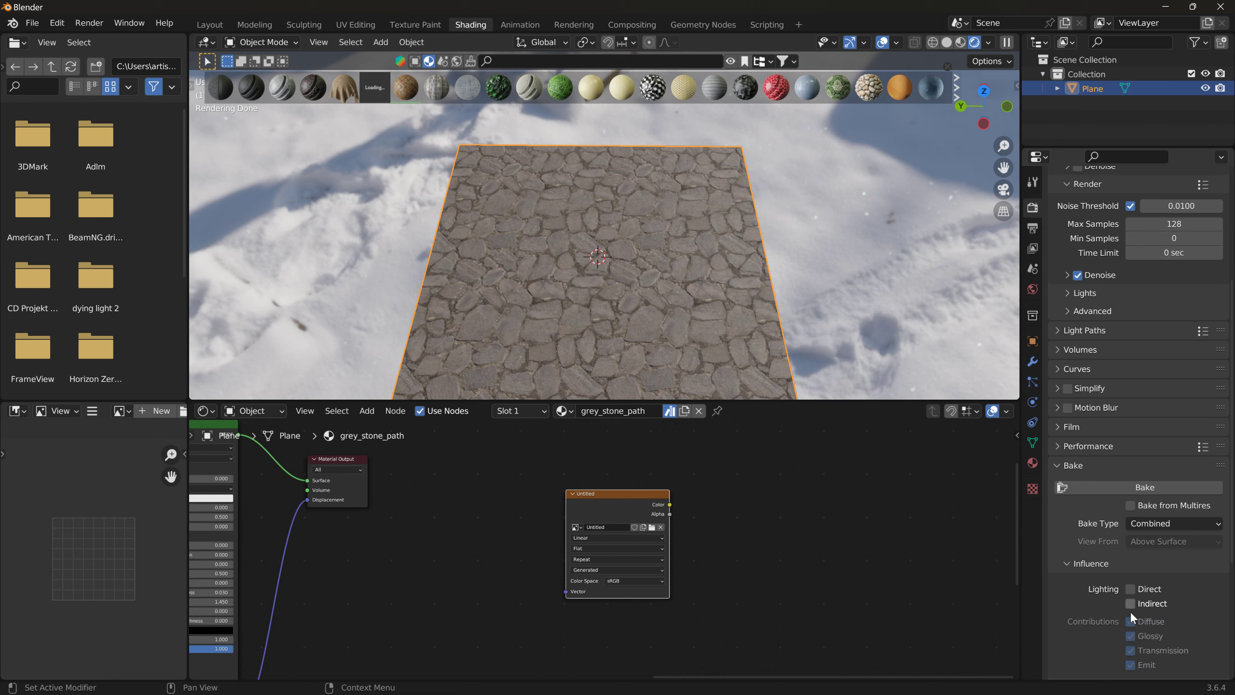
left_click(1158, 522)
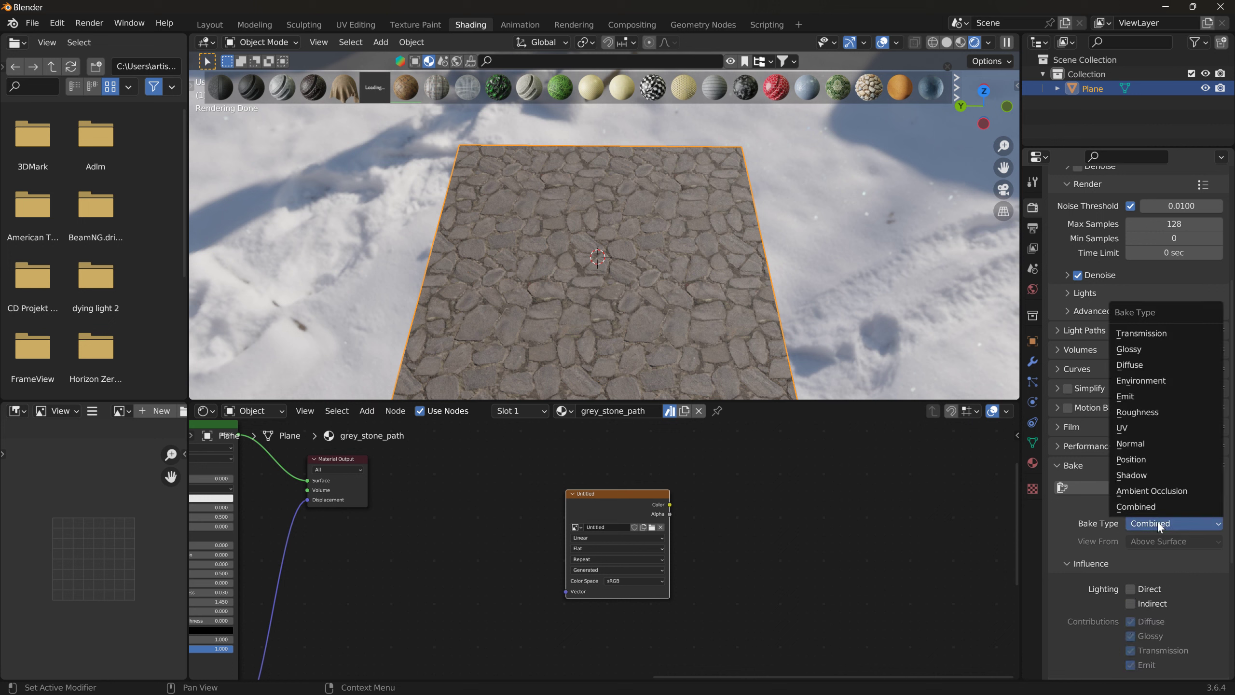
left_click(1137, 363)
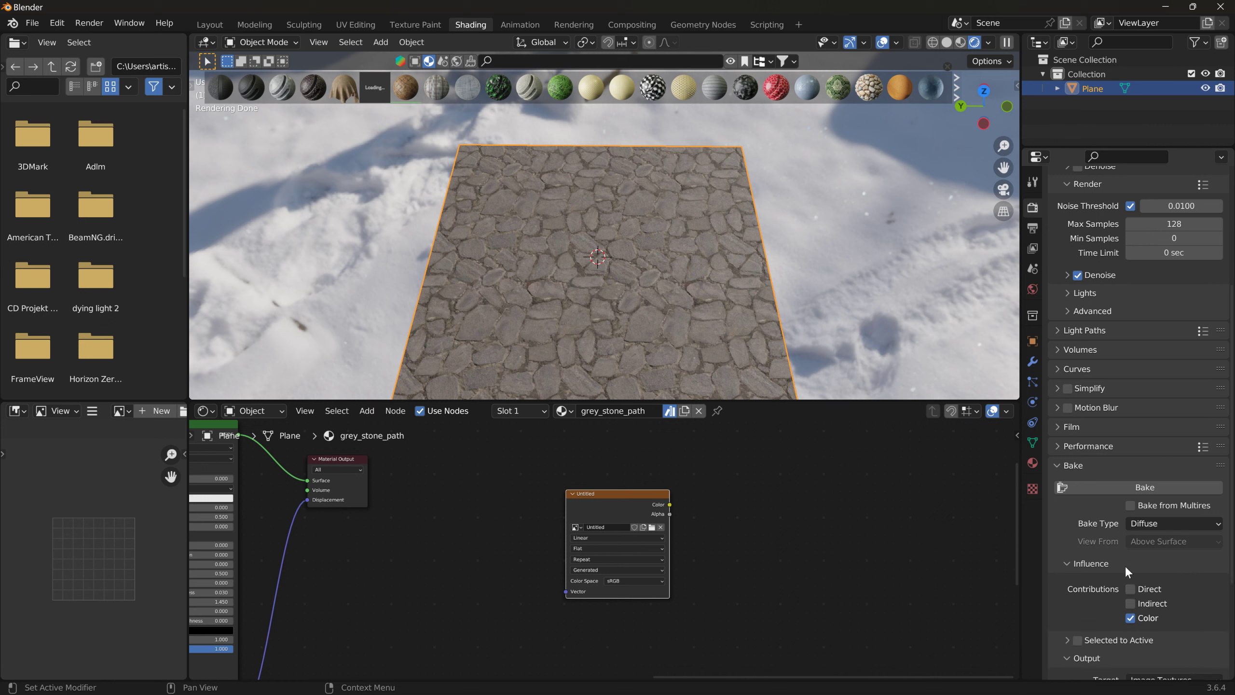
Bake the stone plane's diffuse color into the new image texture.
middle_click_drag(709, 337, 711, 306)
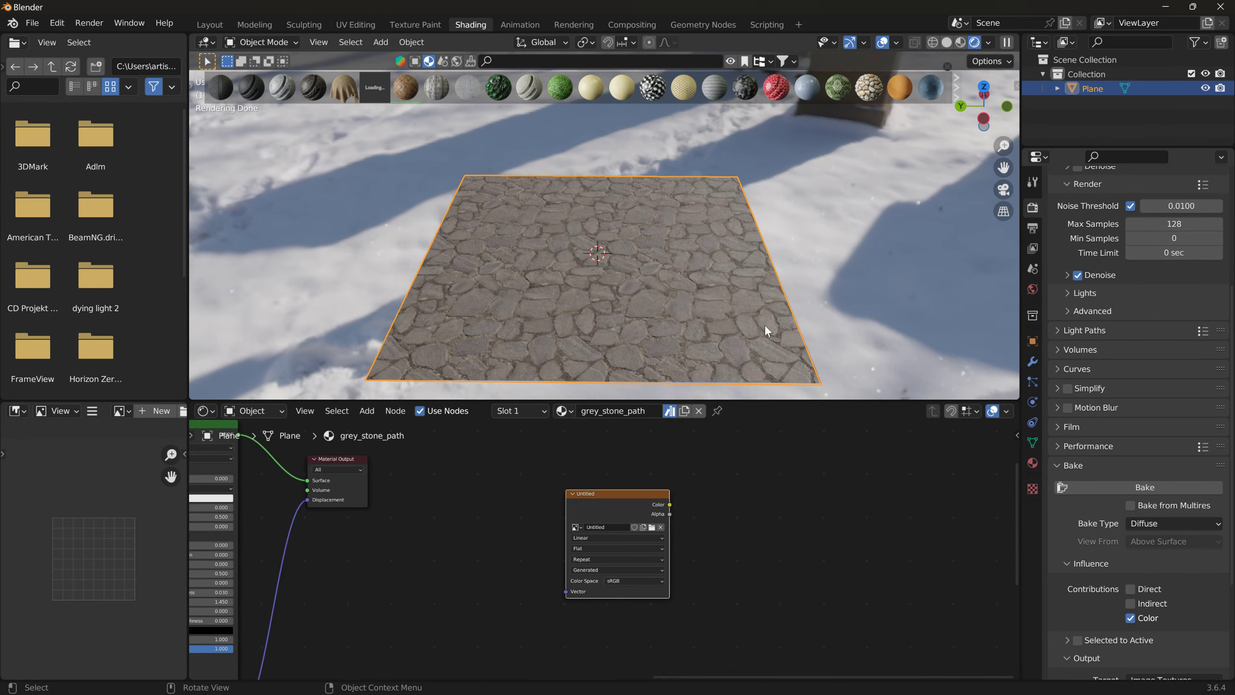
left_click(1146, 488)
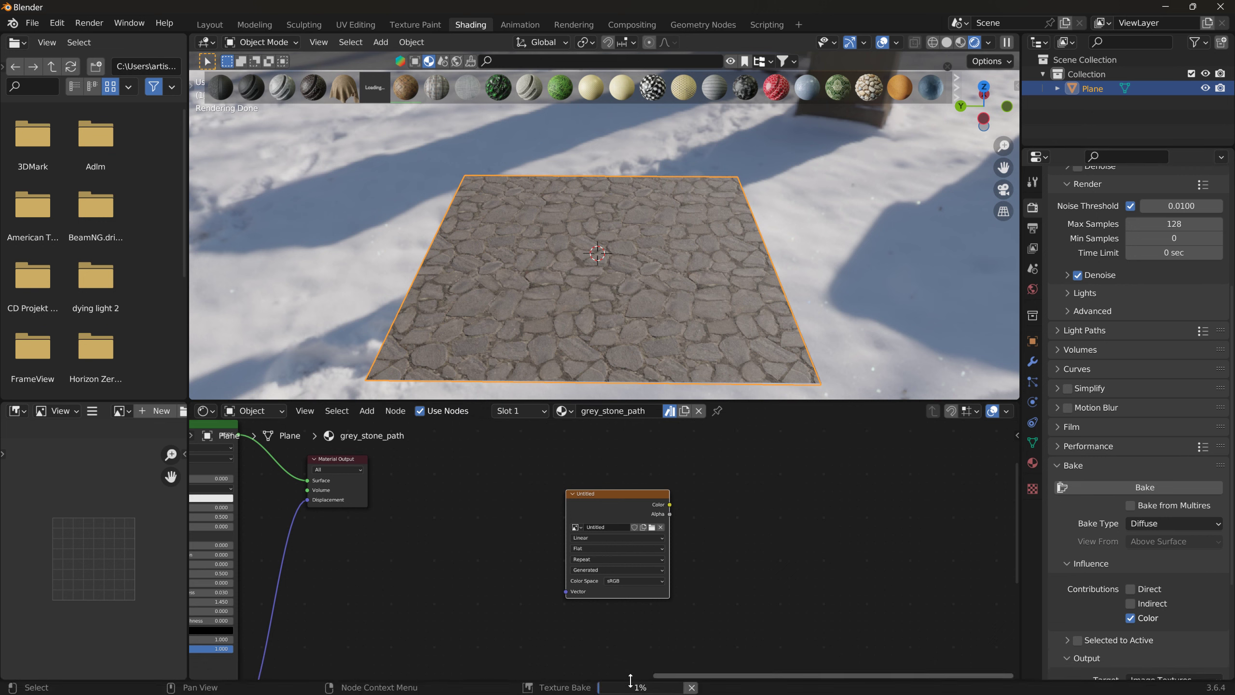
scroll(1131, 236, "up", 3)
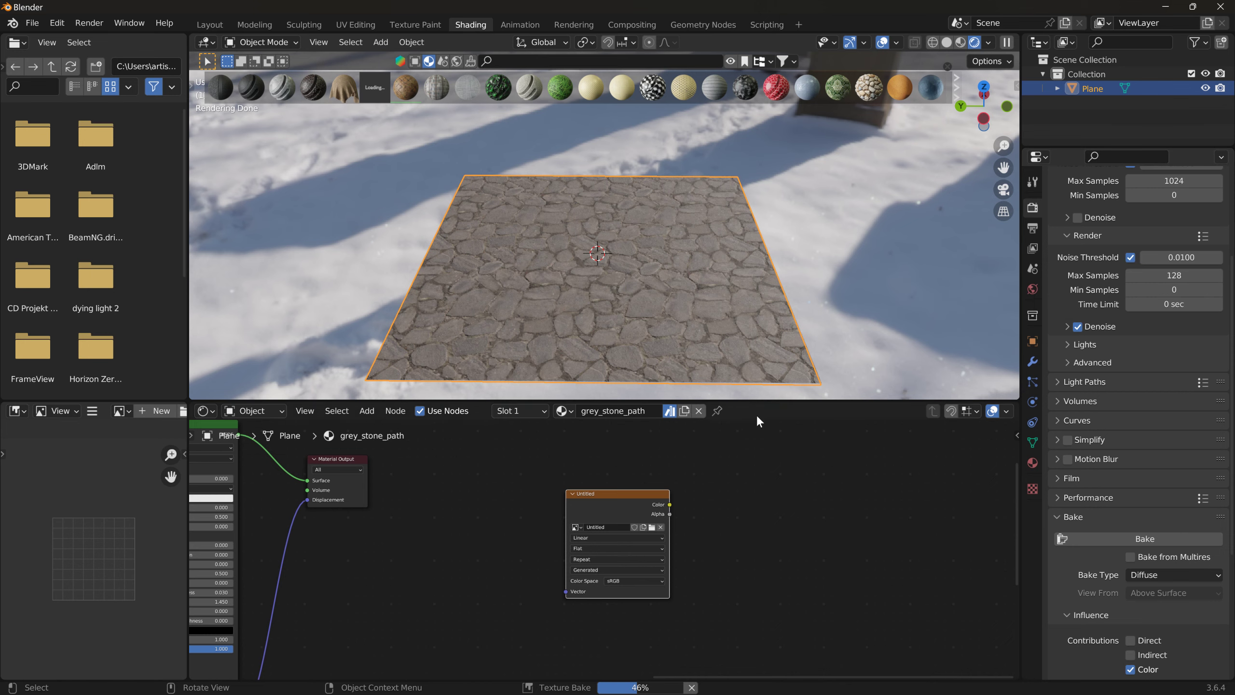
Widen the image editor area and inspect the baked stone texture in it.
left_click_drag(188, 501, 368, 501)
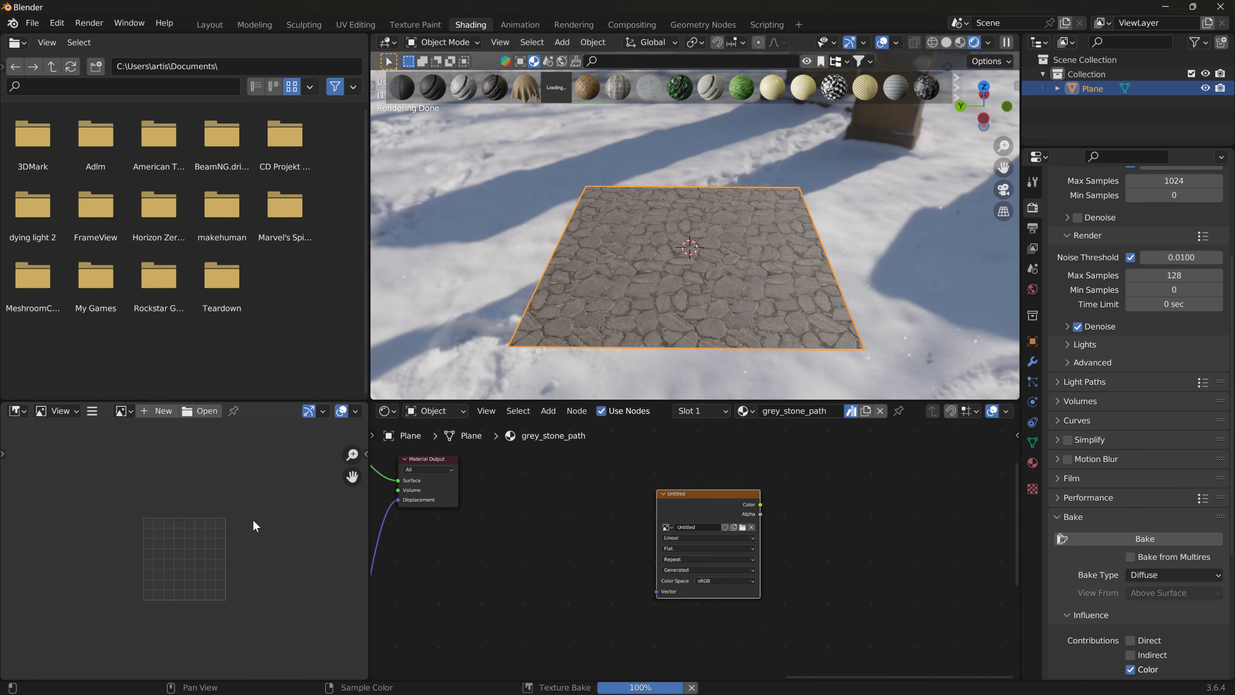
scroll(153, 541, "down", 3)
scroll(153, 538, "up", 1)
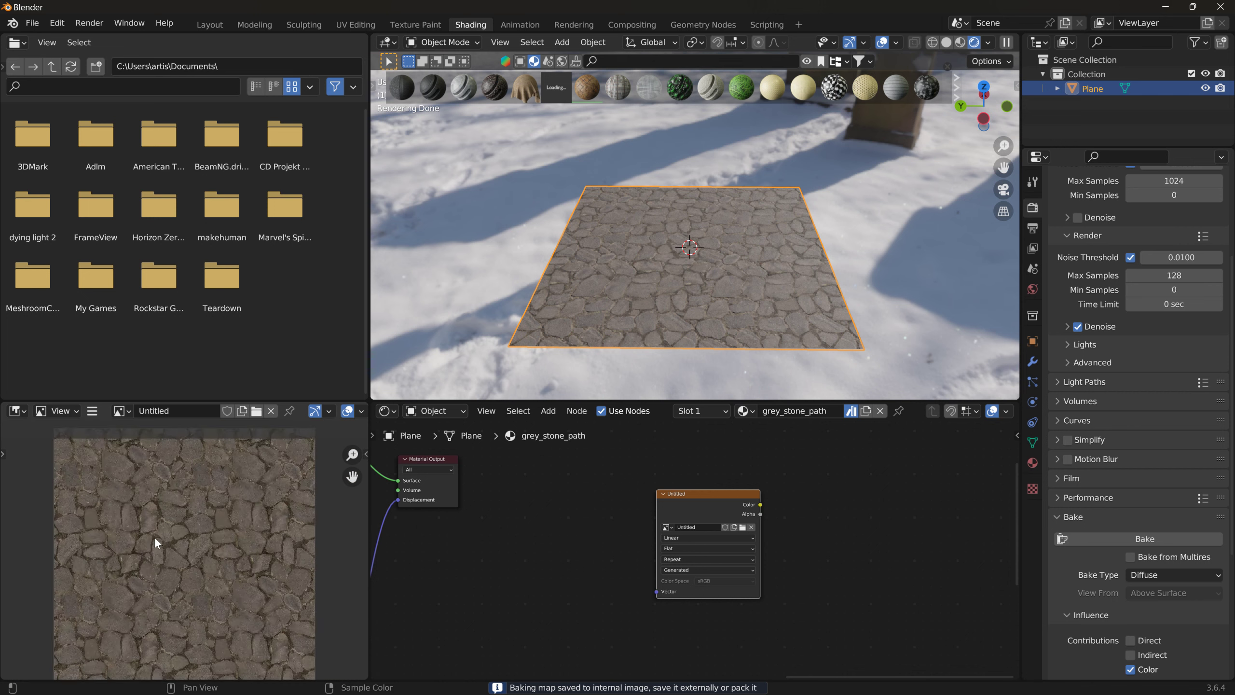
Begin saving the baked image under a new file name, browsing to levels\johnson_valley\Terrain_PAints.
left_click(91, 411)
mouse_move(217, 441)
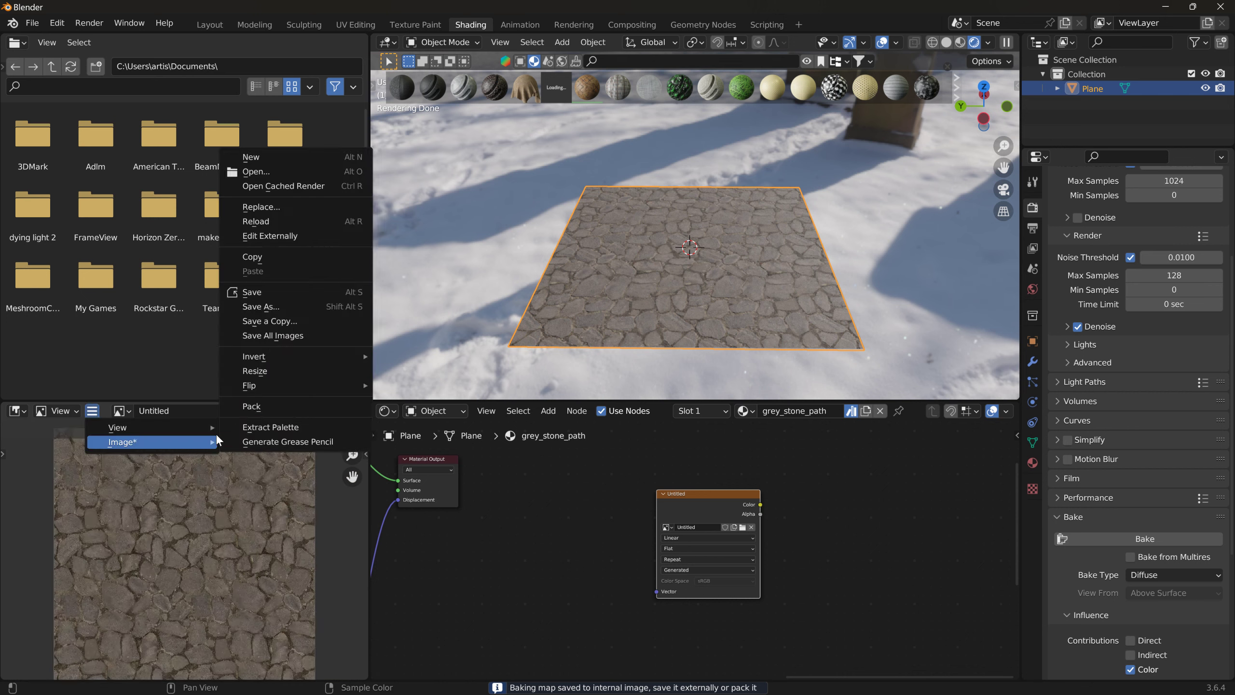
left_click(267, 307)
left_click(281, 474)
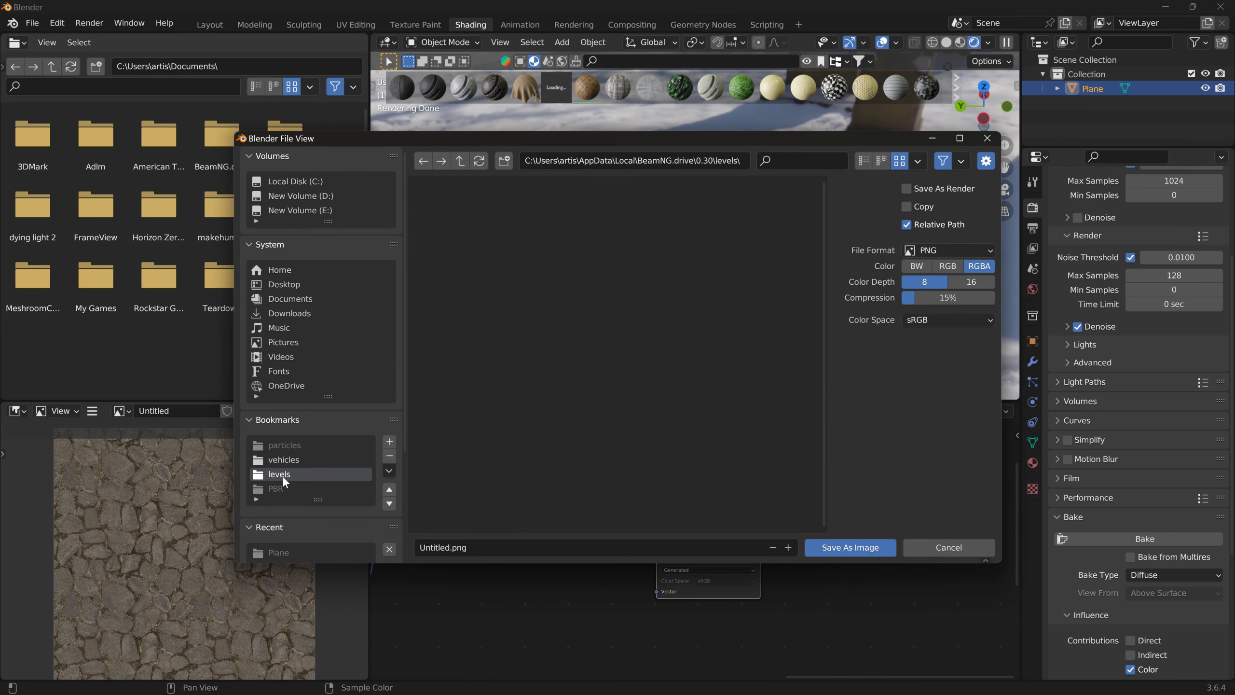
left_click(490, 250)
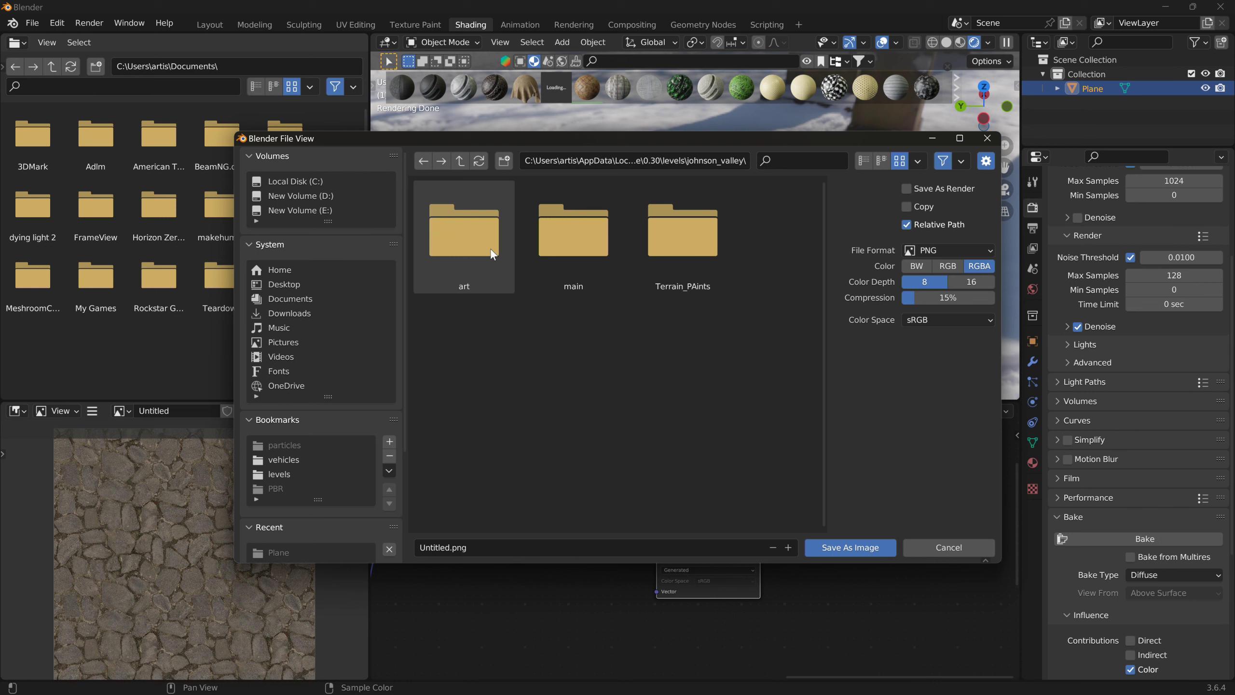
double_click(690, 240)
Create a folder named Stones inside Terrain_PAints and open it as the save location.
left_click(502, 545)
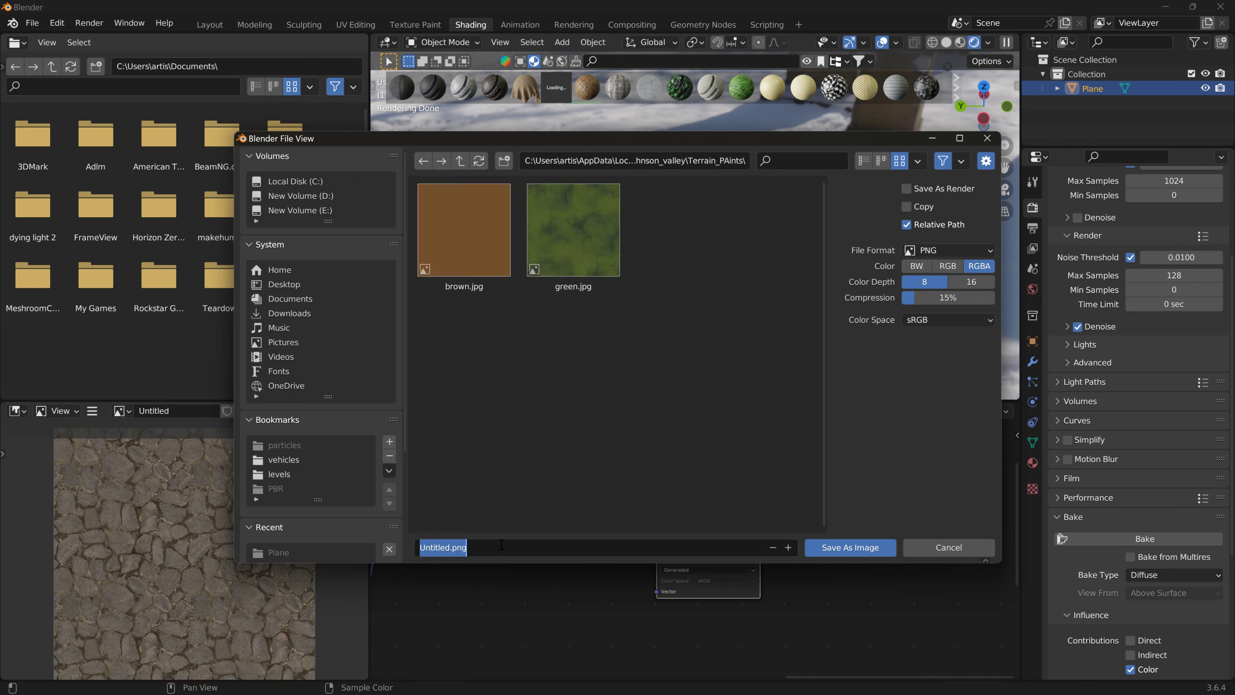
left_click(503, 161)
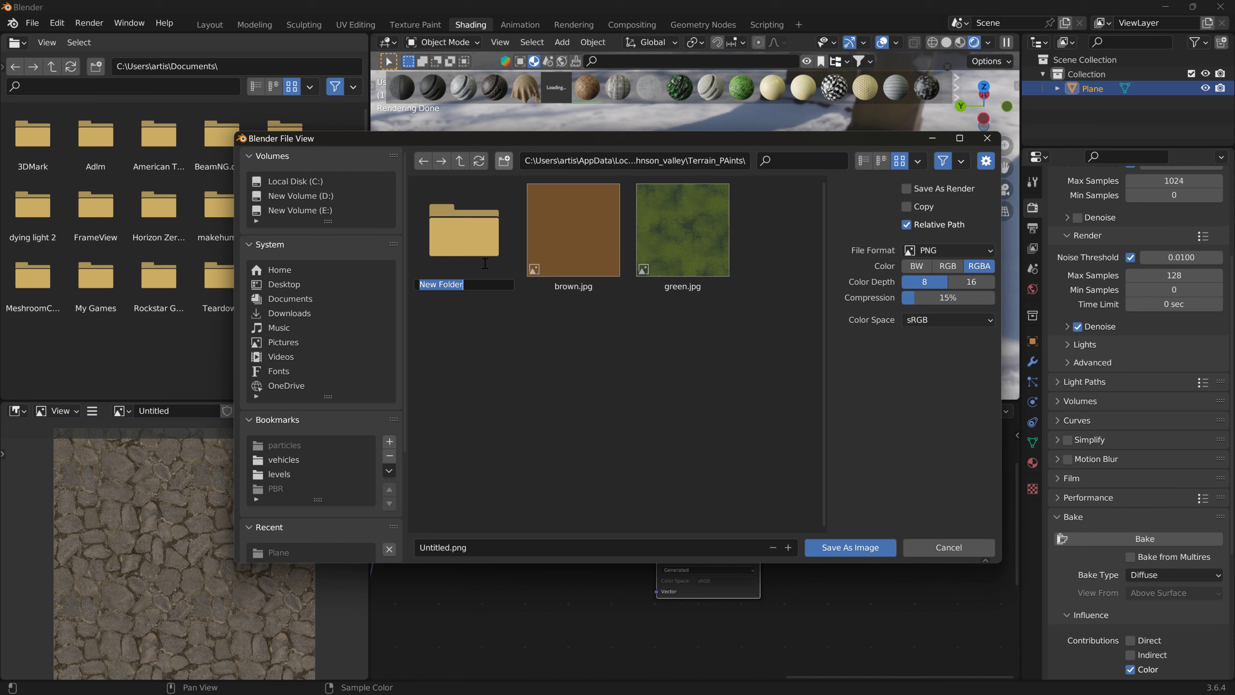
type("Stones")
key("Return")
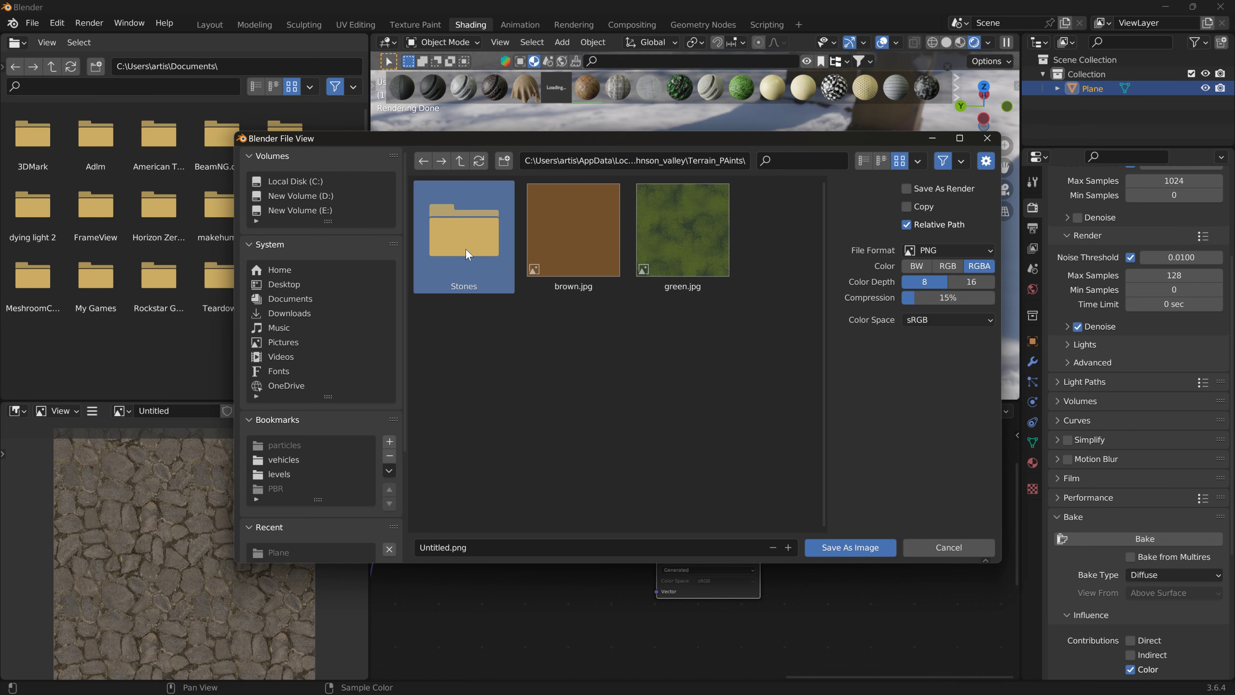
double_click(465, 249)
Save the baked image as base.jpg in the Stones folder, using JPEG format at 100% quality.
left_click(477, 545)
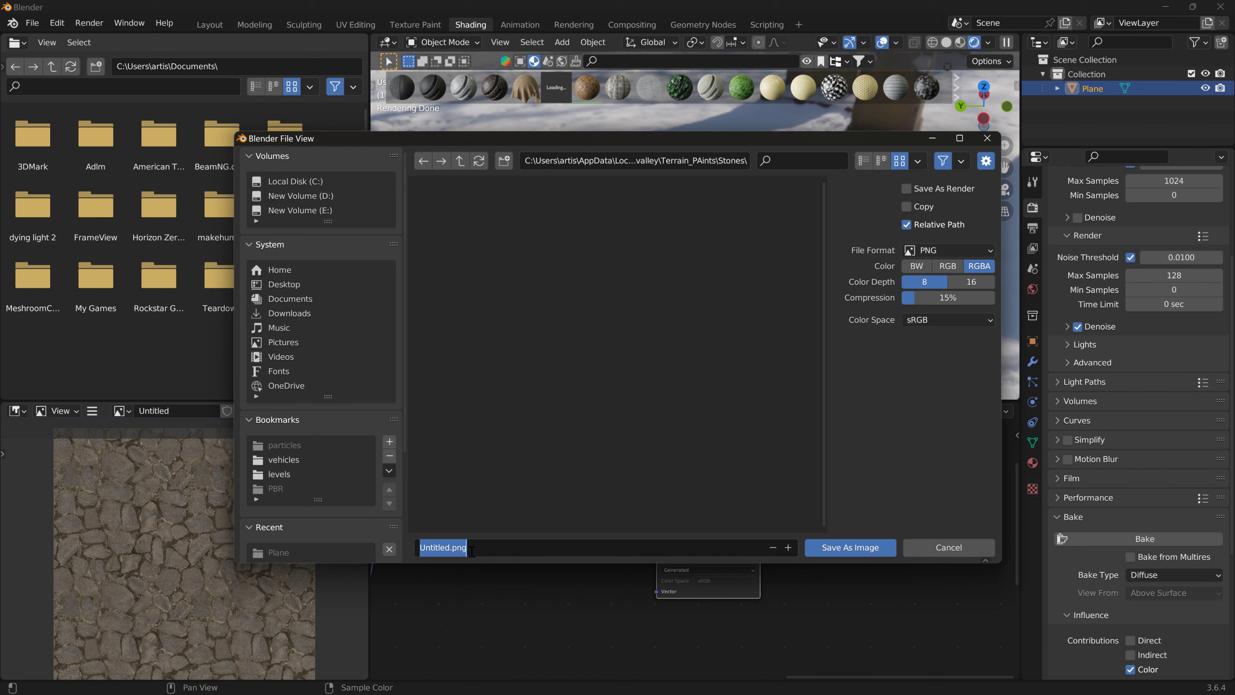
type("base")
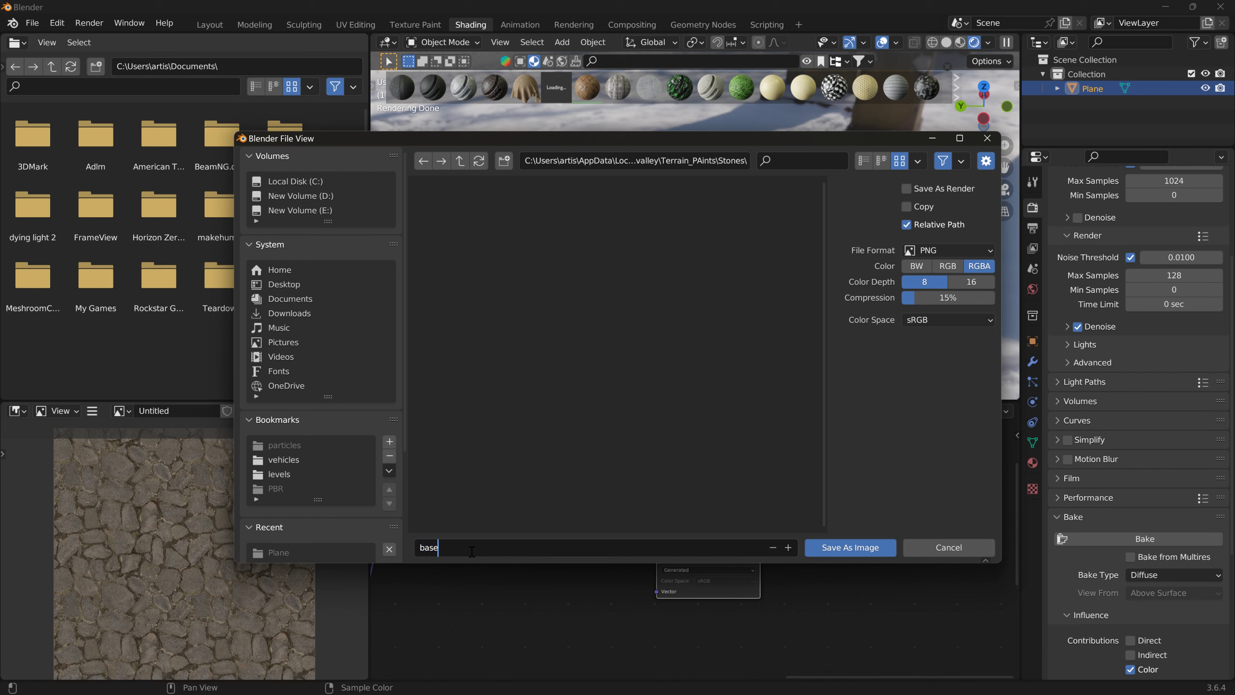
key("Return")
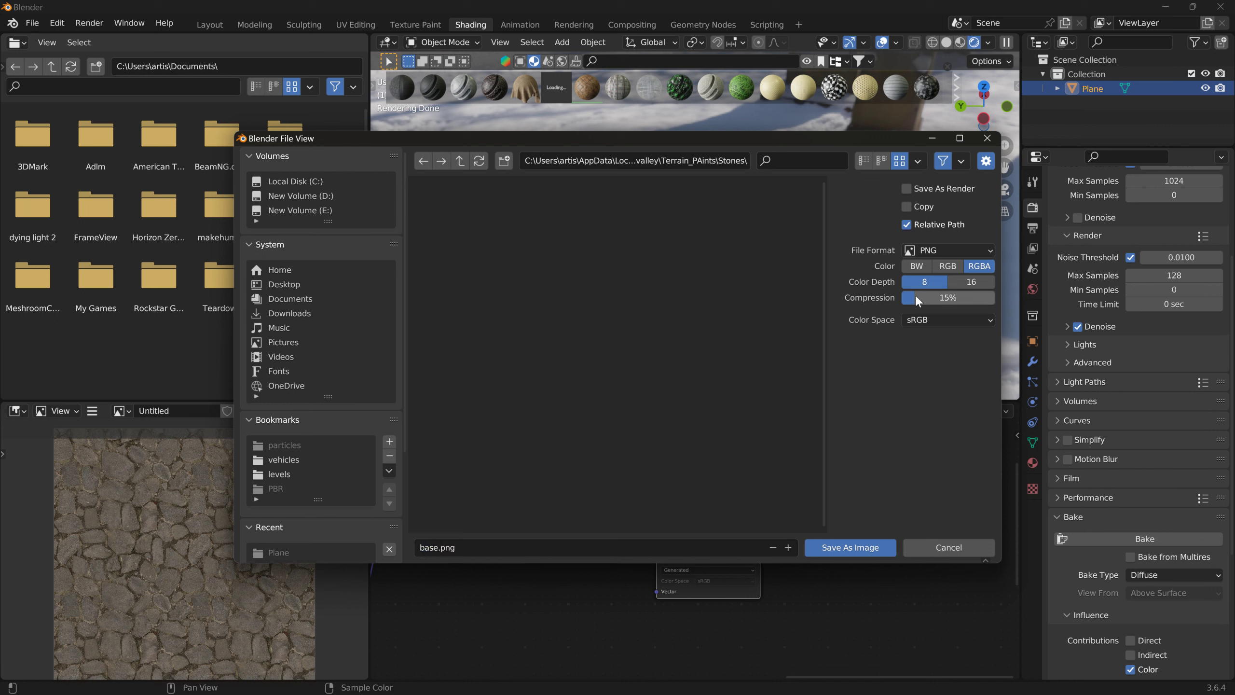
left_click(944, 250)
left_click(826, 337)
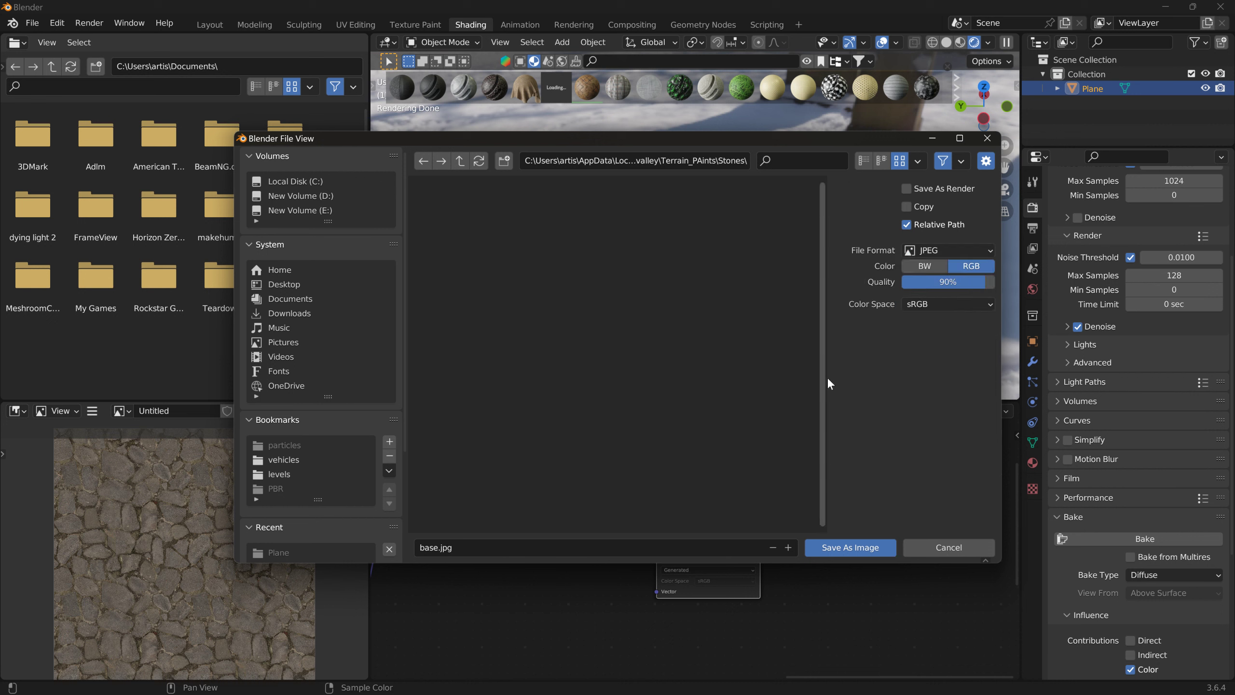
left_click_drag(972, 282, 994, 280)
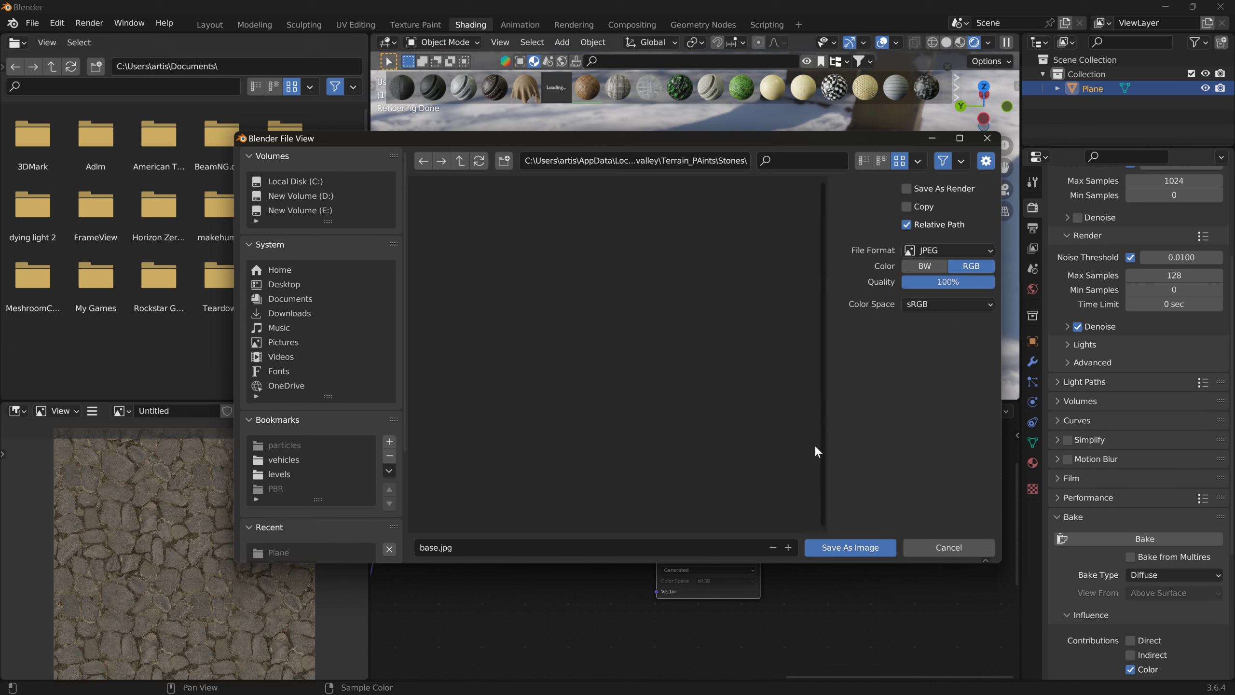
left_click(460, 544)
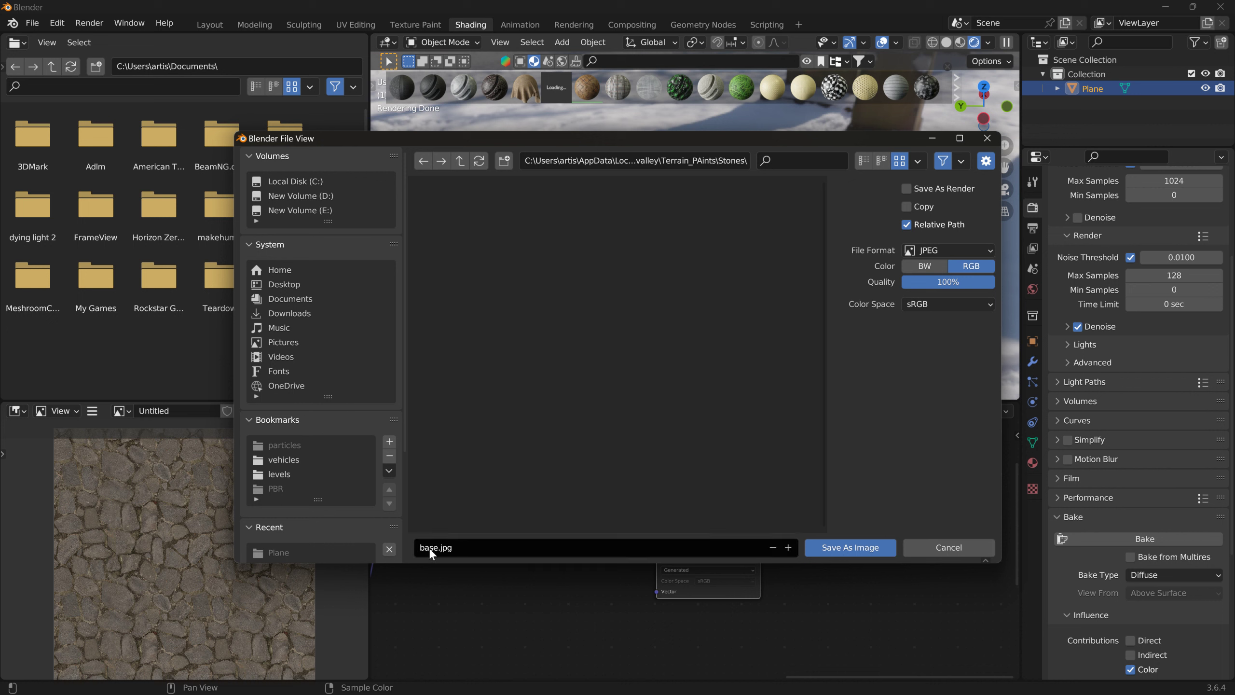
left_click(450, 547)
left_click(876, 549)
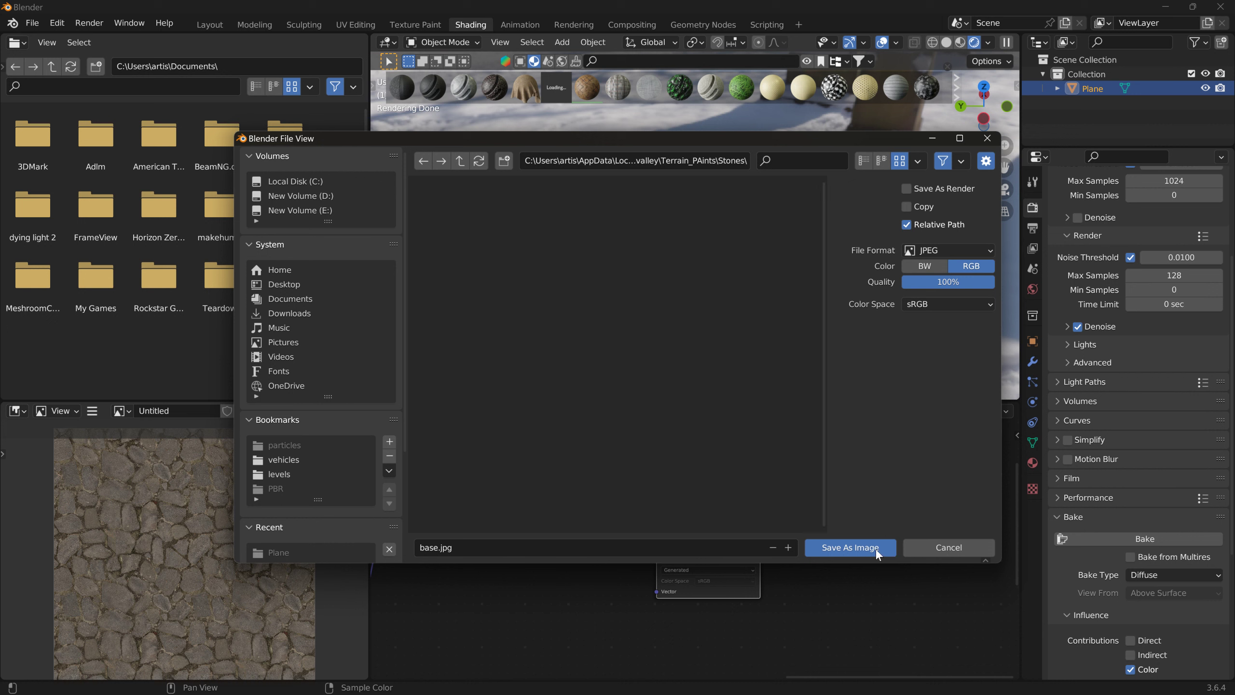
left_click(846, 546)
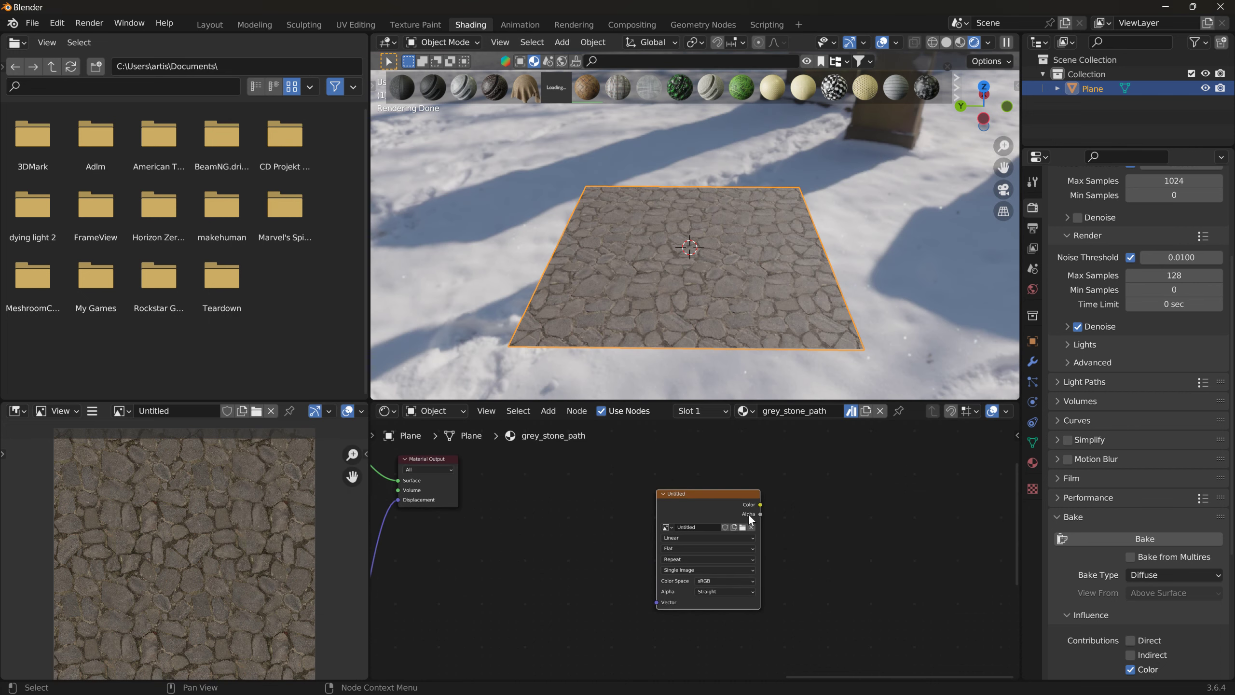
Minimize Blender and launch BeamNG.drive from the desktop.
left_click(1165, 6)
double_click(869, 34)
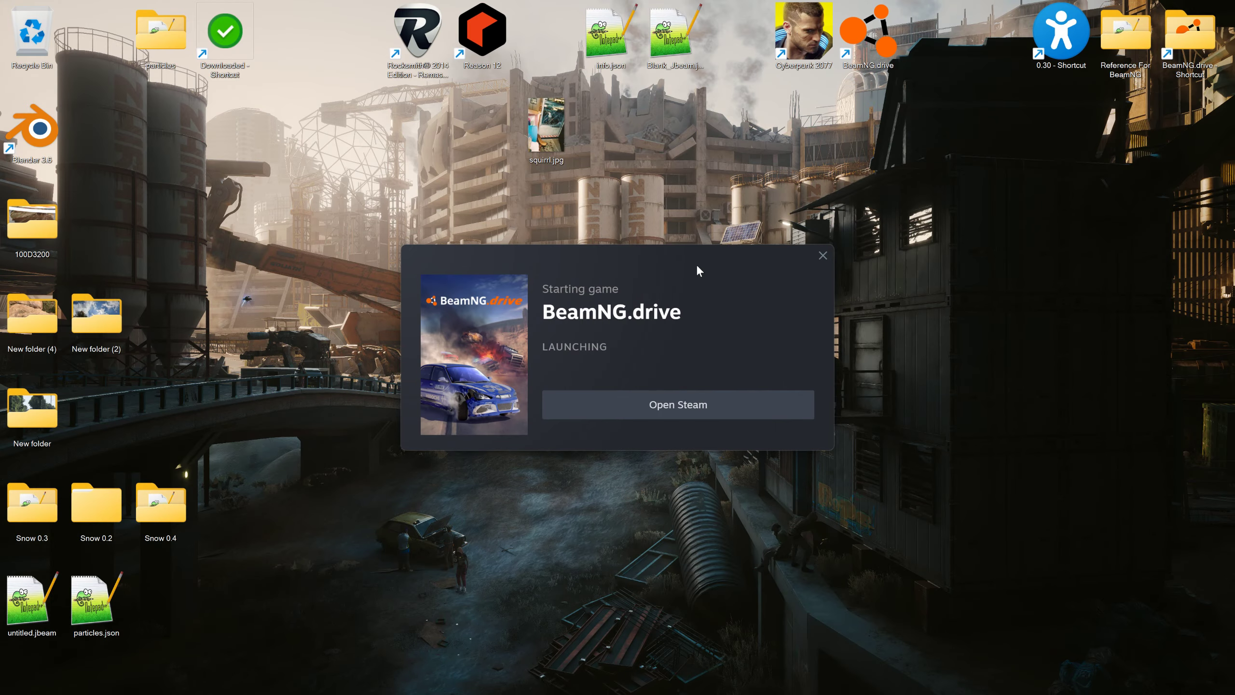
left_click(602, 296)
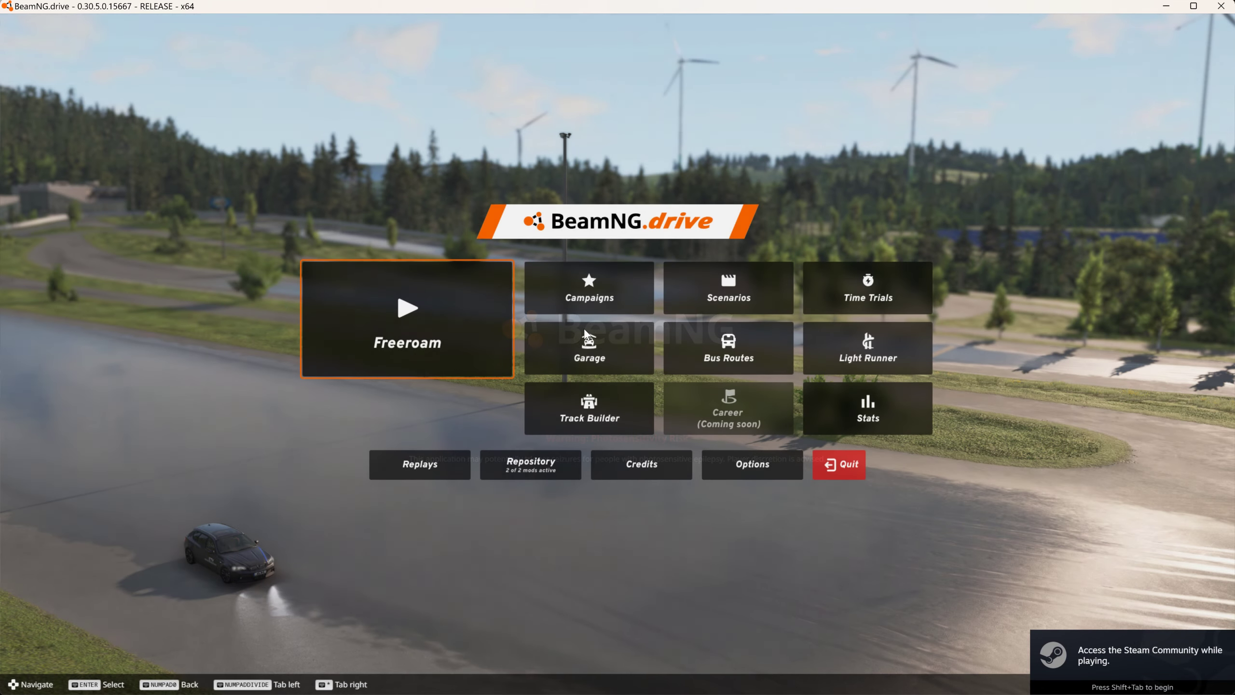
Load the Johnson Valley map in Freeroam.
left_click(421, 325)
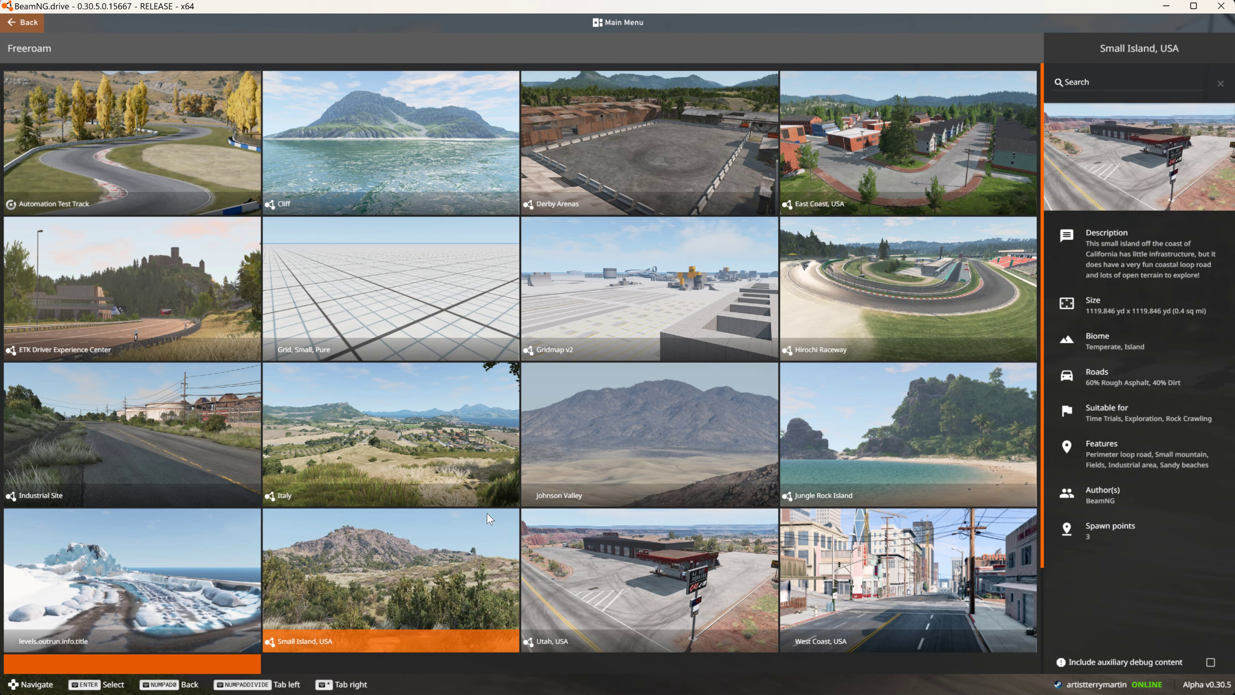
scroll(417, 489, "down", 1)
scroll(417, 490, "down", 2)
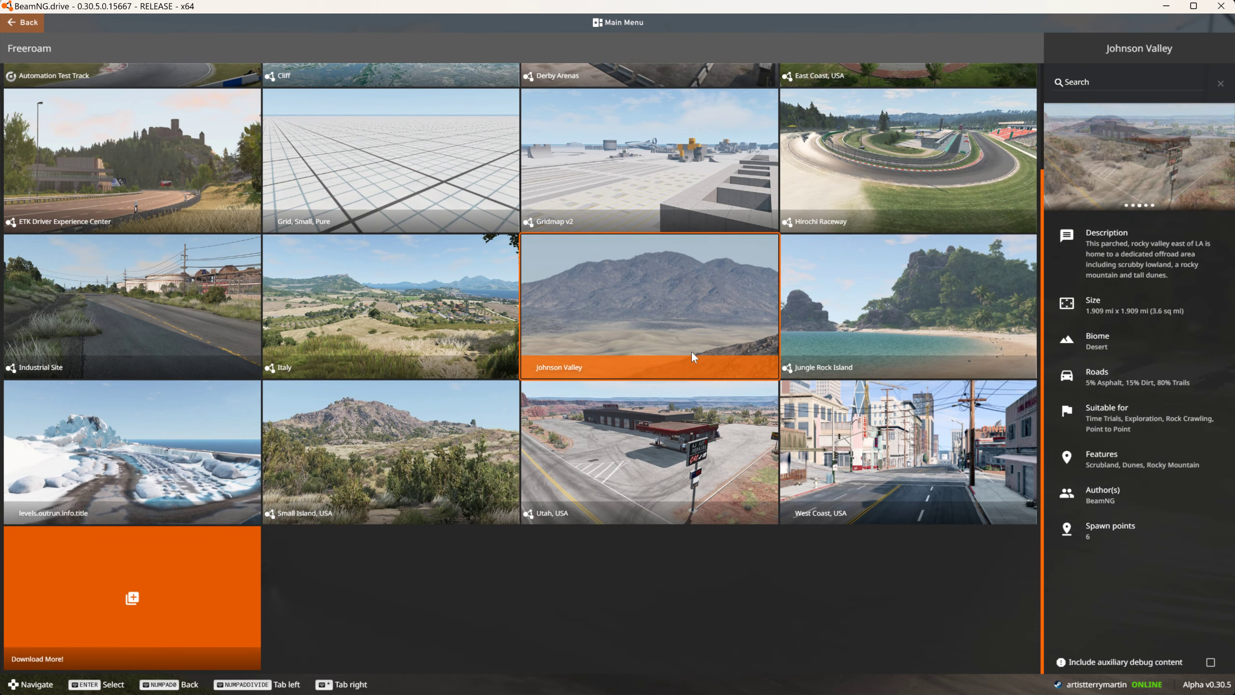
left_click(690, 351)
left_click(1090, 656)
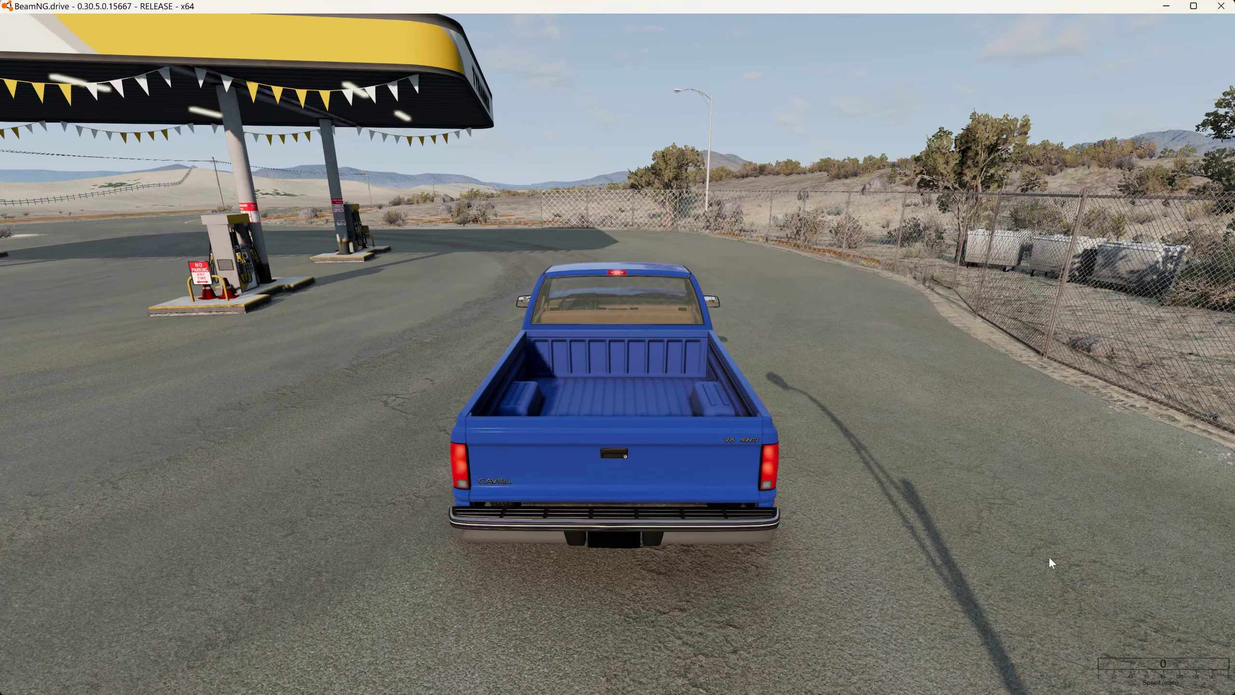
Move the free camera from the gas station to the open sand dunes and open the World Editor.
right_click_drag(1049, 557, 1049, 609)
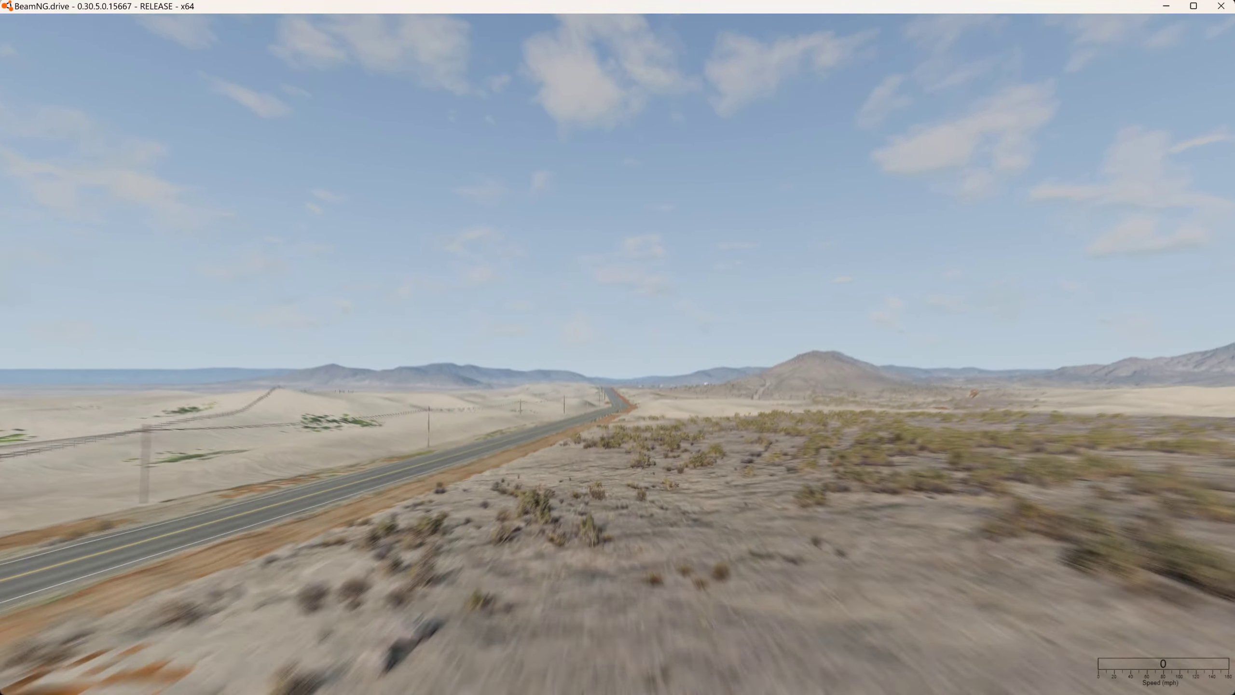
key("w")
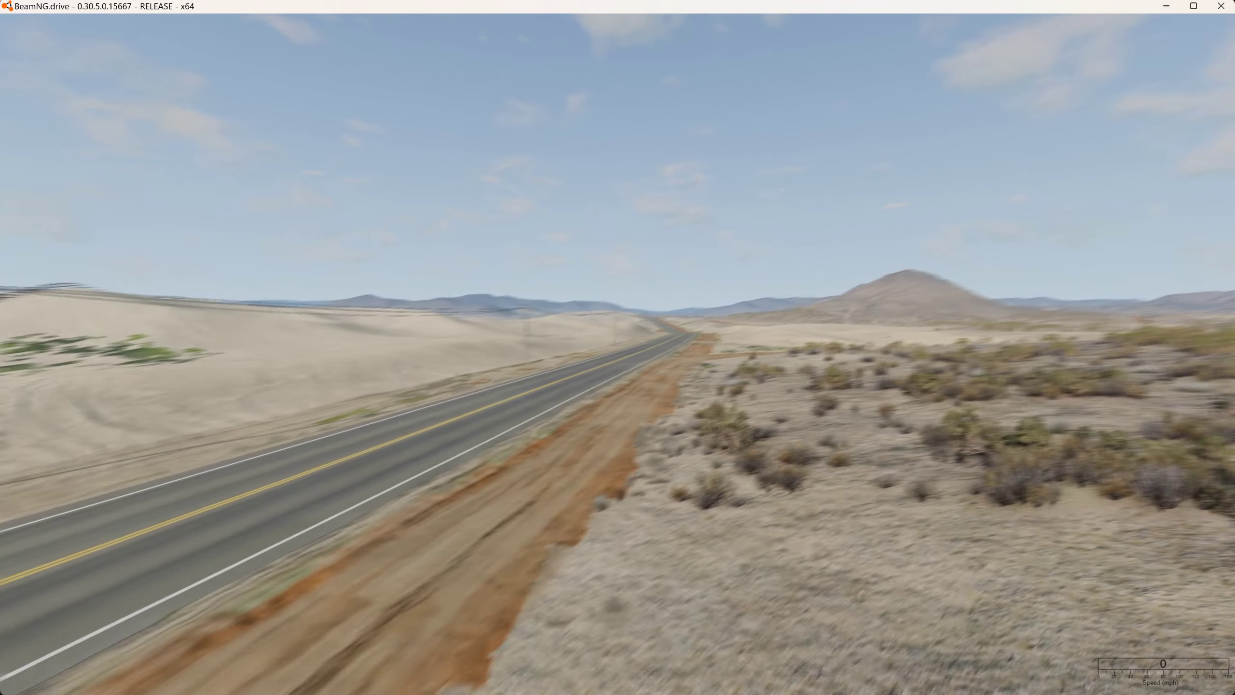
key("w")
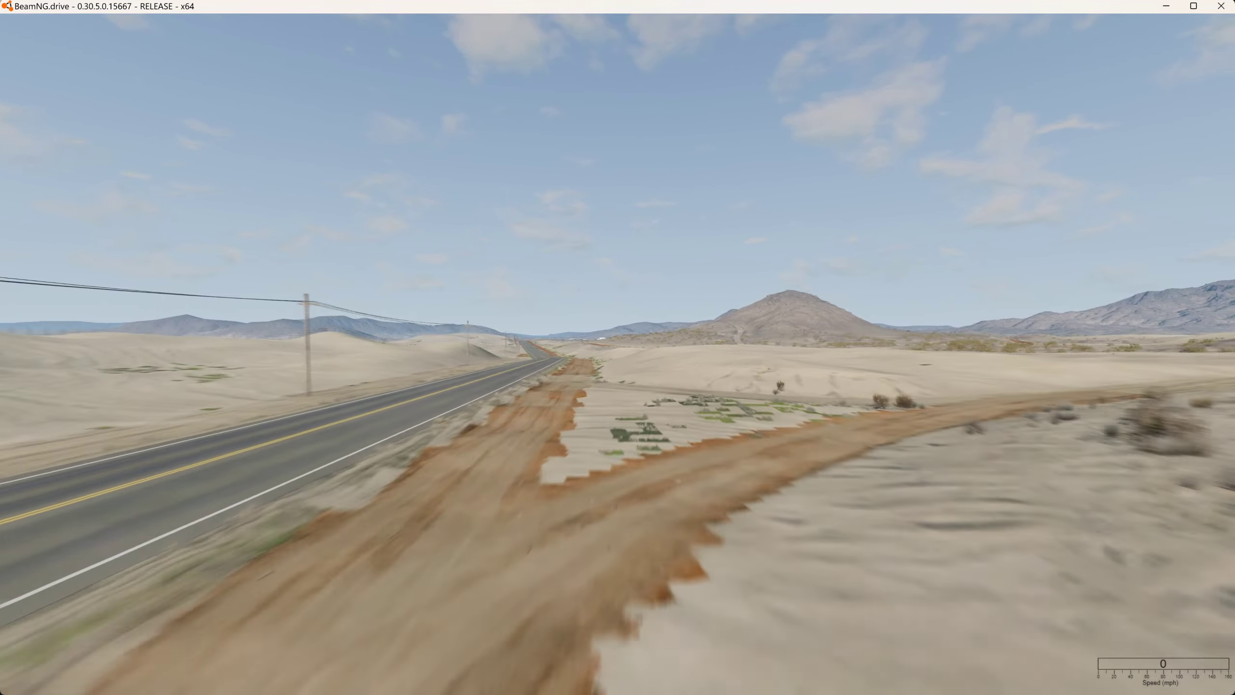
key("w")
right_click_drag(1048, 556, 1061, 538)
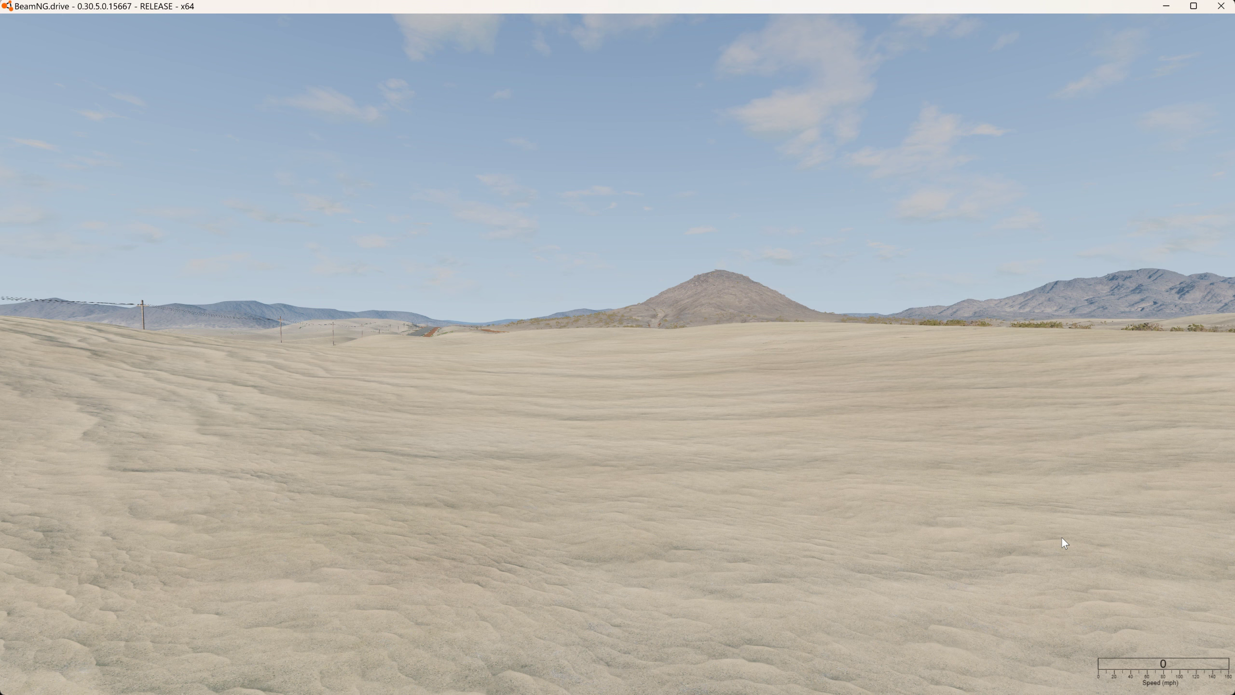
key("F11")
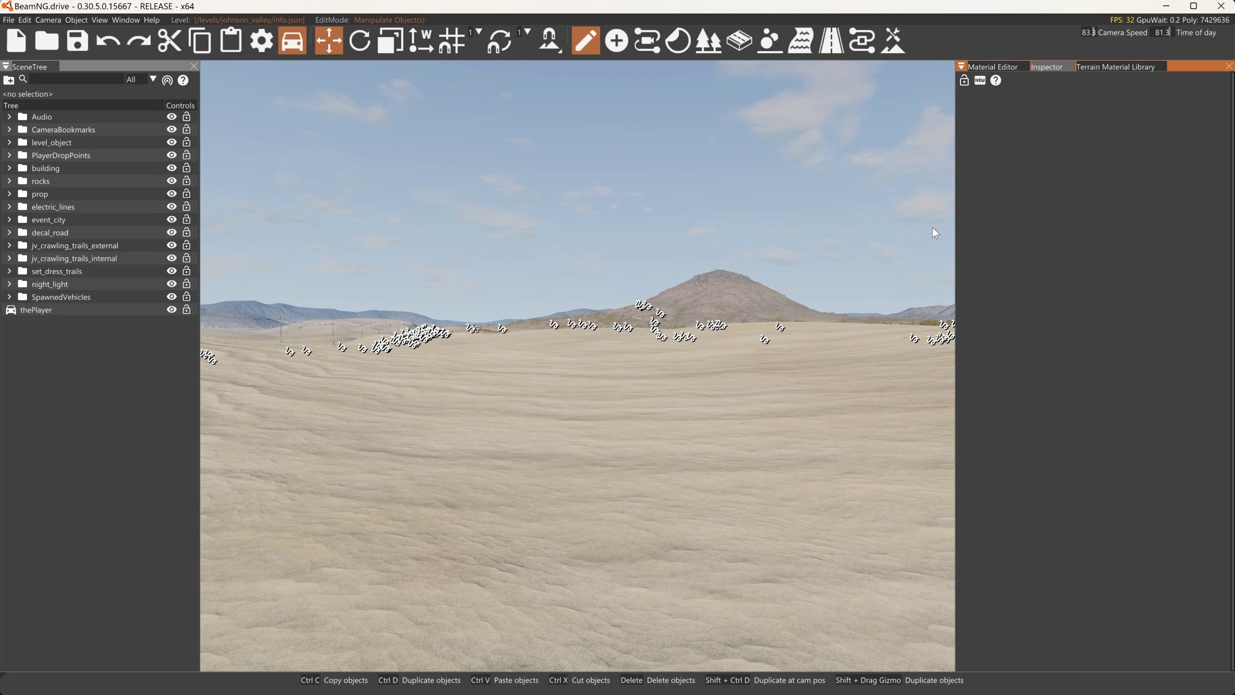
Display the Terrain Material Library alongside the Terrain Painter.
left_click(892, 43)
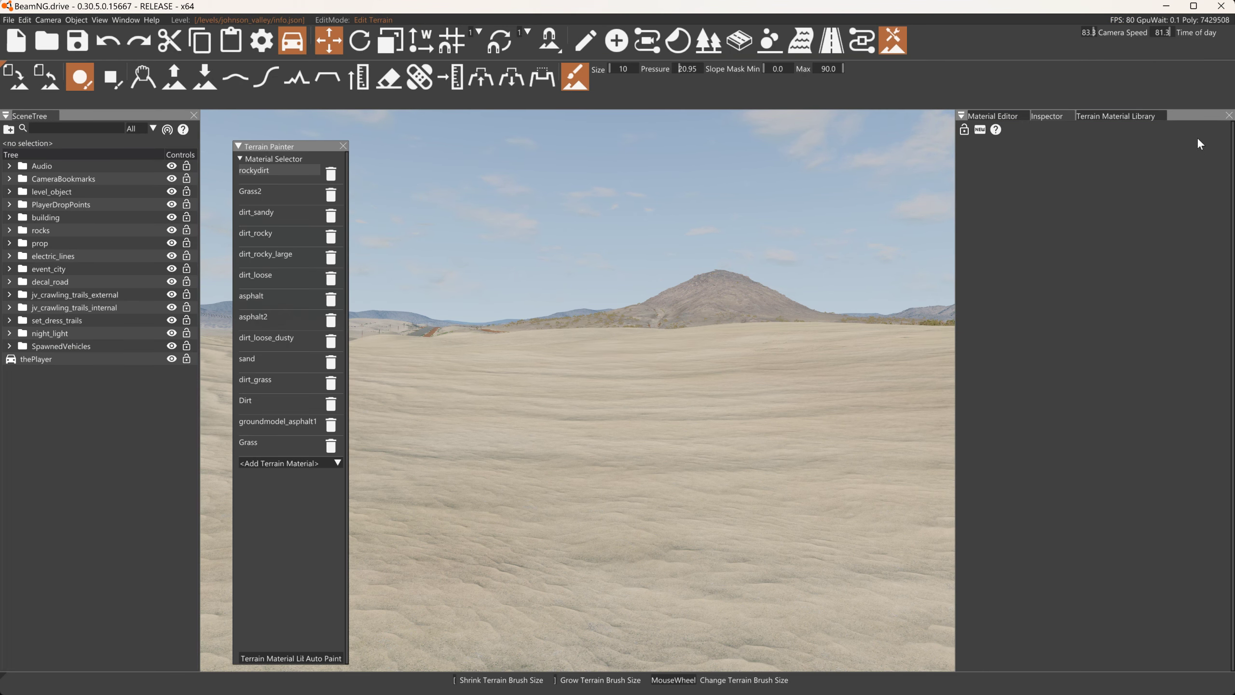
left_click(1126, 118)
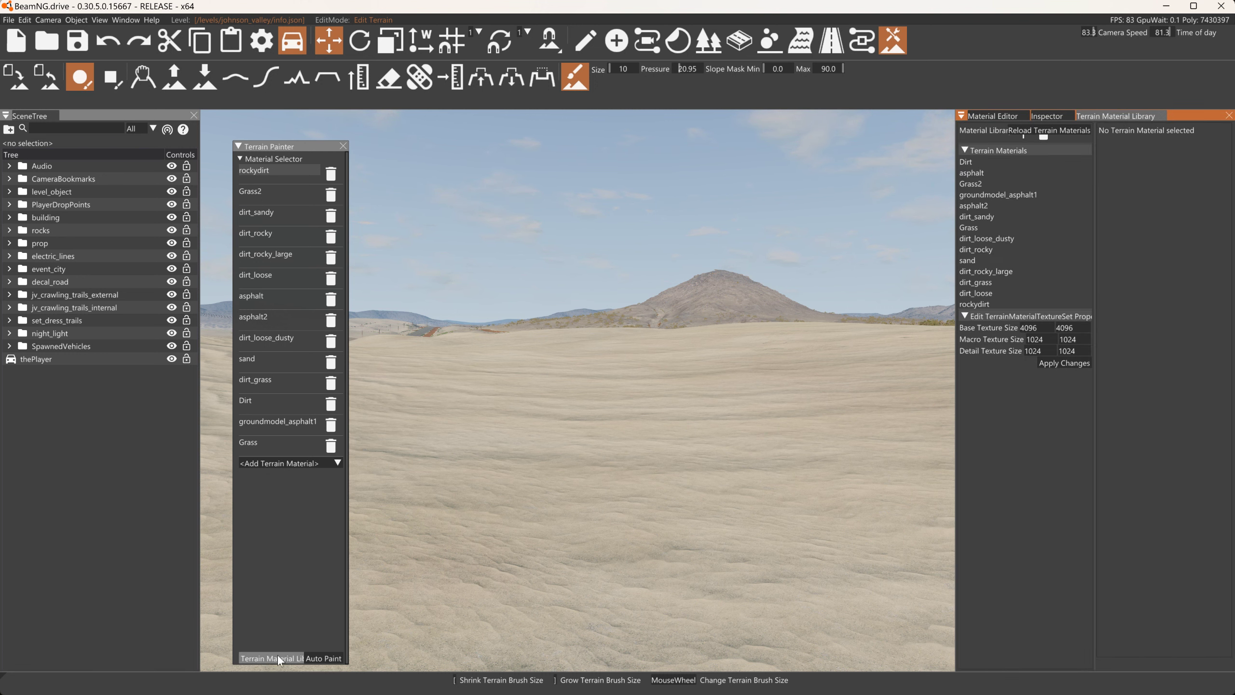
mouse_move(1085, 115)
left_mouse_down()
mouse_move(839, 218)
mouse_move(1067, 162)
mouse_move(1109, 114)
left_mouse_up()
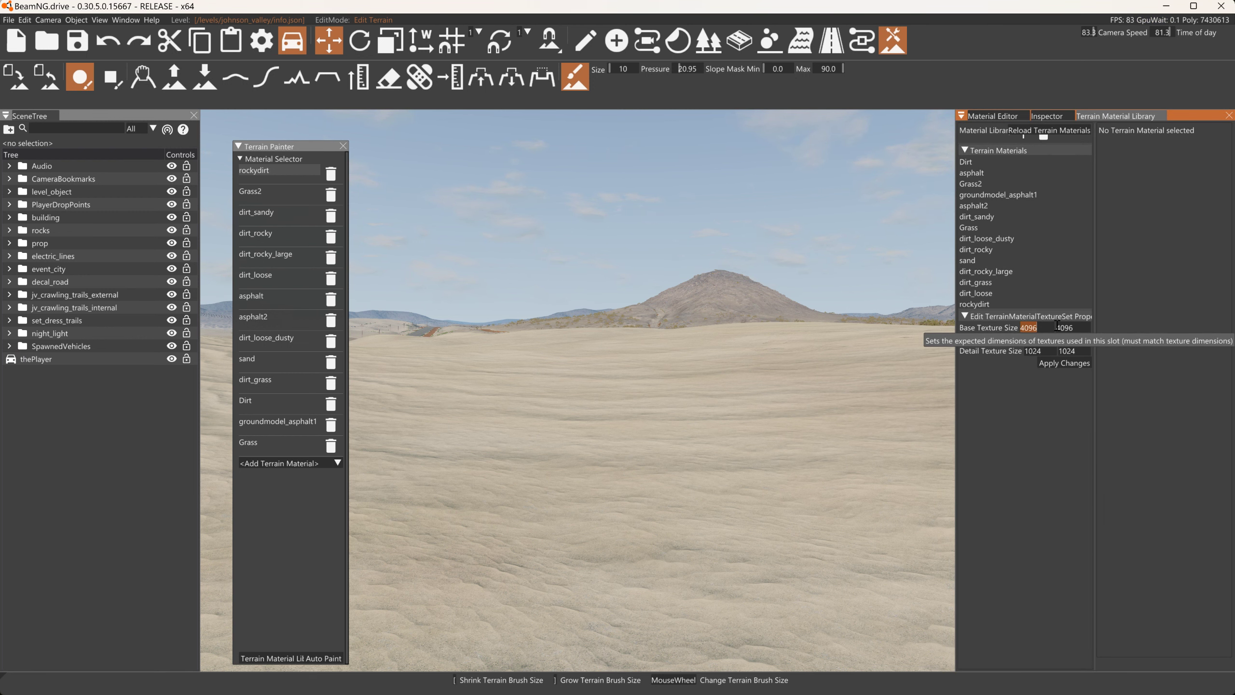
Check the base, macro and detail texture sizes in the terrain material texture set properties.
left_click(1072, 327)
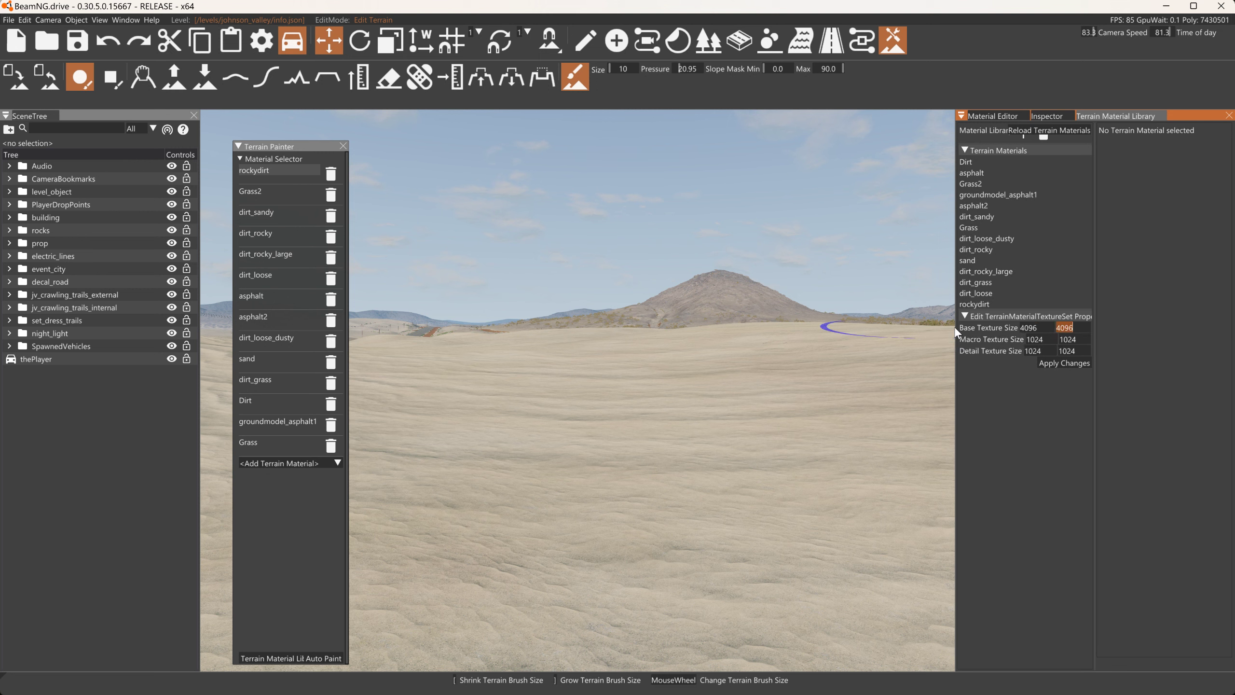
left_click(1029, 328)
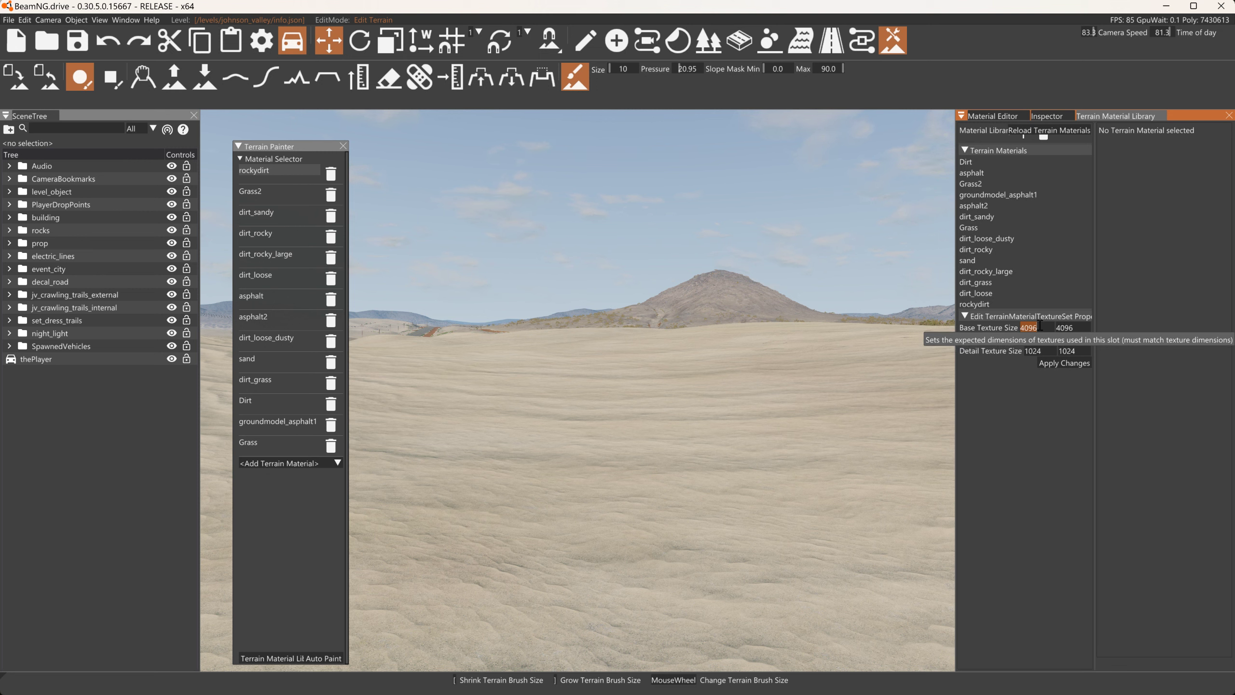
left_click(1024, 351)
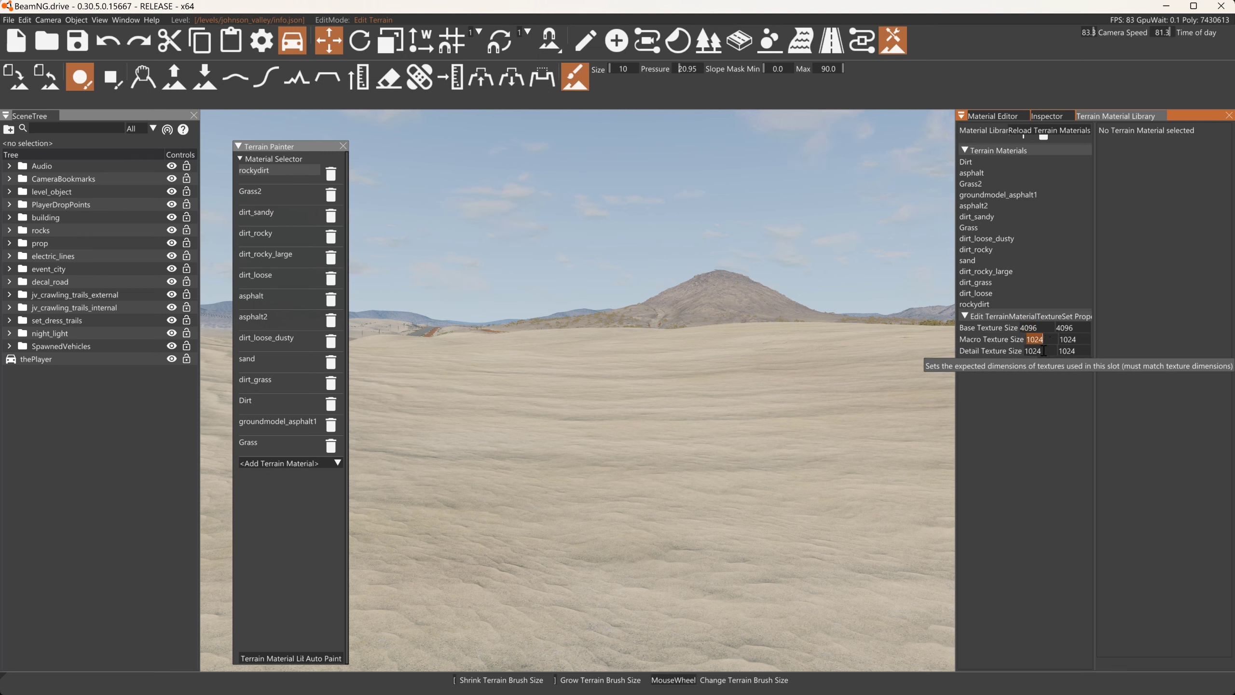
left_click(1049, 339)
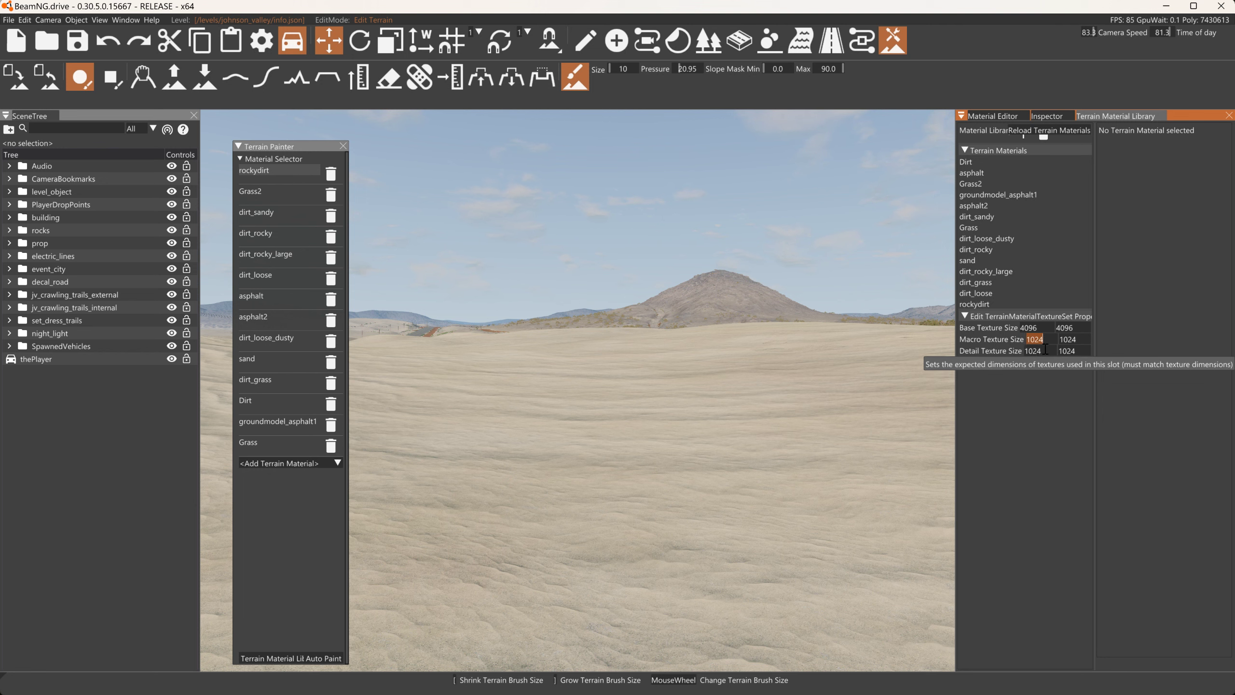
left_click(1045, 319)
left_click(1028, 319)
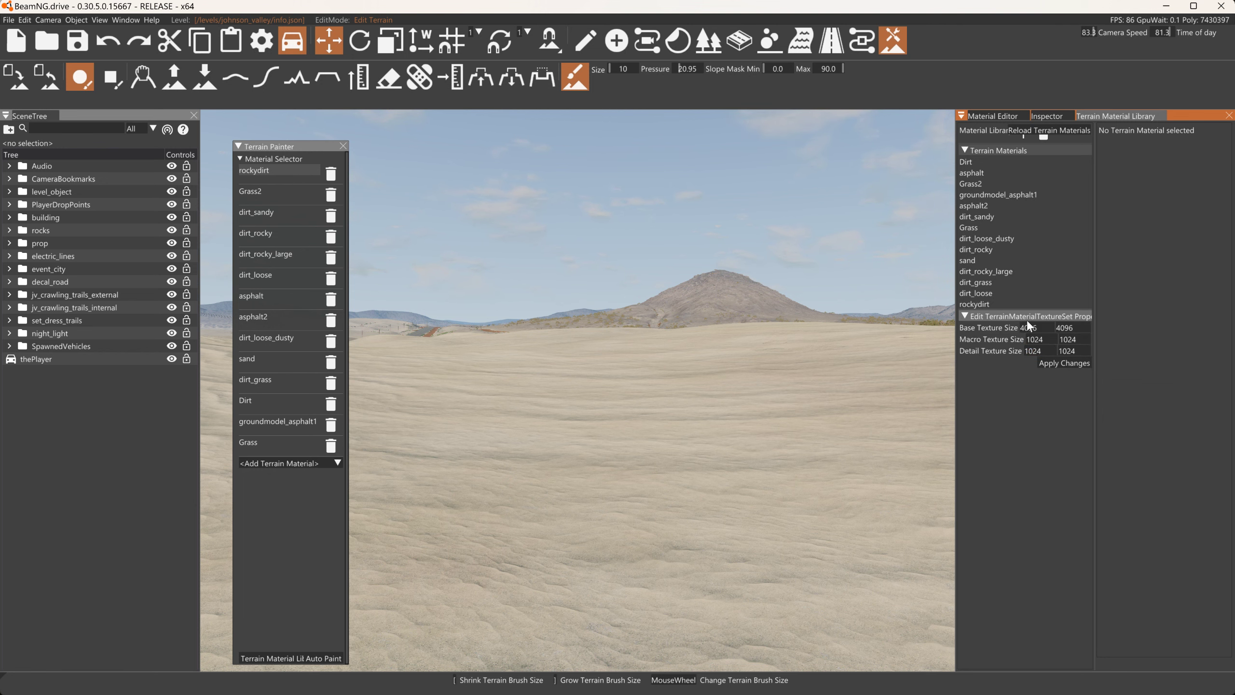
Create a new terrain material and name it Stones.
left_click(1024, 138)
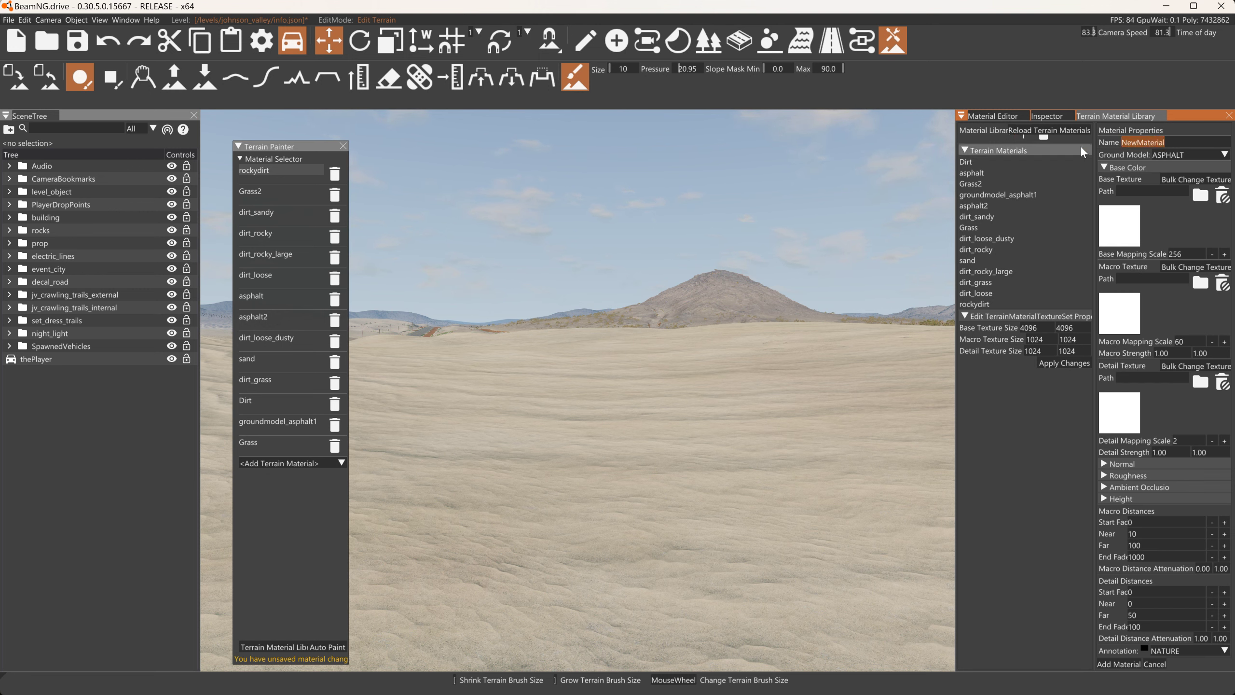
type("s")
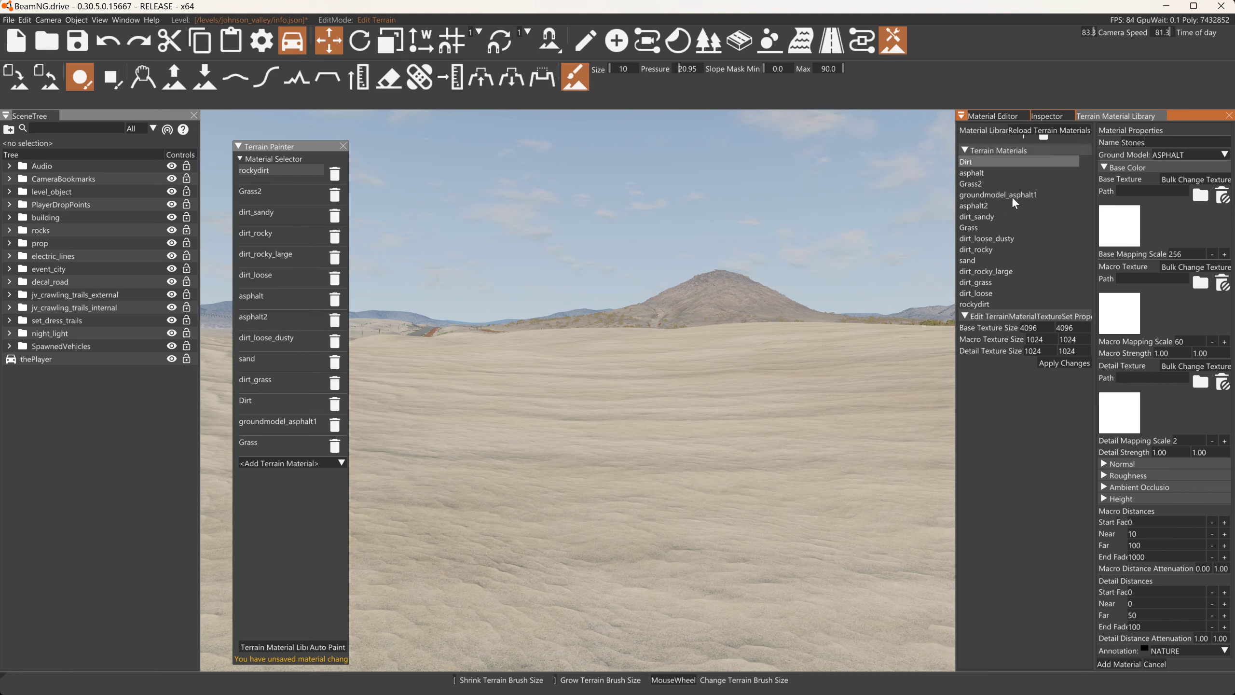
Set the ground model of the Stones material to ROCKS_LARGE.
left_click(1167, 155)
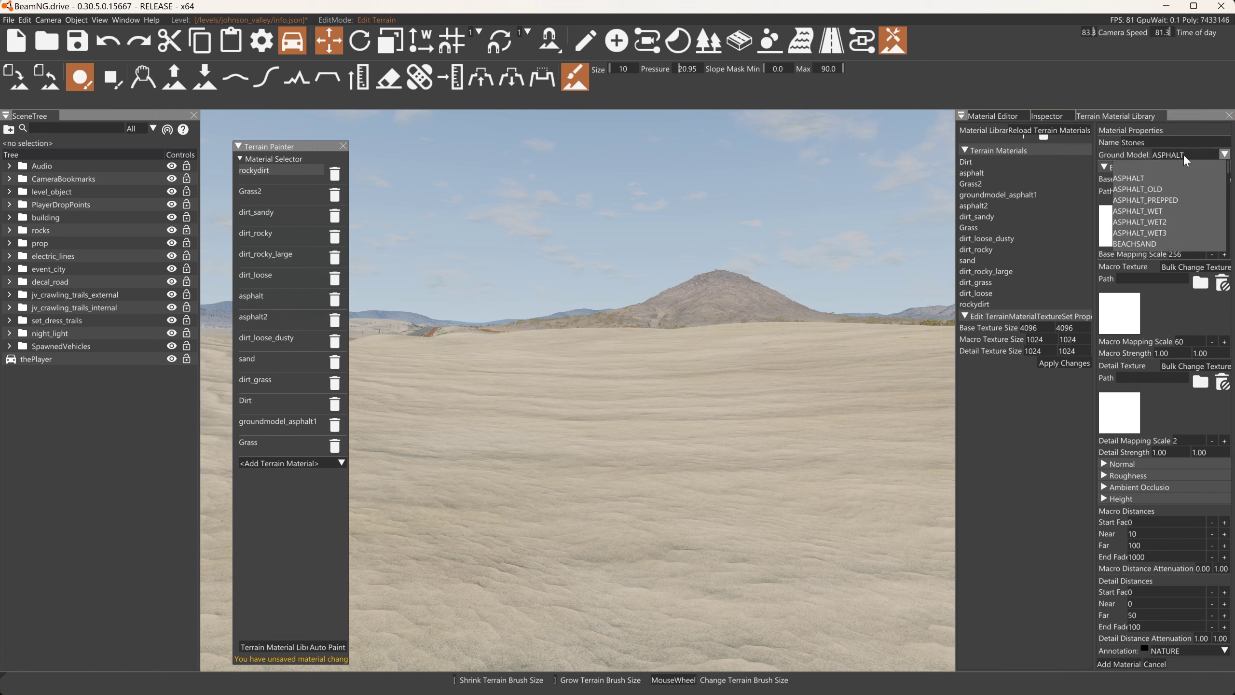
scroll(1189, 199, "down", 5)
scroll(1189, 198, "down", 2)
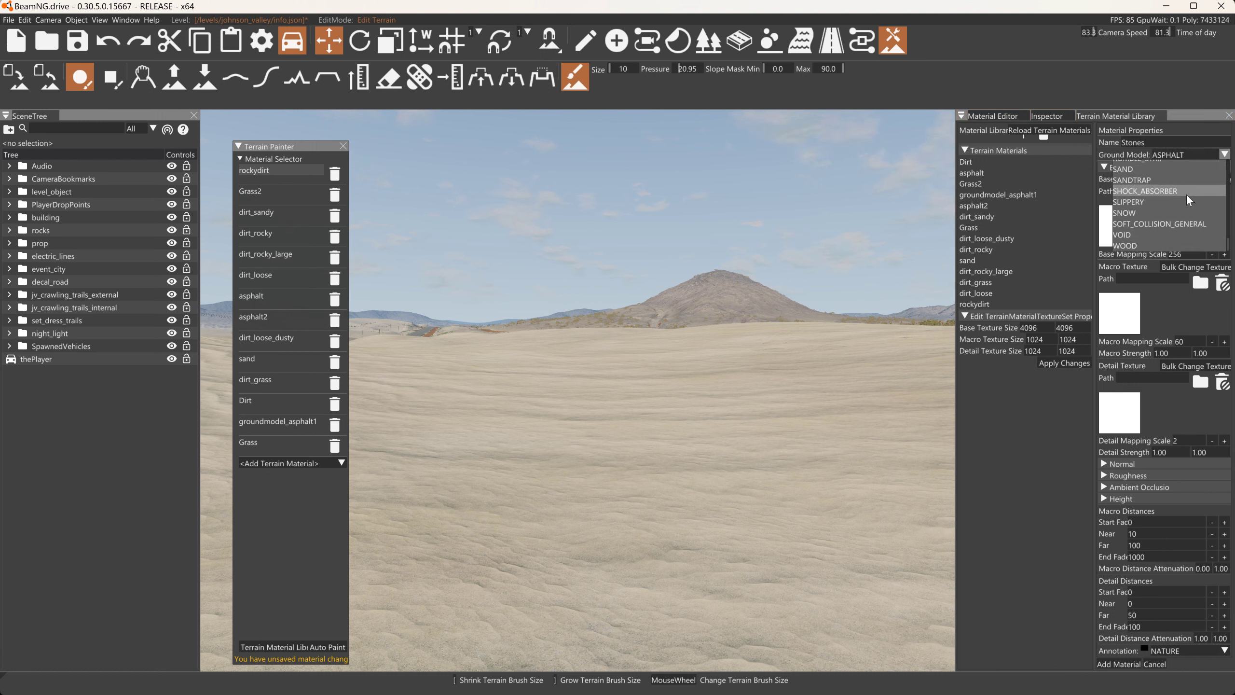
scroll(1188, 200, "up", 4)
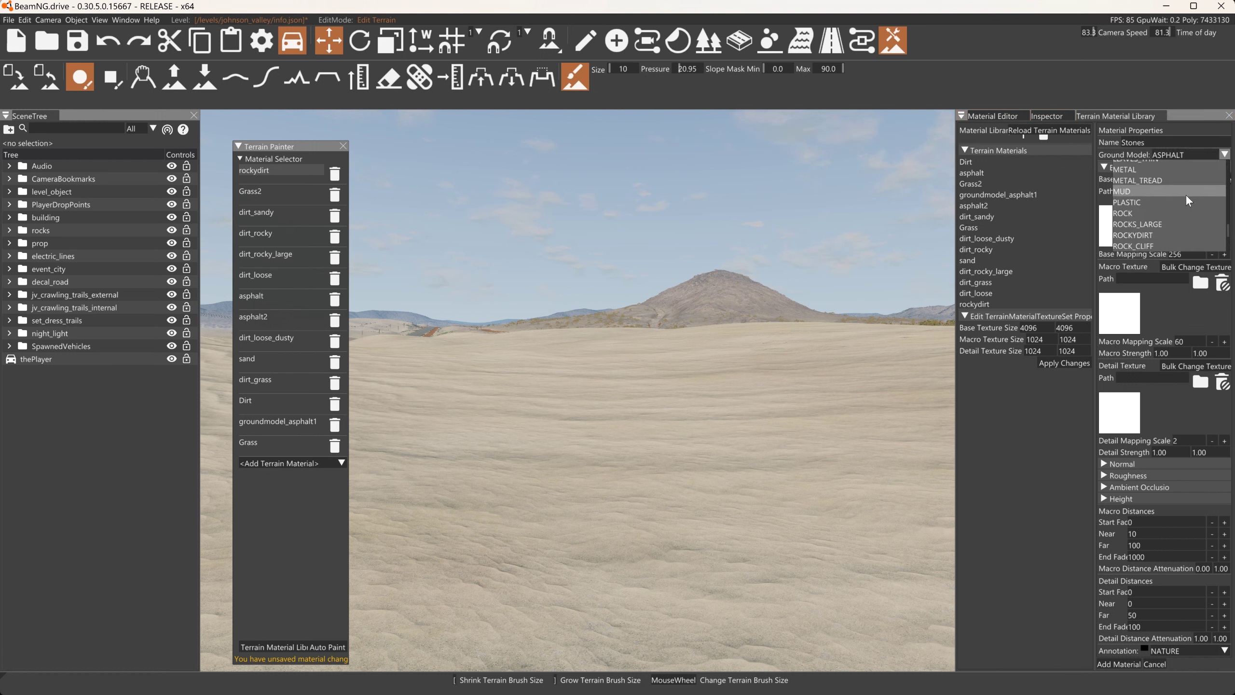
left_click(1164, 225)
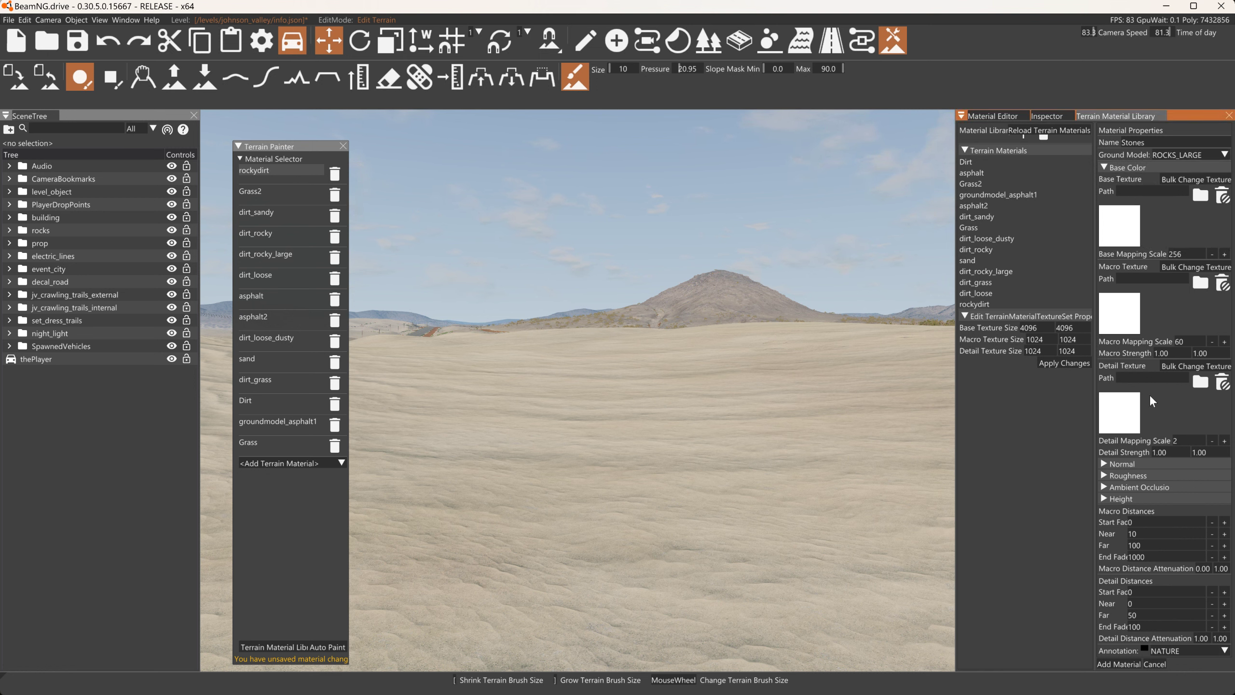
Set the ground model of the Stones material to ROCK_CLIFF and add the material to the library.
left_click(1186, 155)
scroll(1174, 231, "down", 8)
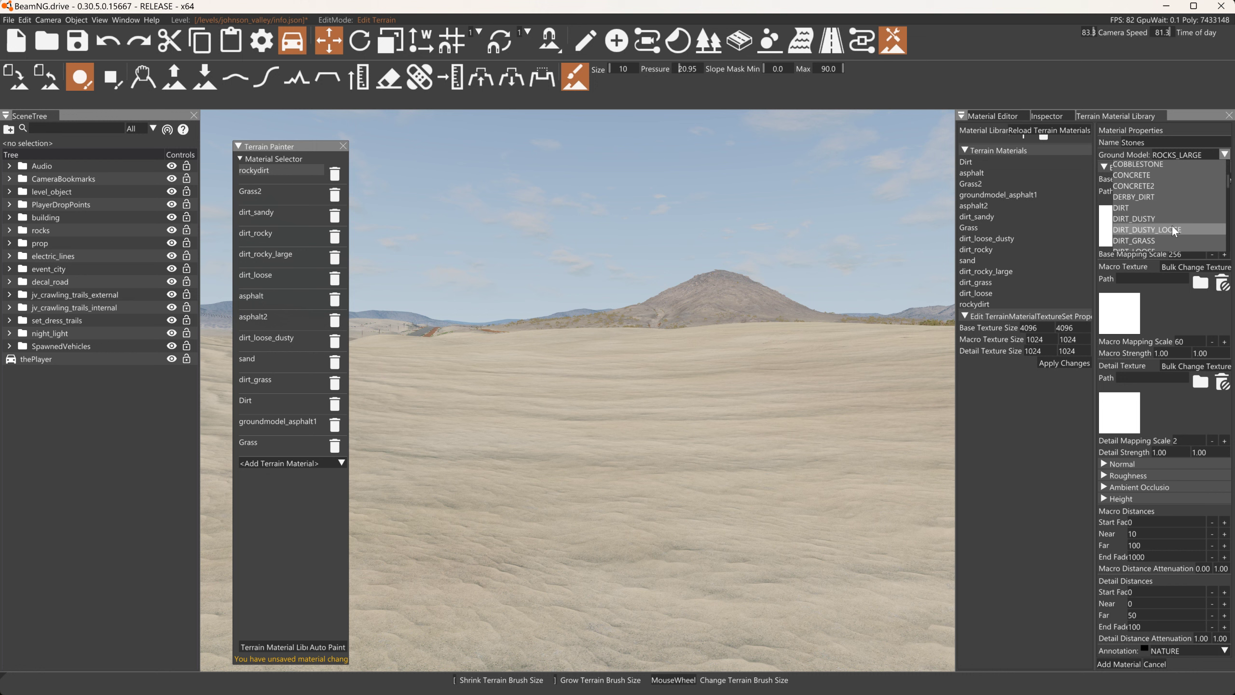
scroll(1173, 231, "down", 5)
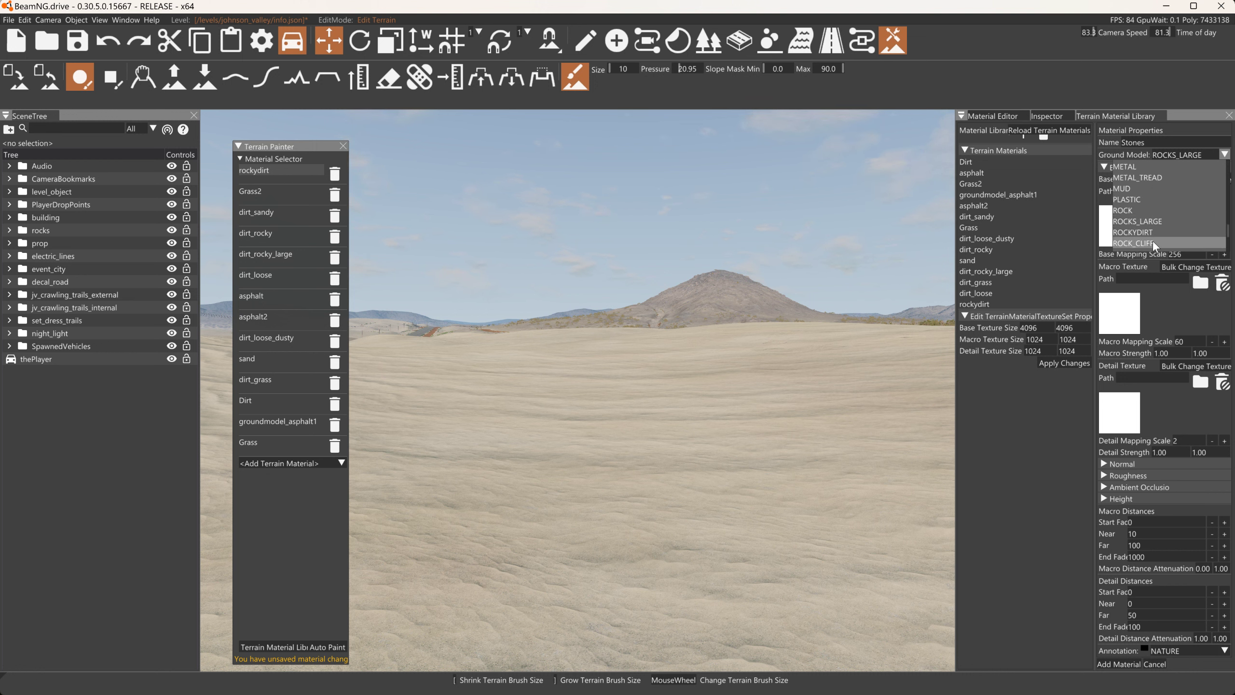
left_click(1138, 242)
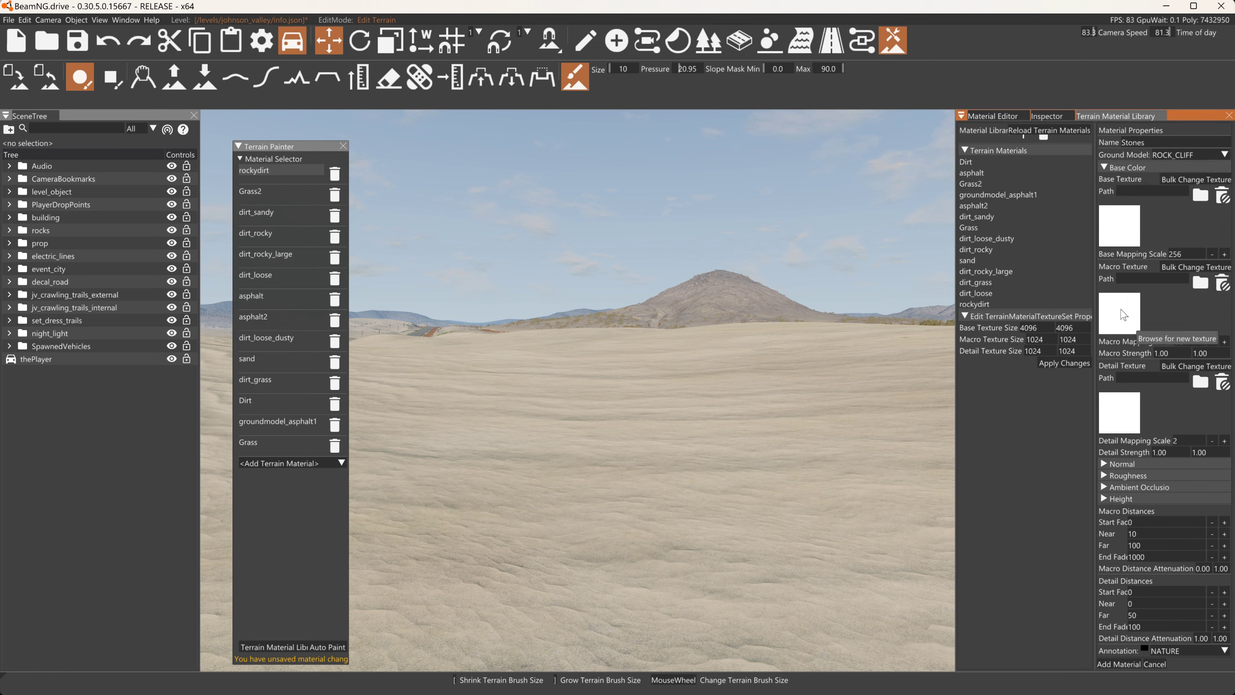
left_click(1118, 664)
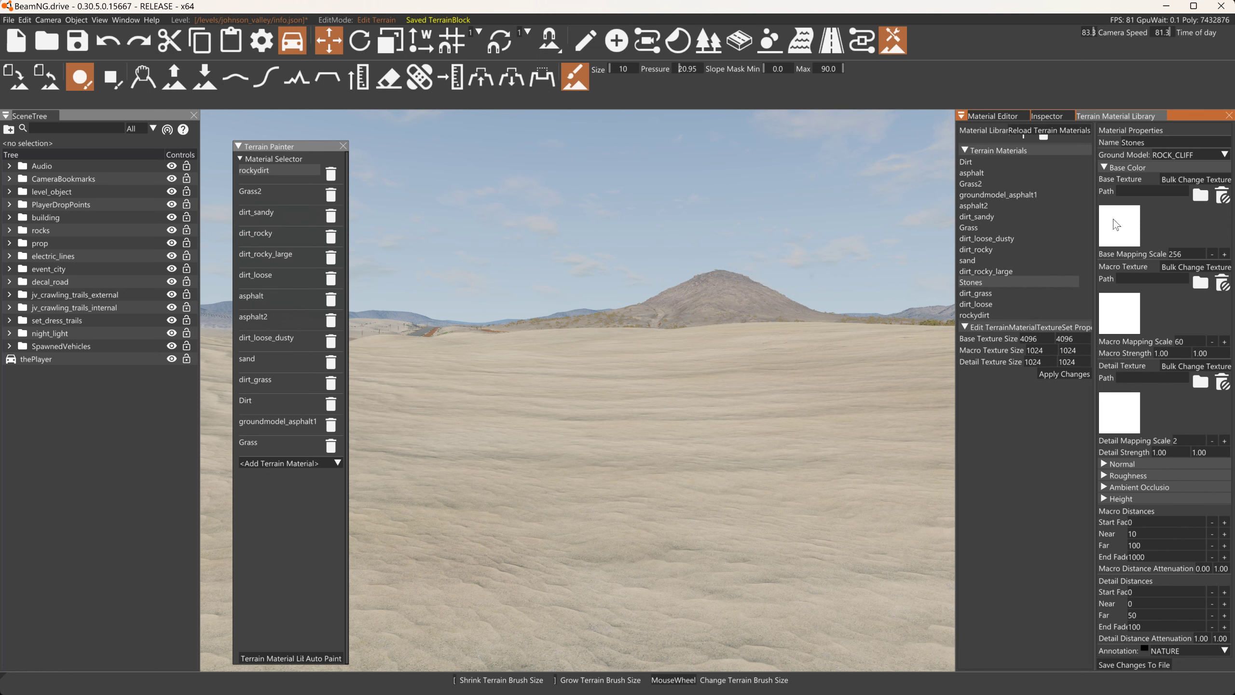
Assign base.jpg from /levels/johnson_valley/Terrain_PAints/Stones/ as the Base Color base texture of Stones and save the changes to file.
left_click(1105, 231)
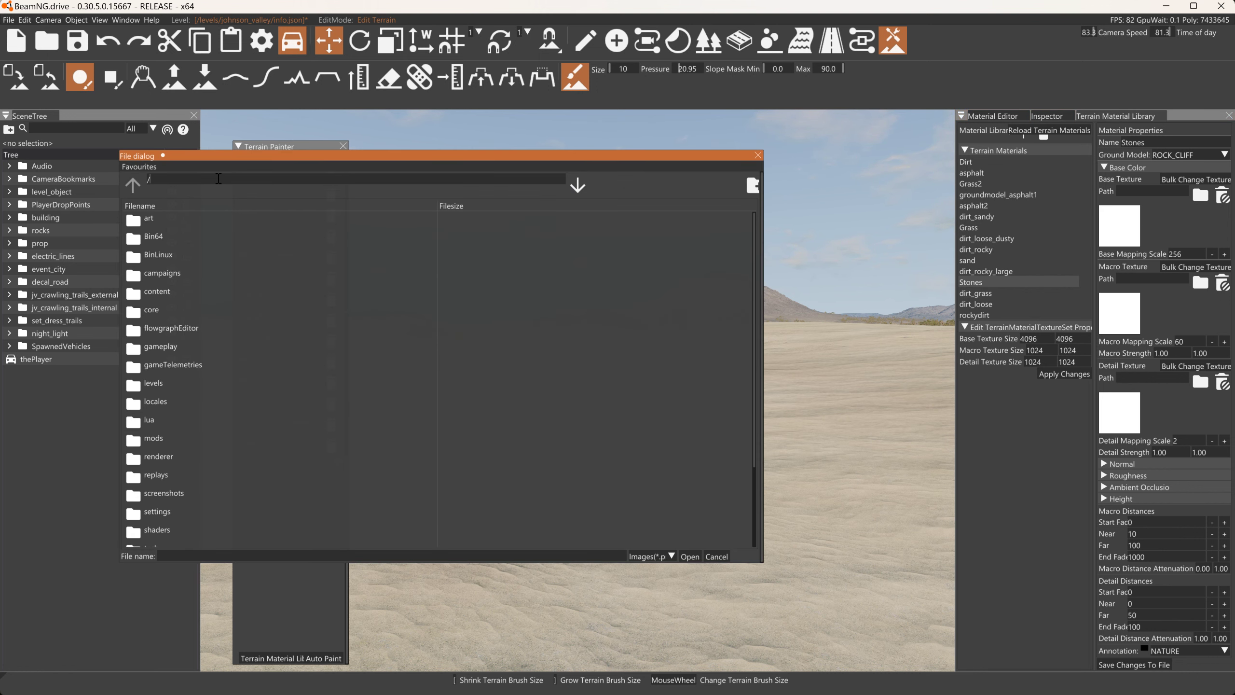
double_click(155, 384)
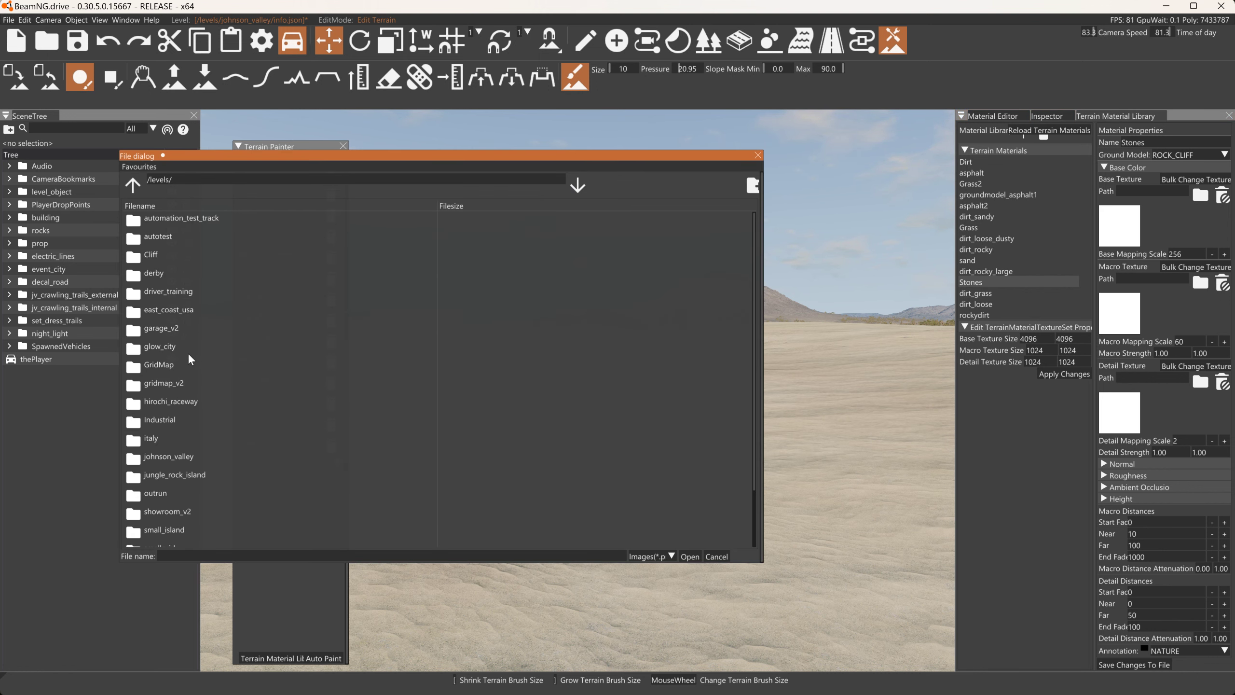
double_click(180, 463)
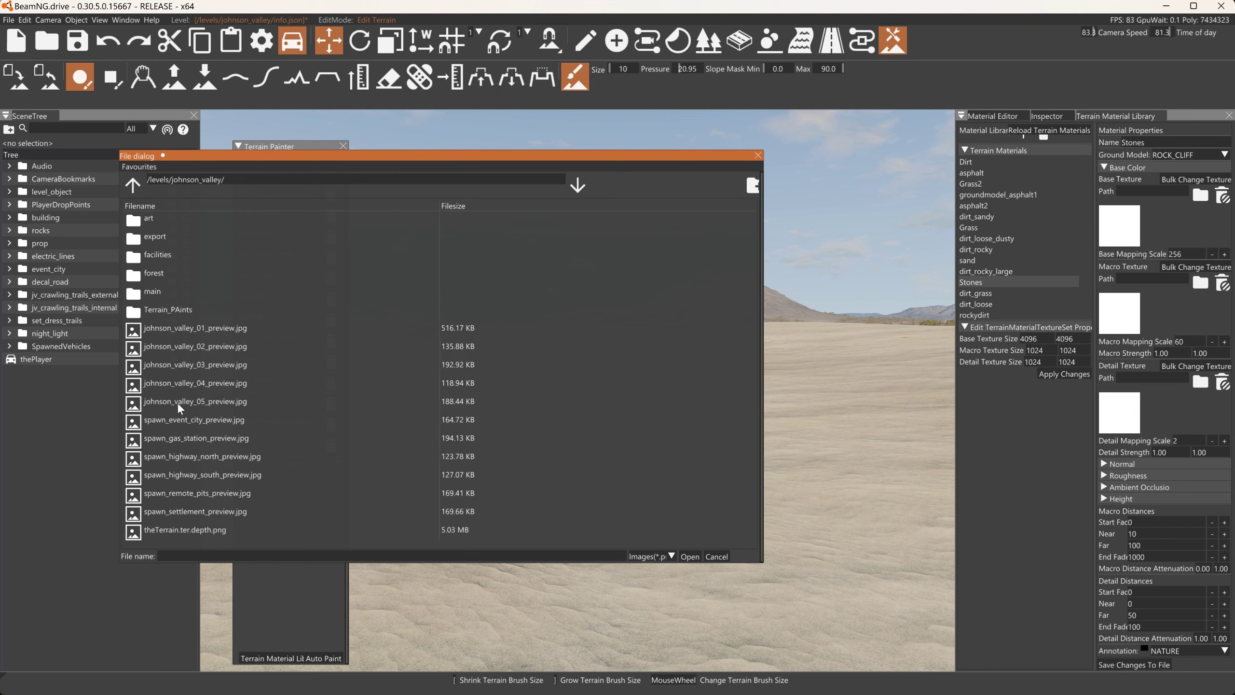
double_click(176, 311)
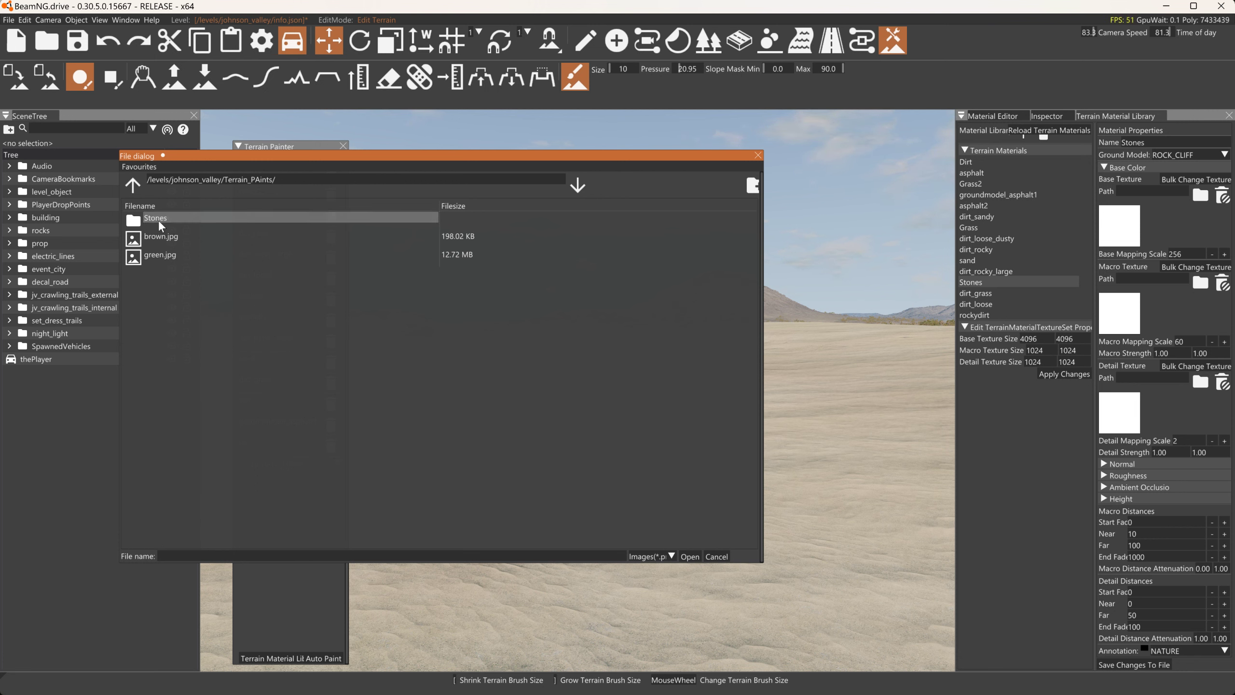
double_click(156, 219)
left_click(158, 219)
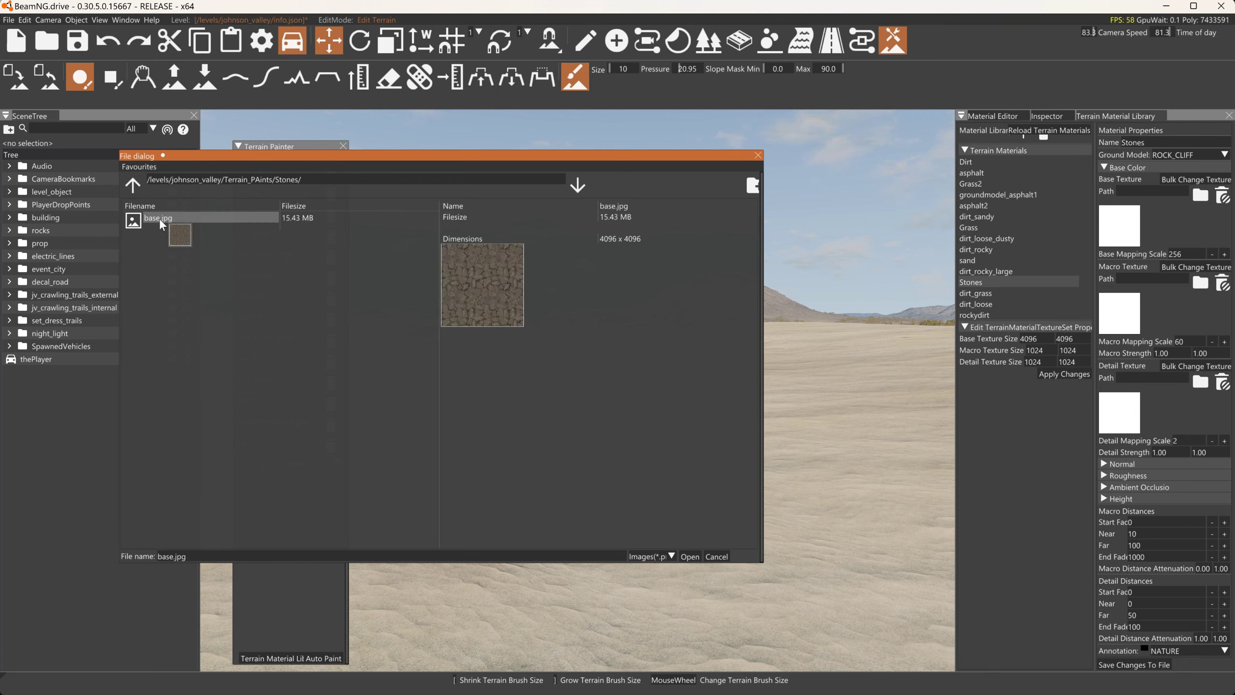
left_click(689, 556)
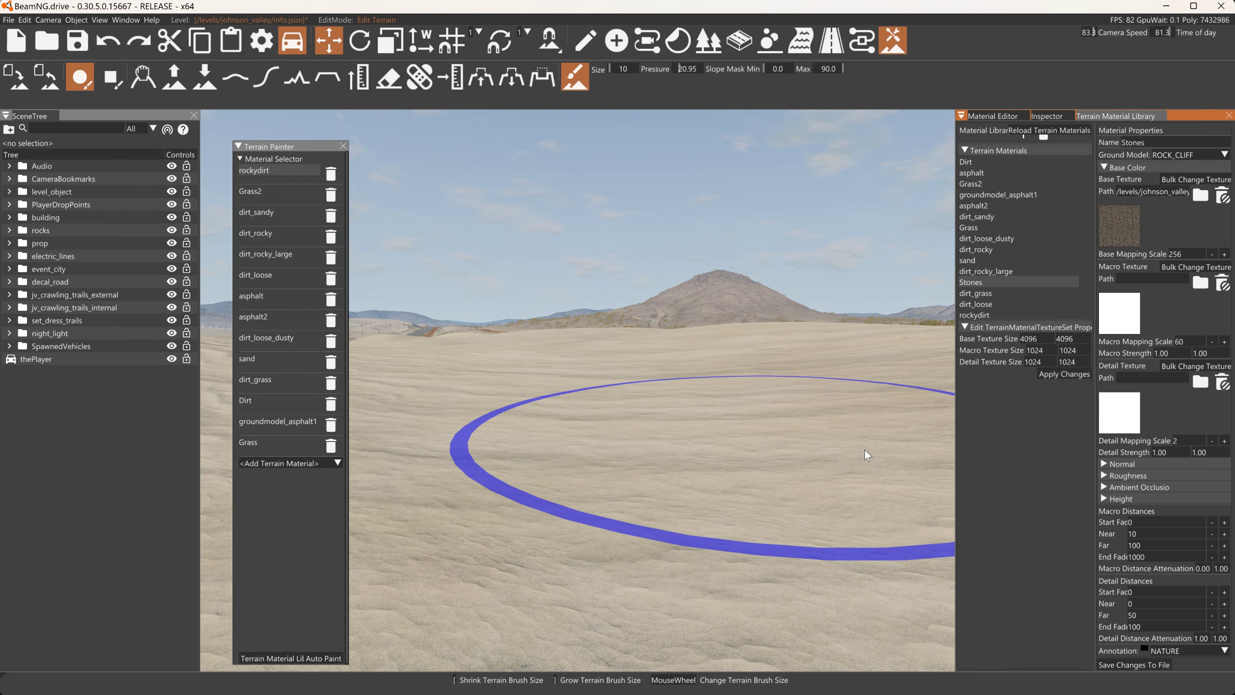
left_click(1133, 667)
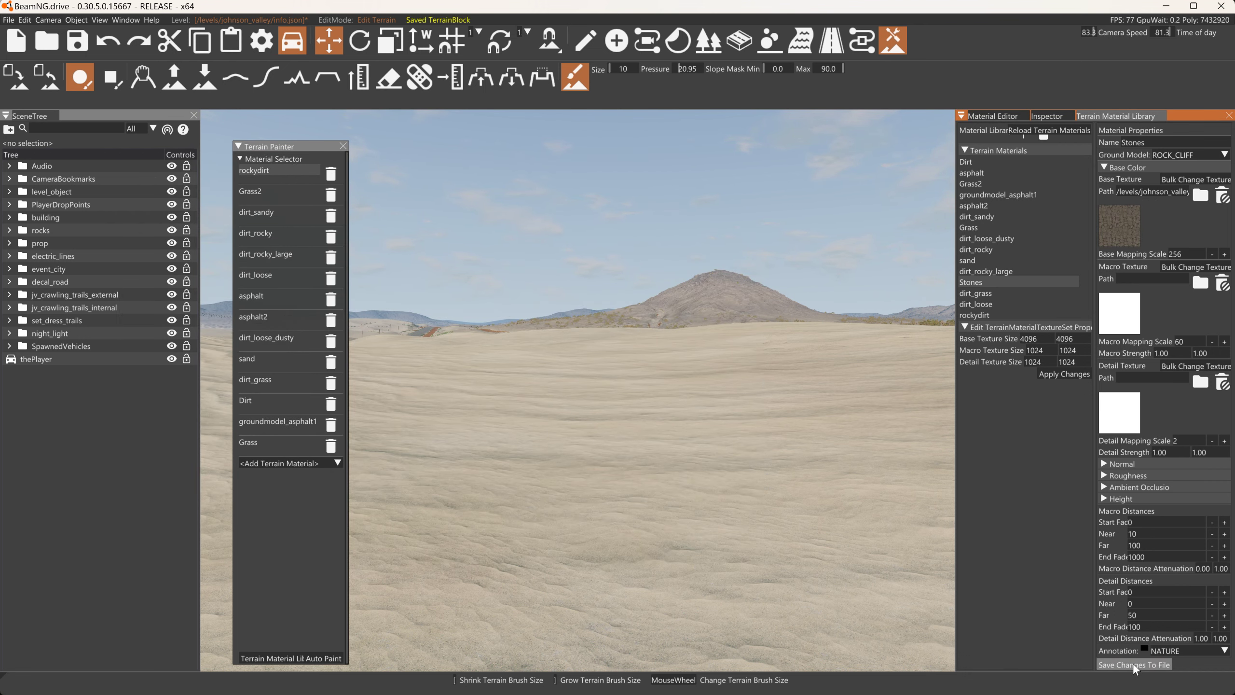
Add Stones to the Terrain Painter's materials and paint a large patch of it on the sand ahead.
left_click(271, 465)
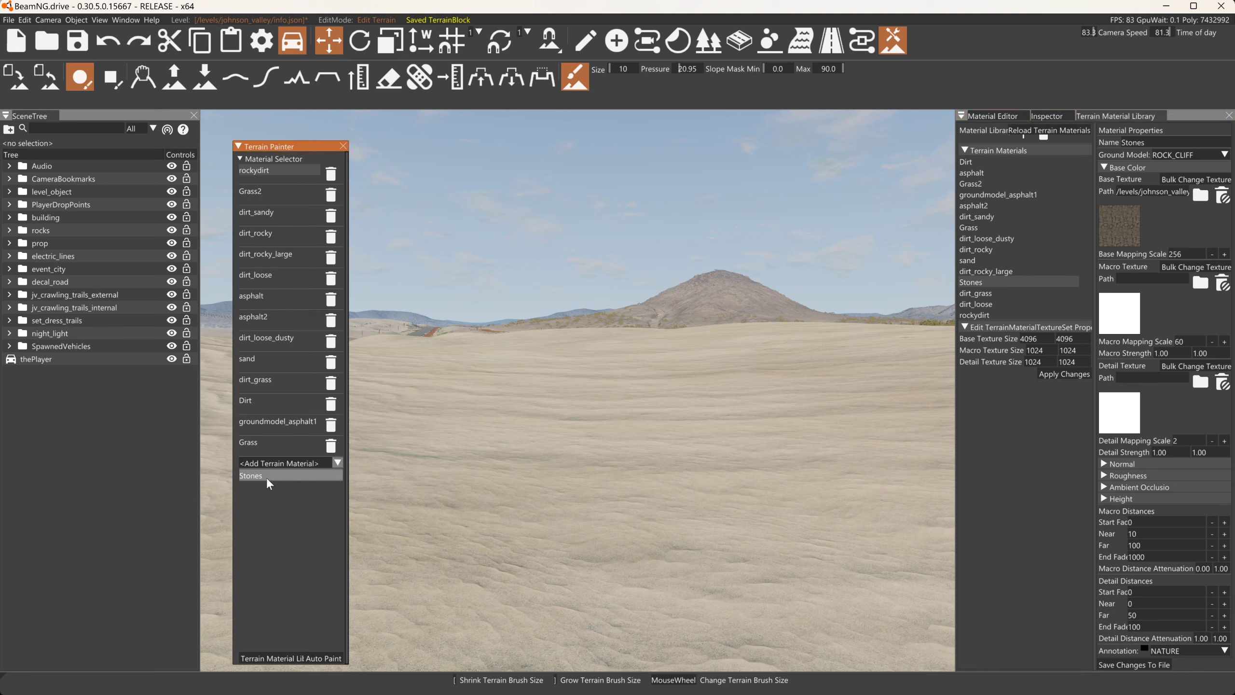
left_click(267, 477)
left_click_drag(510, 471, 614, 463)
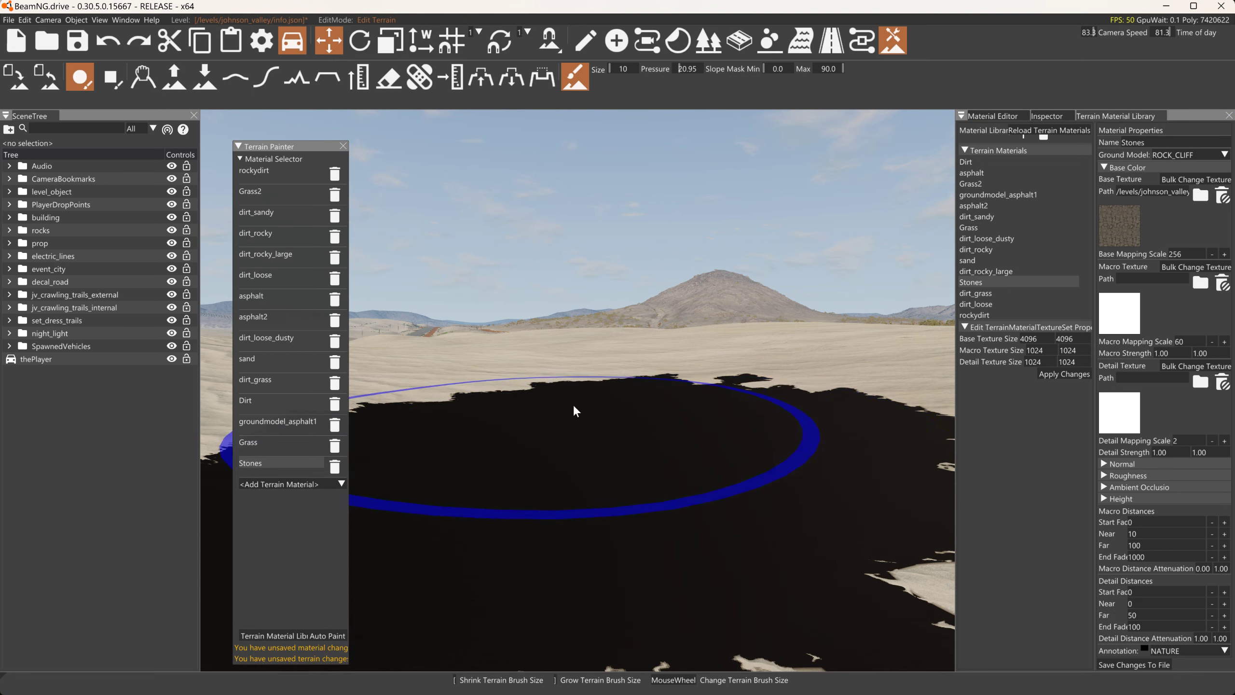
Assign base.jpg from /levels/johnson_valley/Terrain_PAints/Stones/ as the Ambient Occlusion base texture of Stones and save the changes to file.
left_click(1105, 168)
left_click(1105, 203)
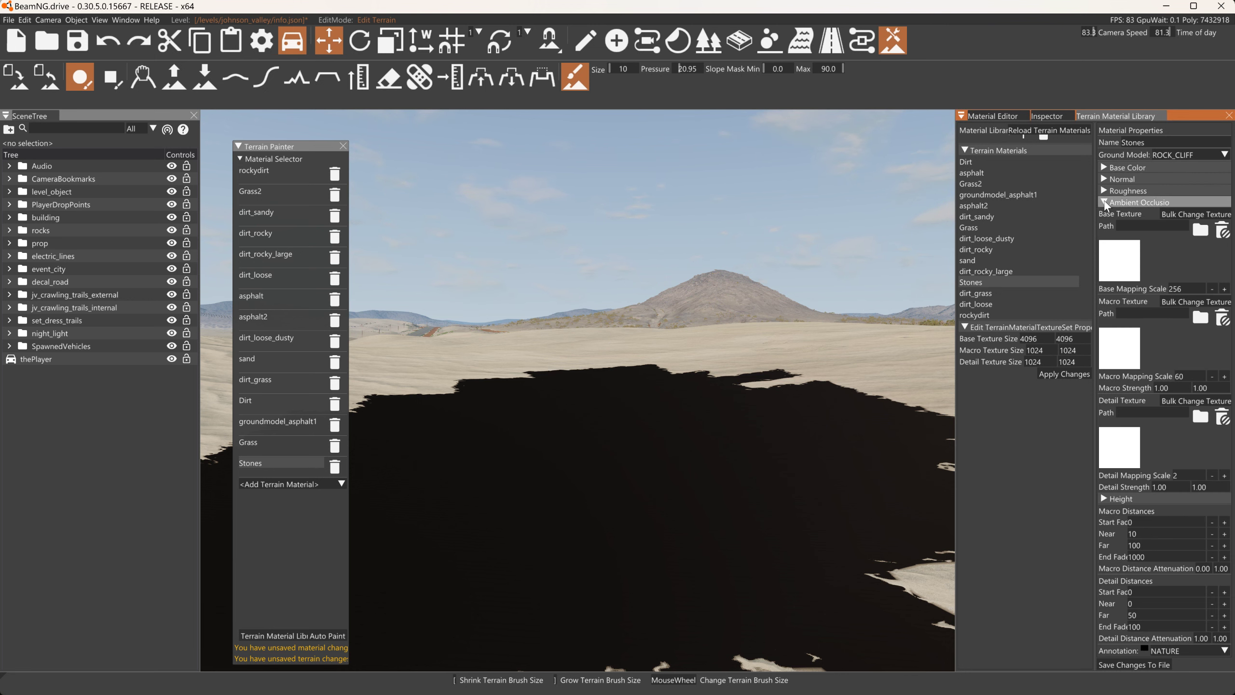
left_click(1112, 276)
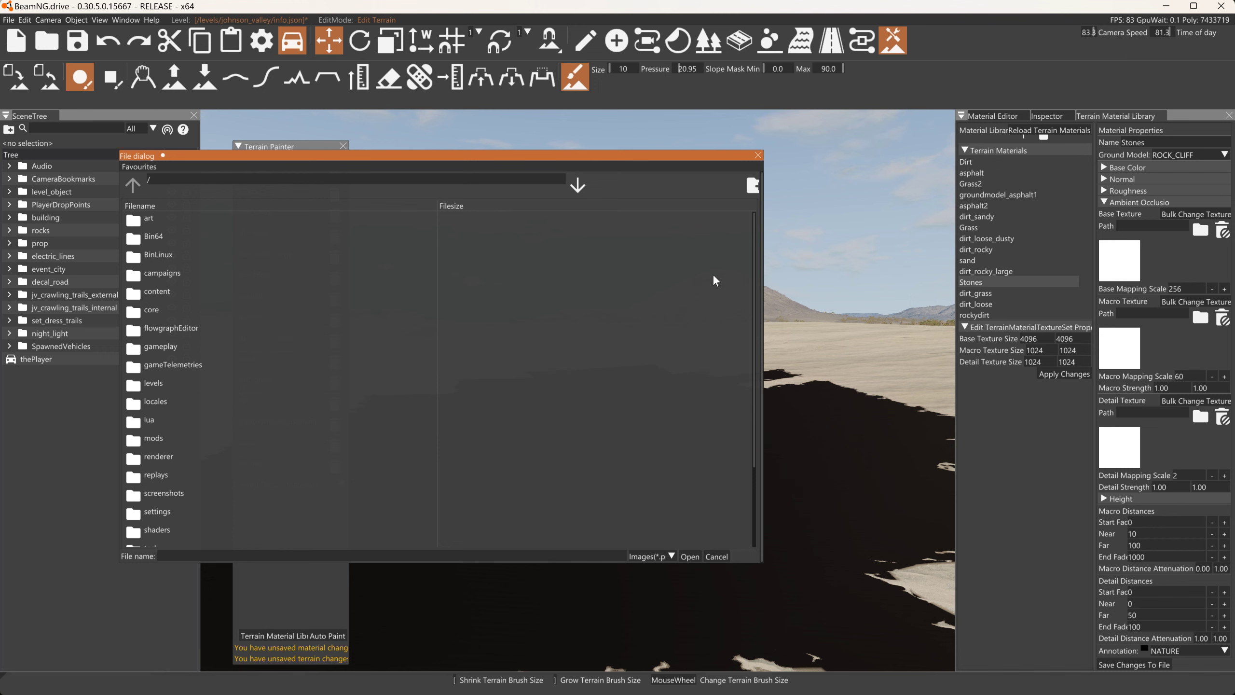
double_click(197, 385)
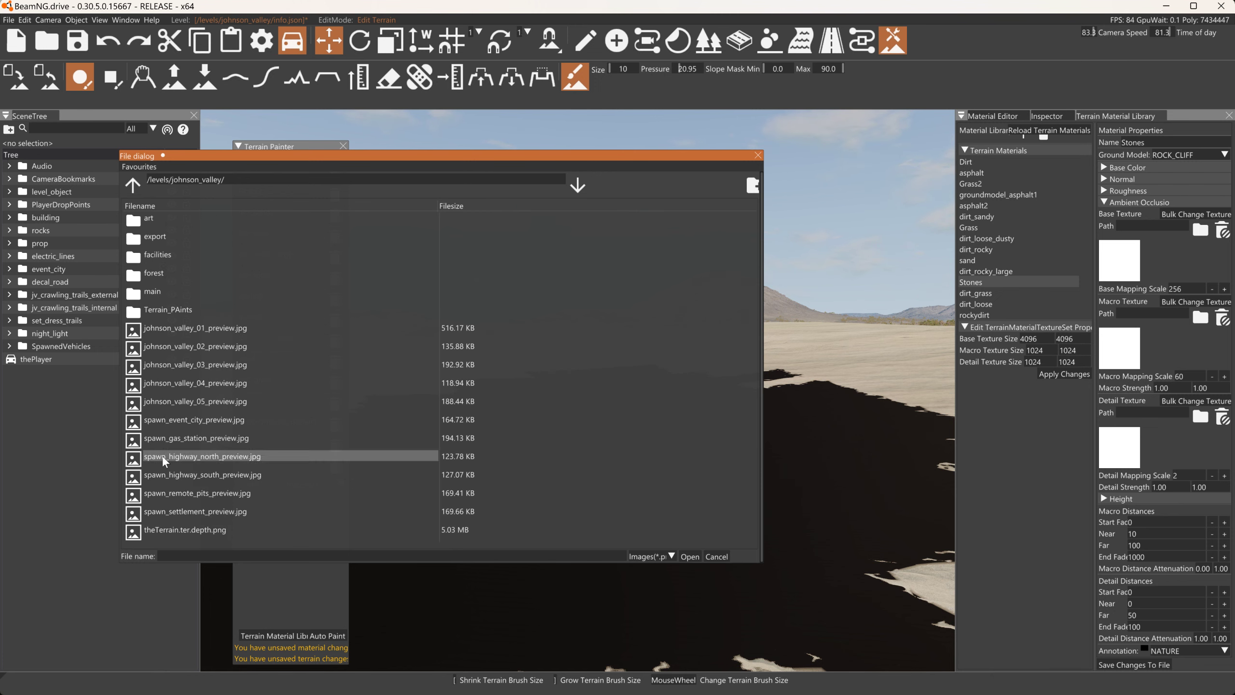
double_click(148, 218)
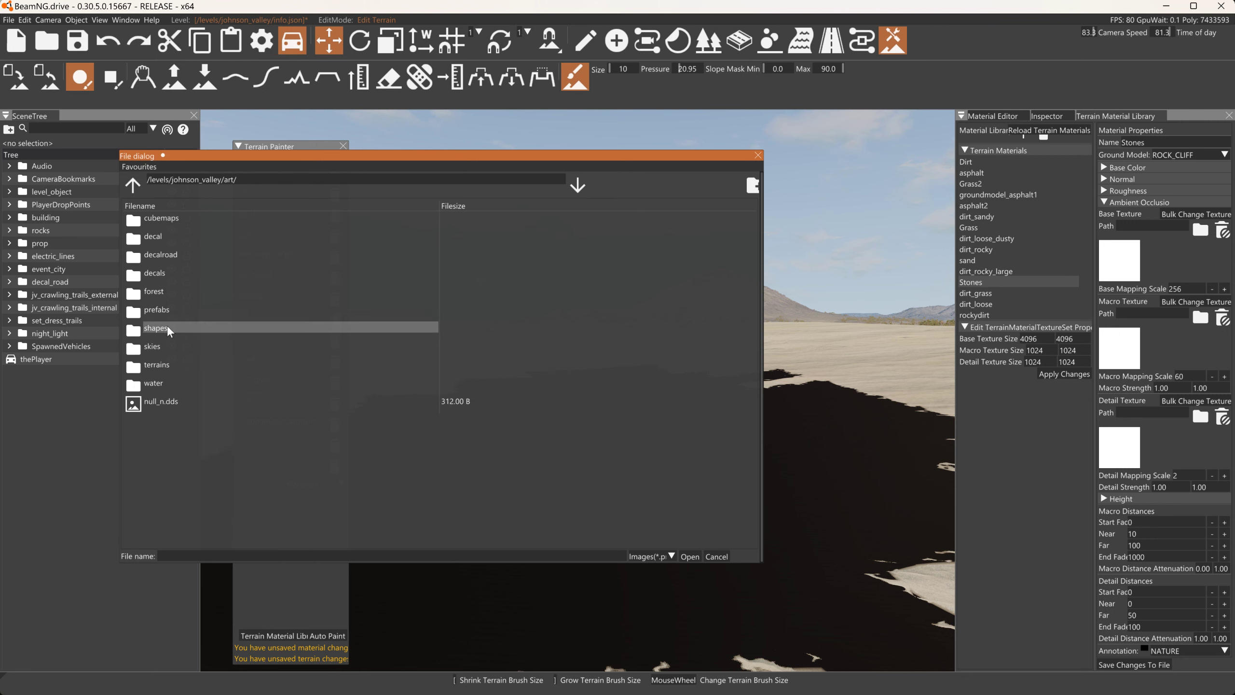
double_click(158, 368)
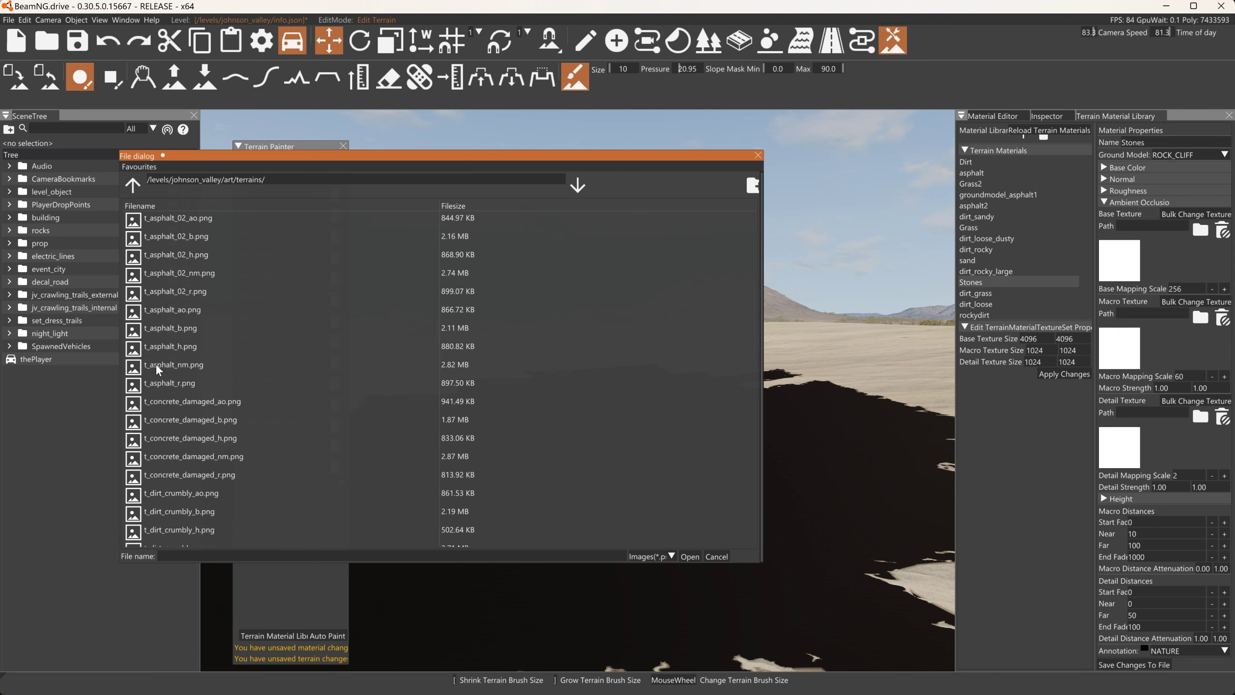
left_click(132, 184)
left_click(132, 185)
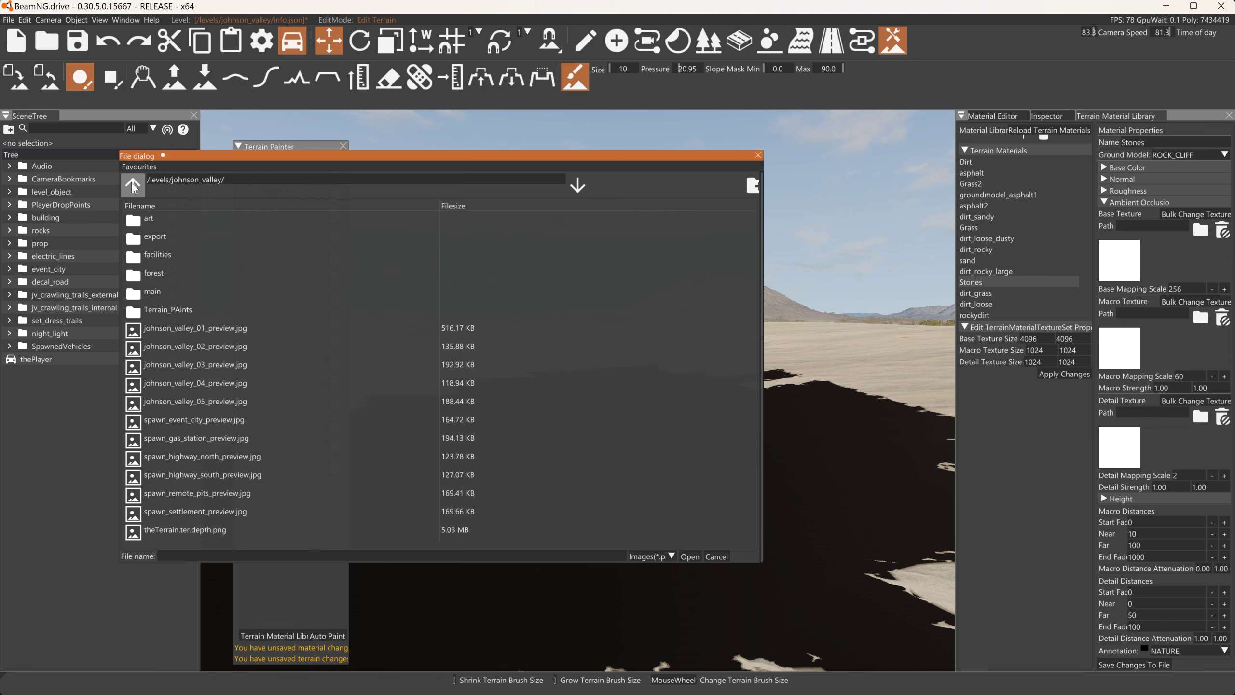
double_click(155, 310)
double_click(152, 254)
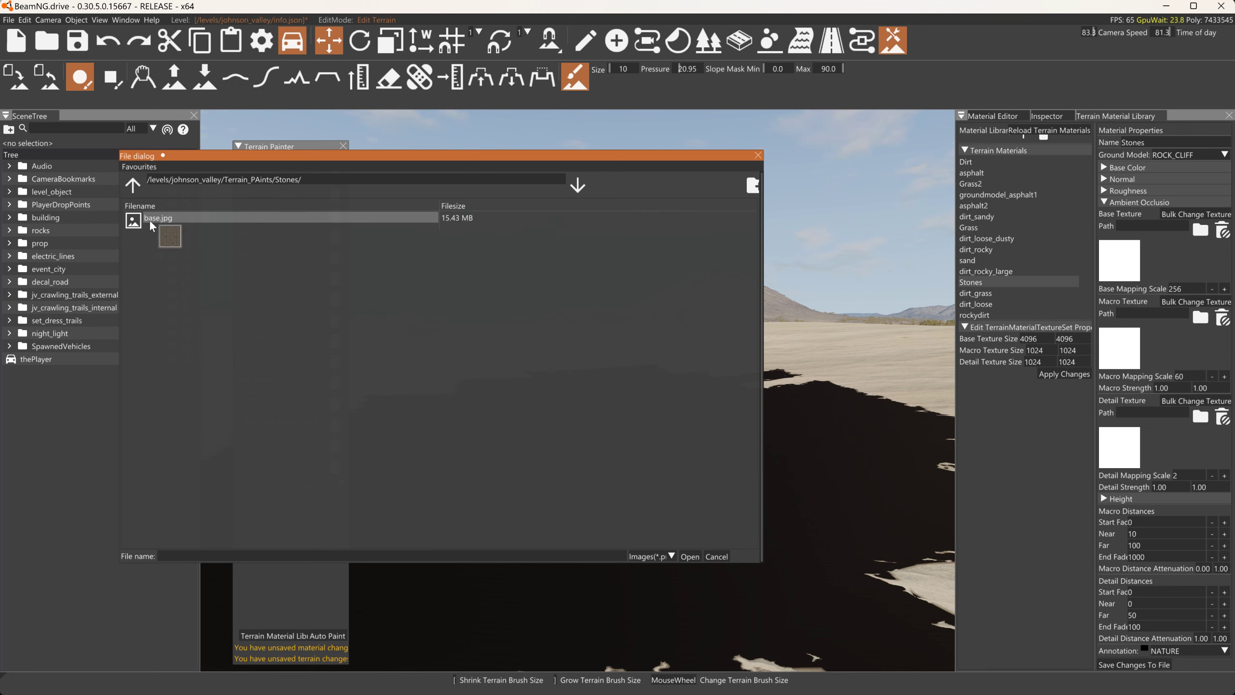
double_click(159, 218)
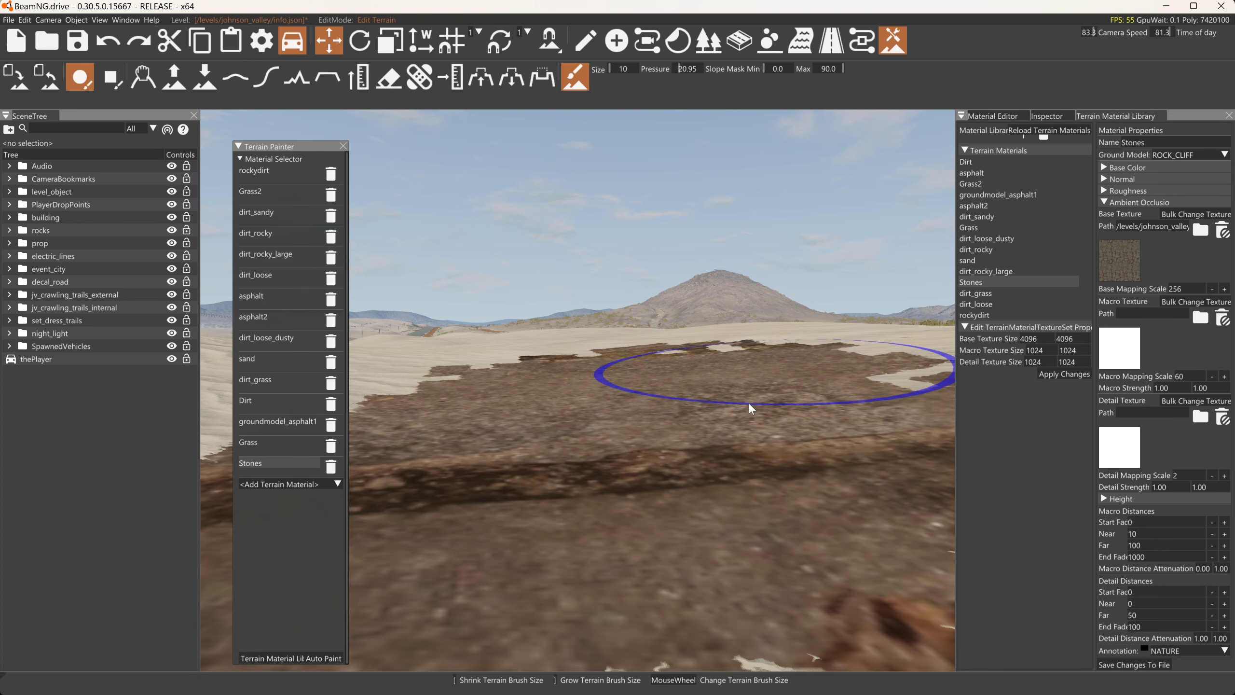
Paint more Stones, enlarging the terrain brush to 21 with pressure 100 to cover a broad sandy area beside the highway near the dirt trail junction.
mouse_move(690, 382)
left_mouse_down()
mouse_move(511, 384)
mouse_move(479, 408)
left_mouse_up()
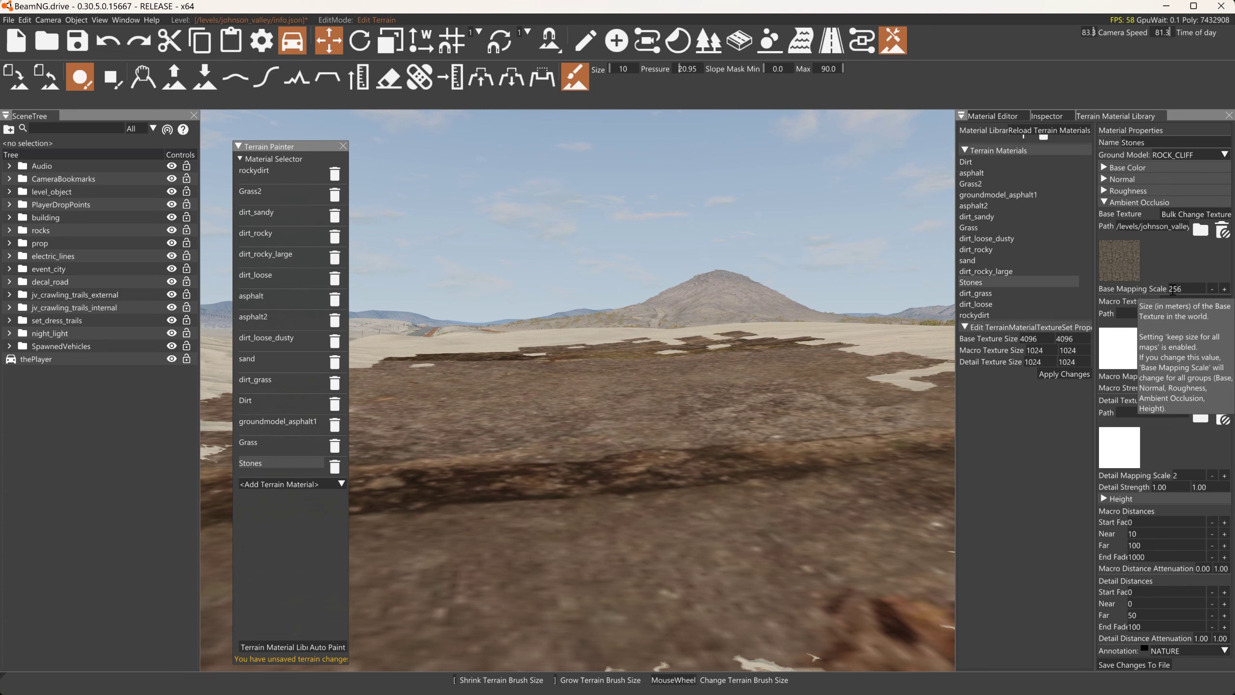
right_click_drag(632, 195, 632, 253)
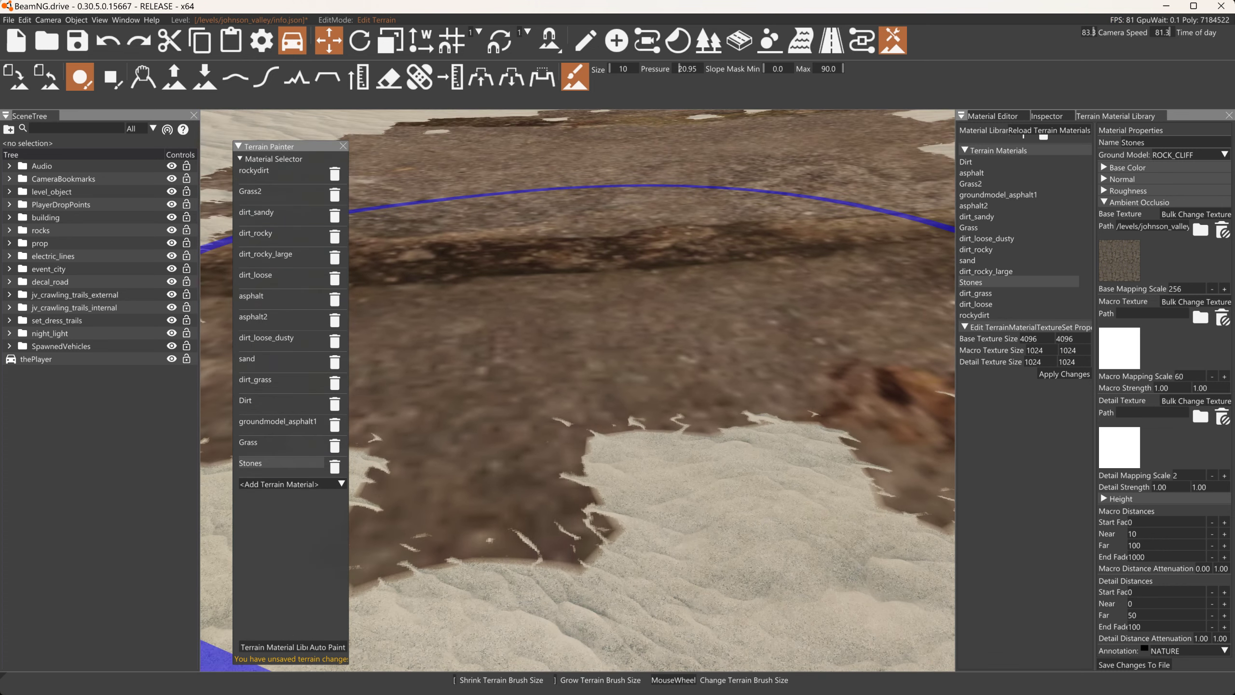
key("s")
scroll(670, 292, "up", 7)
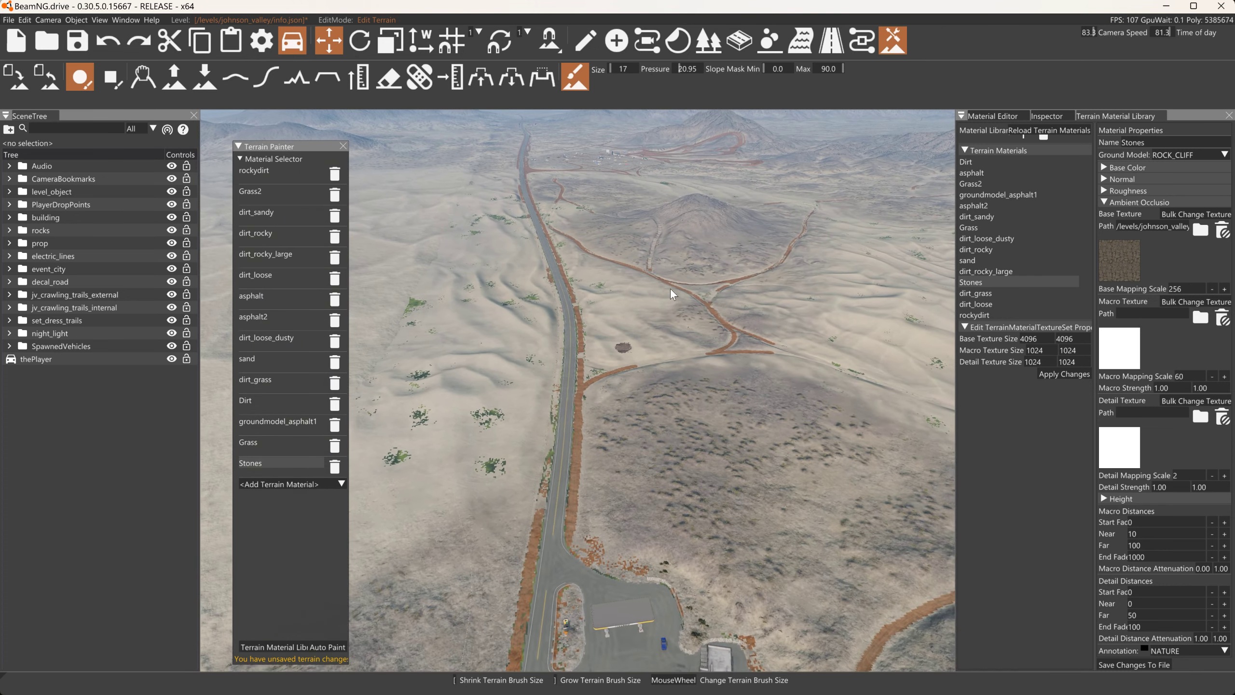
scroll(670, 289, "up", 4)
left_click_drag(684, 71, 711, 71)
mouse_move(660, 336)
left_mouse_down()
mouse_move(673, 343)
mouse_move(668, 312)
left_mouse_up()
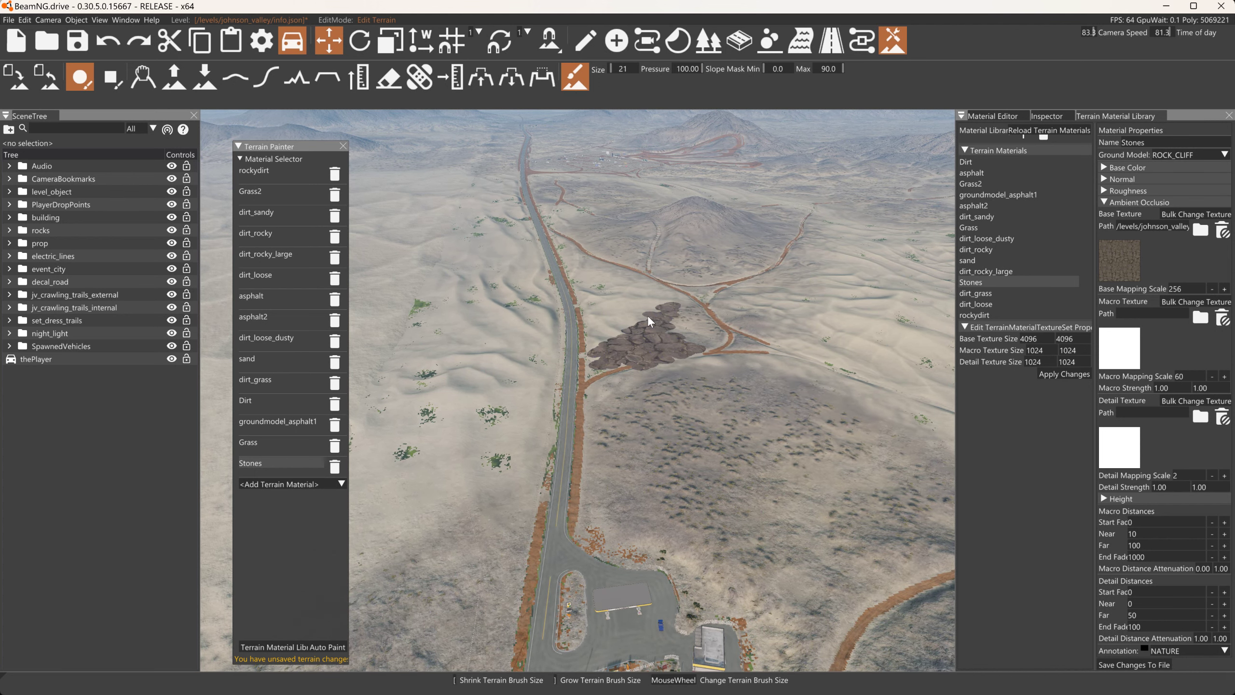
Examine the painted Stones area from close above the ground to judge the size of the texture.
key("w")
right_click_drag(648, 317, 700, 358)
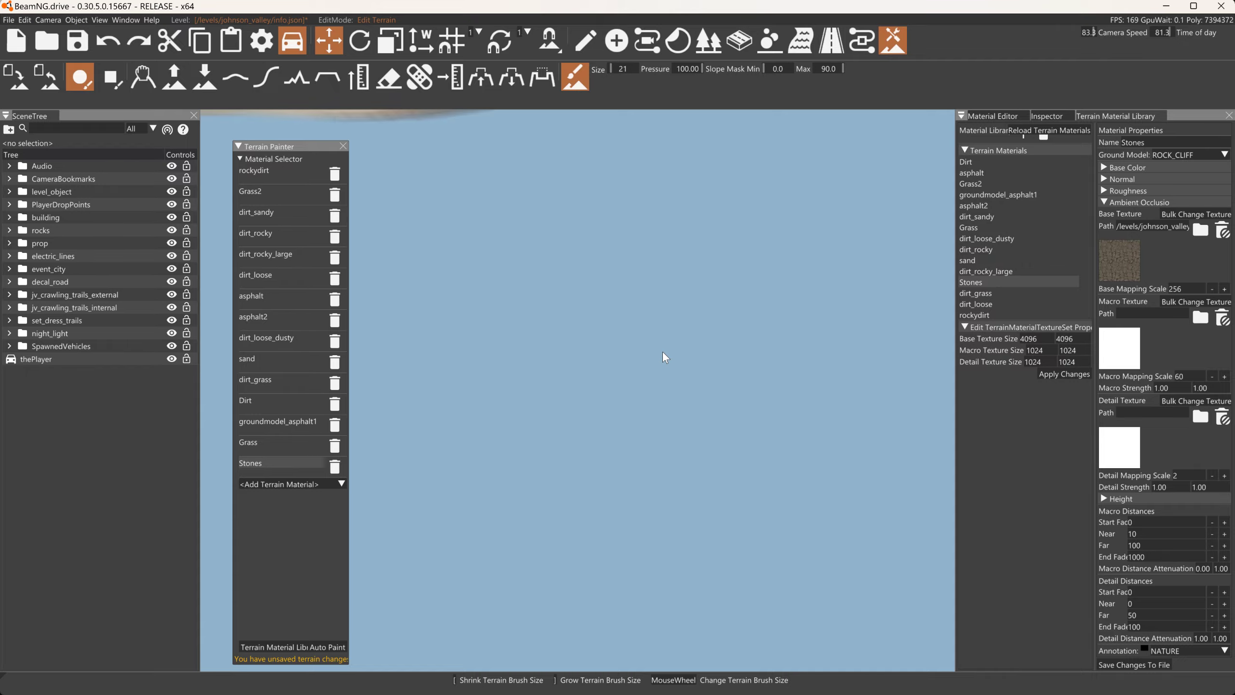
key("s")
key("w")
right_click_drag(584, 301, 569, 275)
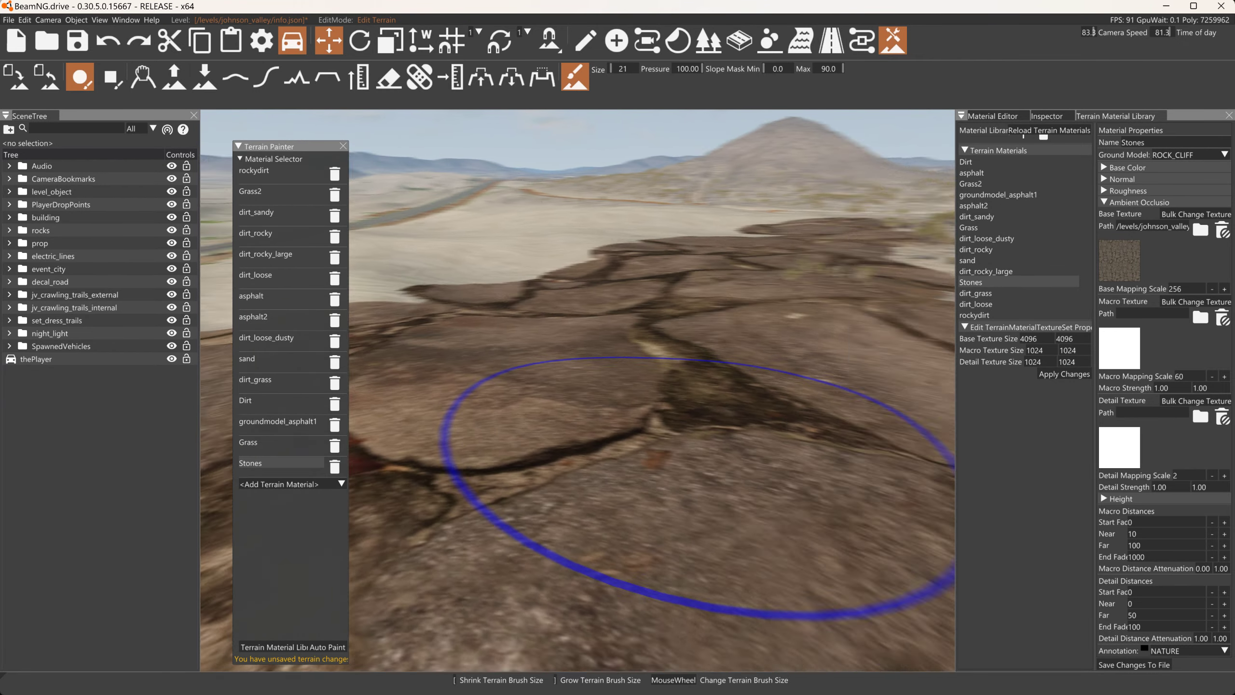
key("w")
mouse_move(681, 427)
right_mouse_down()
mouse_move(520, 399)
mouse_move(680, 372)
mouse_move(676, 353)
mouse_move(603, 414)
mouse_move(573, 406)
right_mouse_up()
key("w")
key("s")
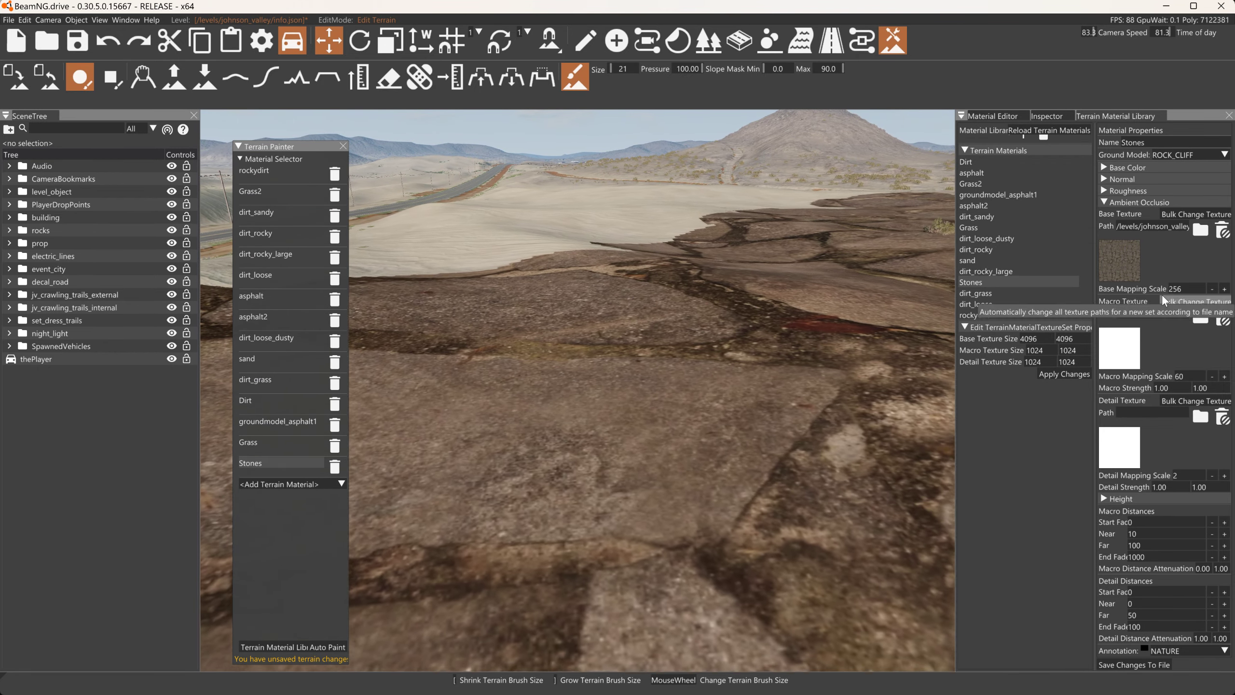
Set the base mapping scale of Stones to 16 and save the changes to file.
double_click(1178, 288)
type("16")
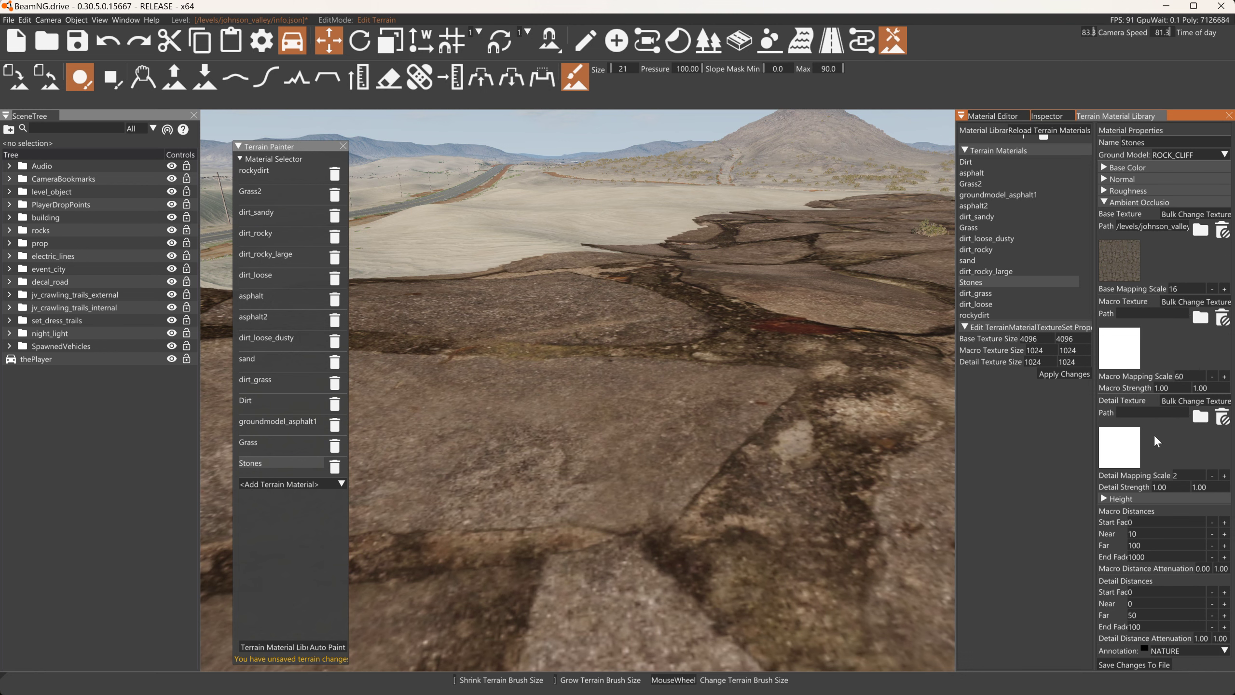
left_click(1134, 664)
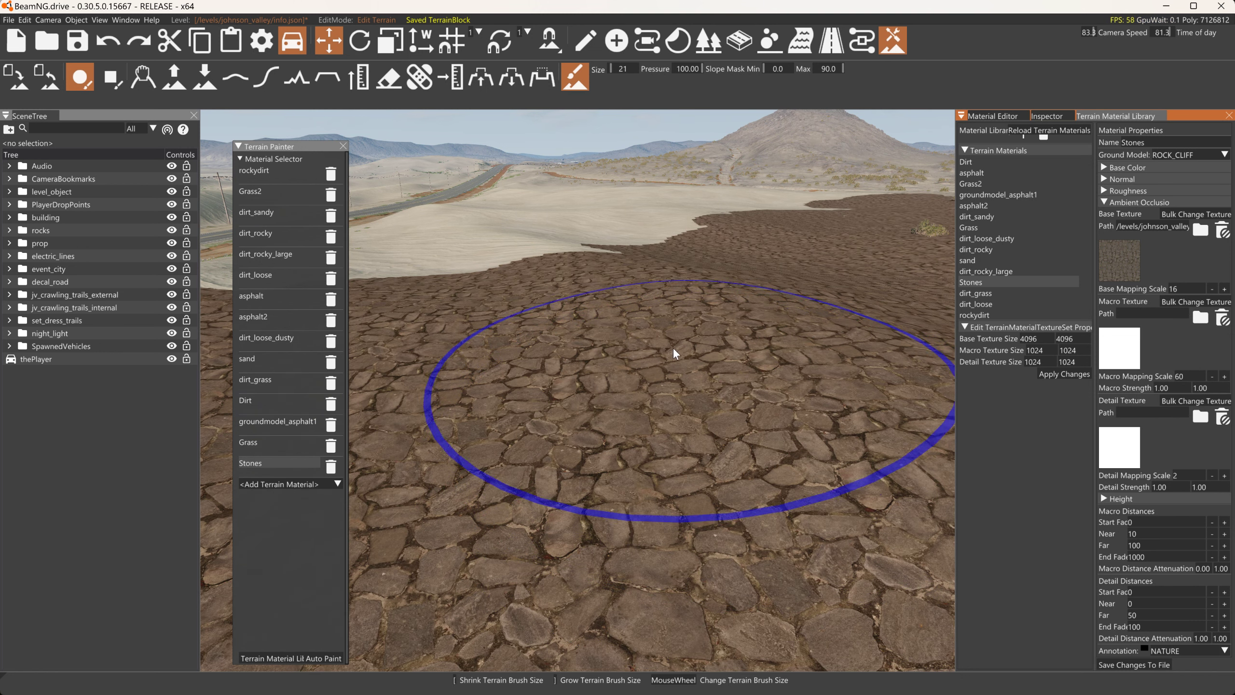
Set the base mapping scale of Stones to 8 and save the changes to file.
right_click_drag(675, 354, 629, 314)
double_click(1187, 291)
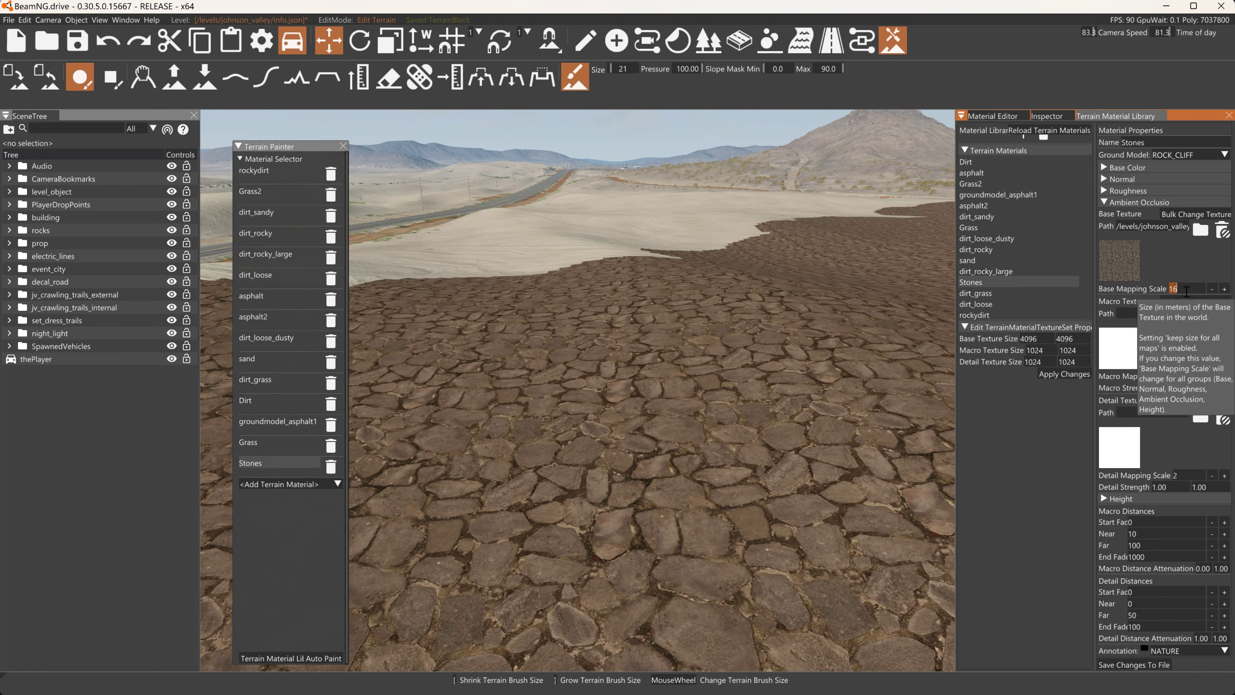
type("8")
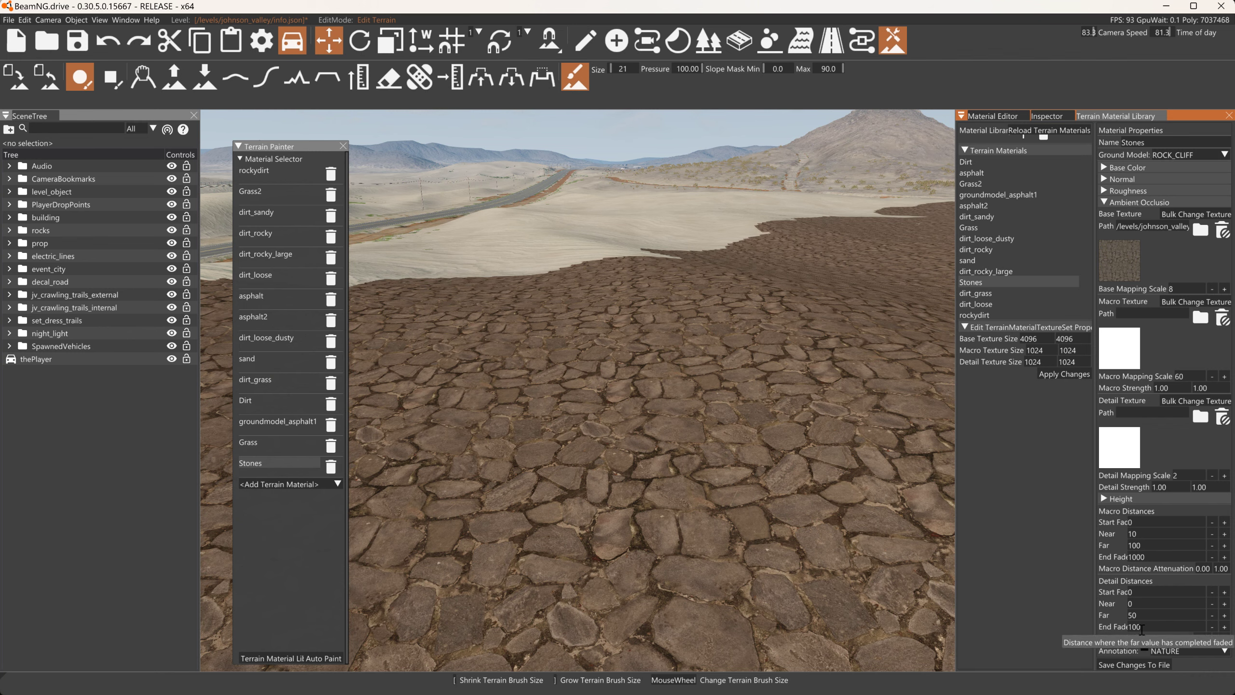
left_click(1144, 667)
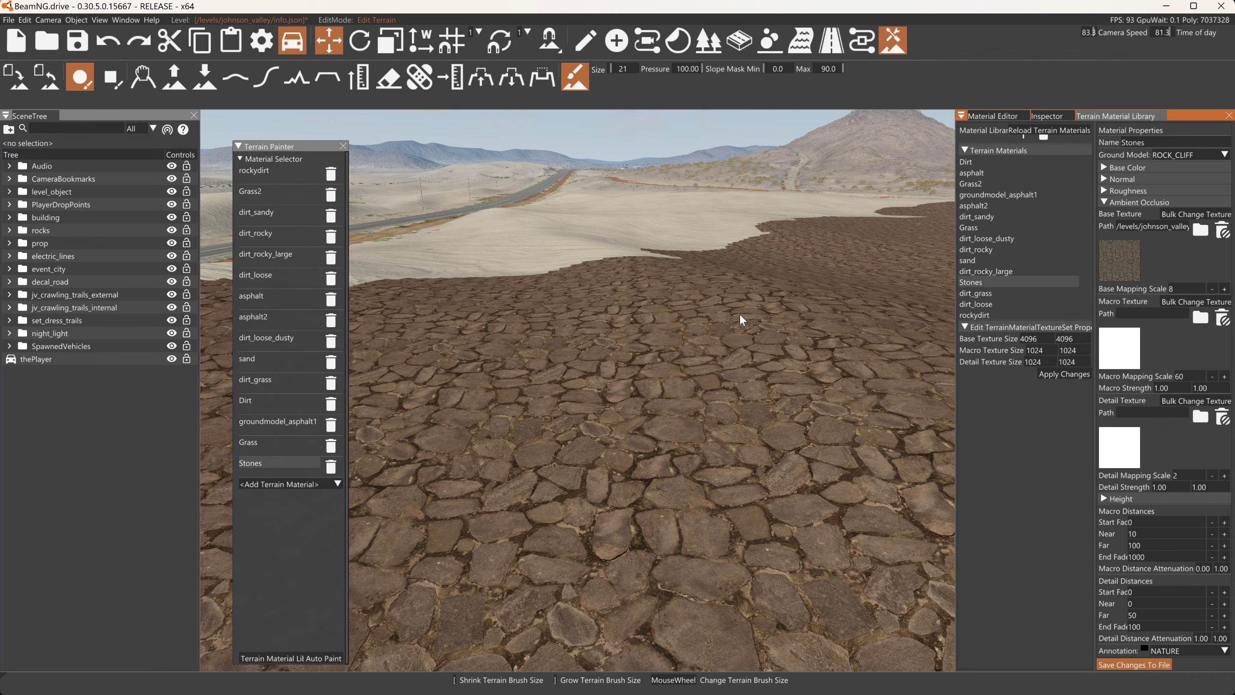
Extend the Stones painting over the sandy rise at the edge of the painted patch.
key("w")
mouse_move(722, 323)
right_mouse_down()
mouse_move(711, 307)
mouse_move(667, 336)
mouse_move(635, 331)
right_mouse_up()
key("w")
left_click(714, 193)
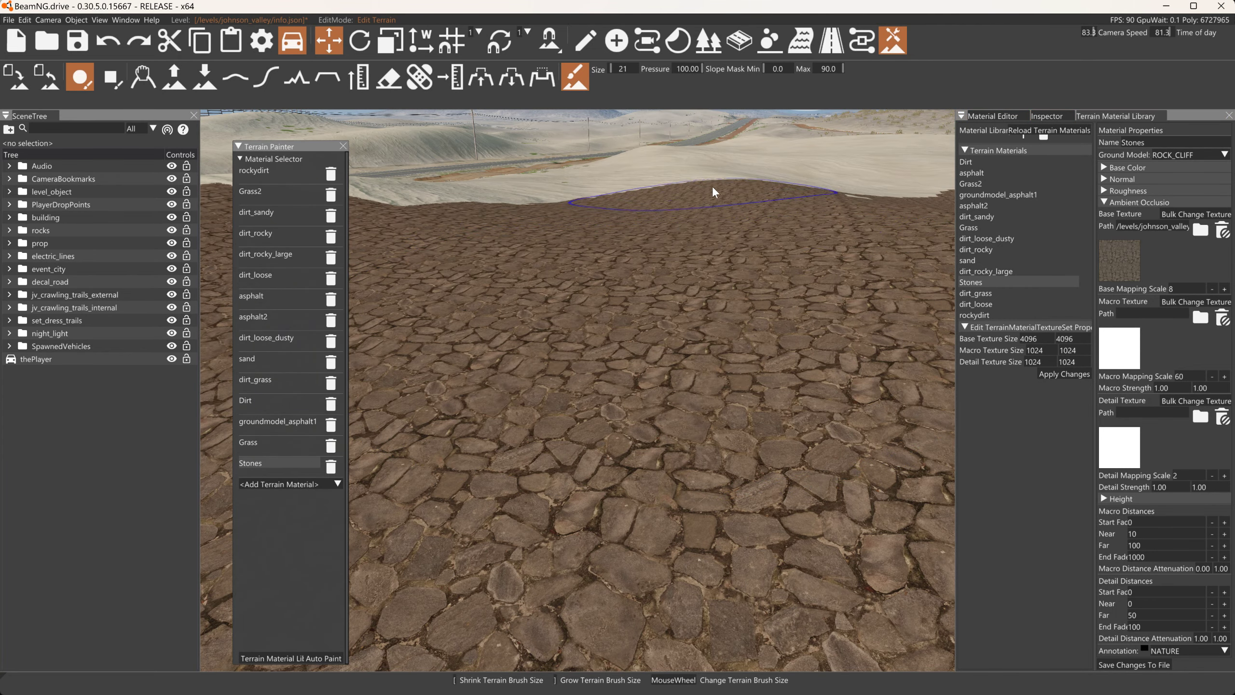
left_click_drag(714, 192, 604, 322)
mouse_move(604, 323)
right_mouse_down()
mouse_move(646, 307)
mouse_move(578, 304)
right_mouse_up()
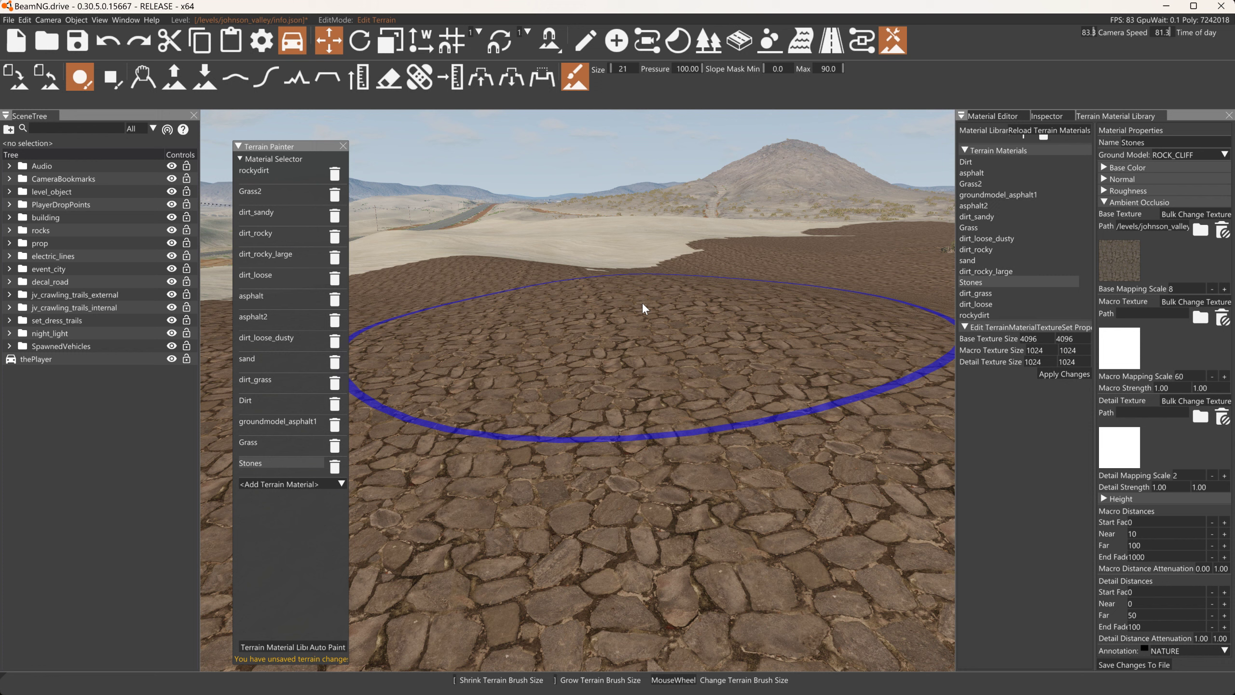
Switch to Blender and examine the stone plane from a low angle along with its grey_stone_path material nodes.
key("alt+Tab")
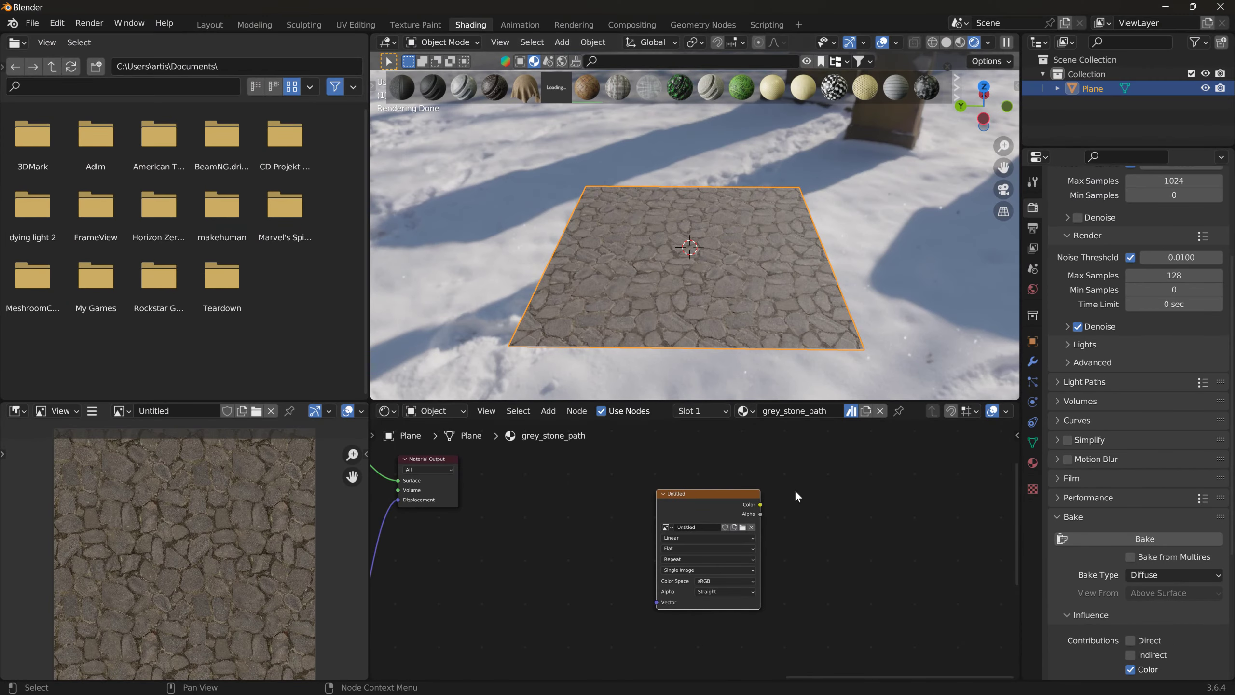
left_click(1161, 575)
middle_click_drag(672, 298, 666, 264)
middle_click_drag(845, 273, 830, 276)
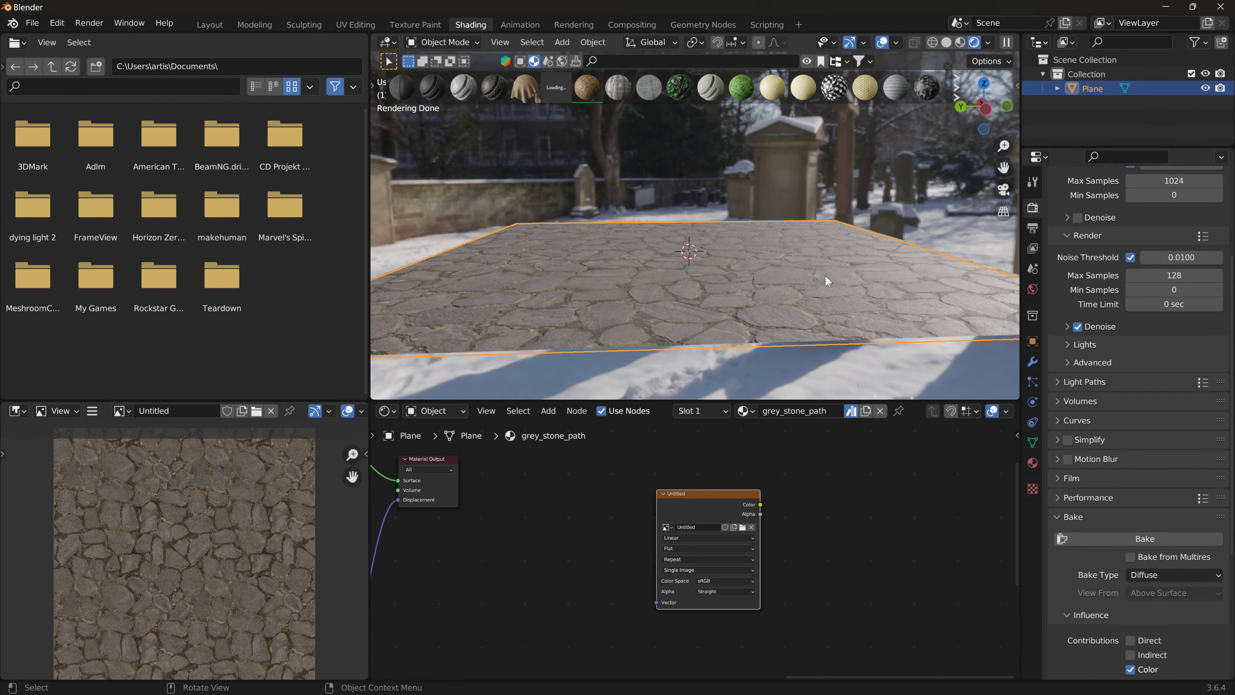
middle_click_drag(514, 498, 782, 496)
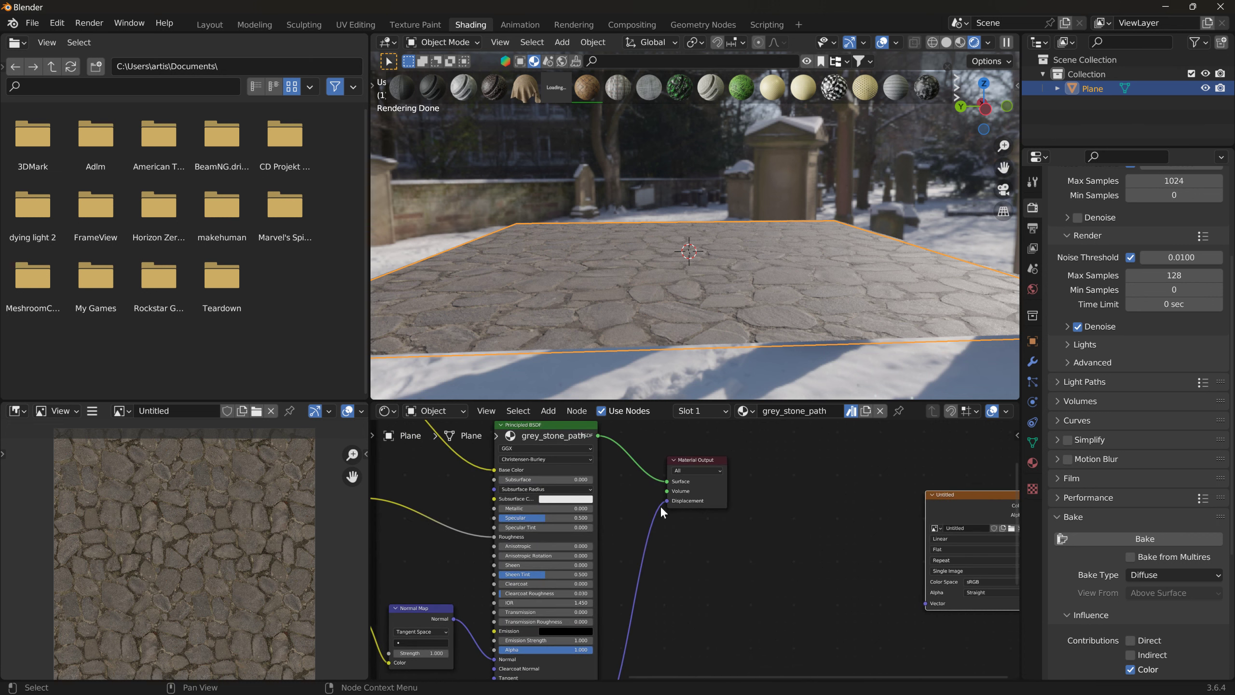
middle_click_drag(656, 504, 812, 509)
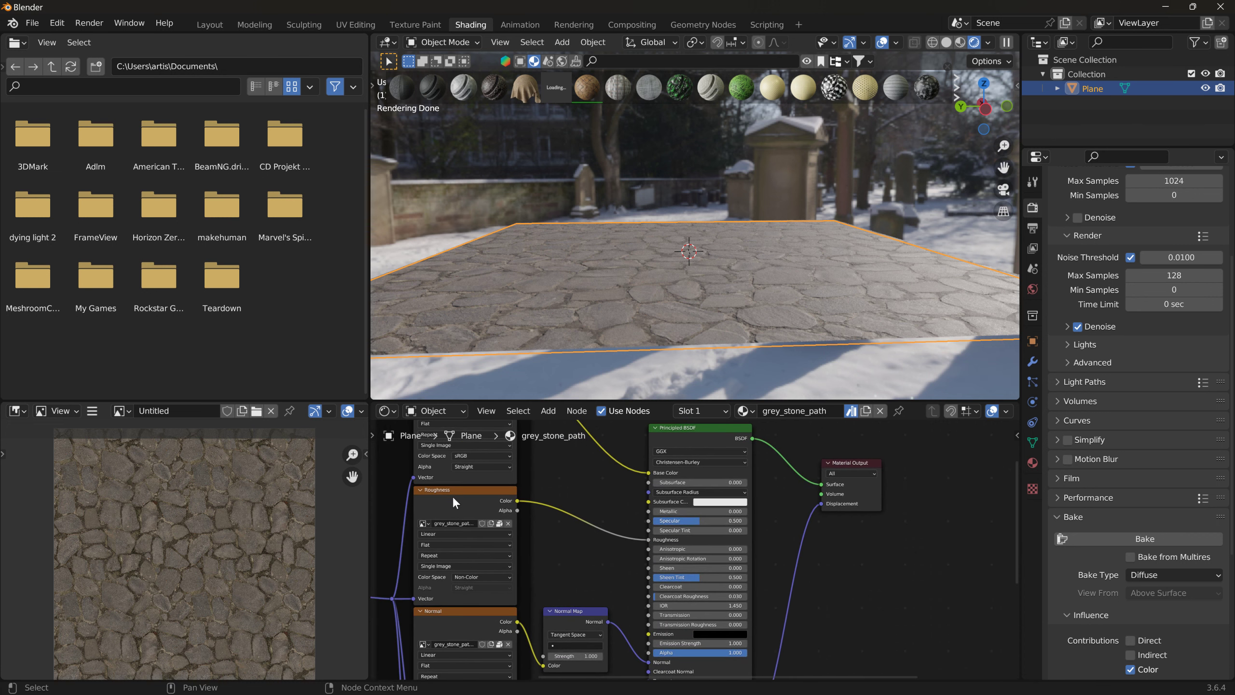
Disconnect the Roughness texture from the Principled BSDF to compare the surface, and reconnect its color output to the Roughness input.
left_click_drag(648, 539, 620, 543)
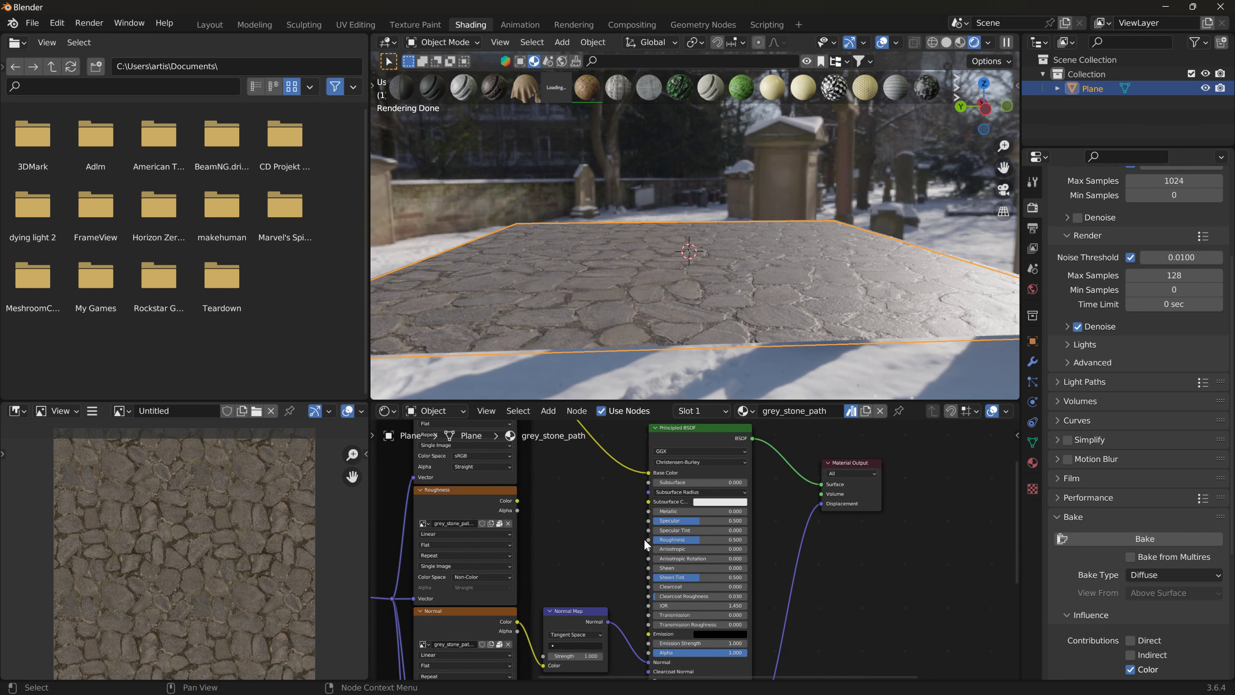
left_click_drag(517, 501, 648, 539)
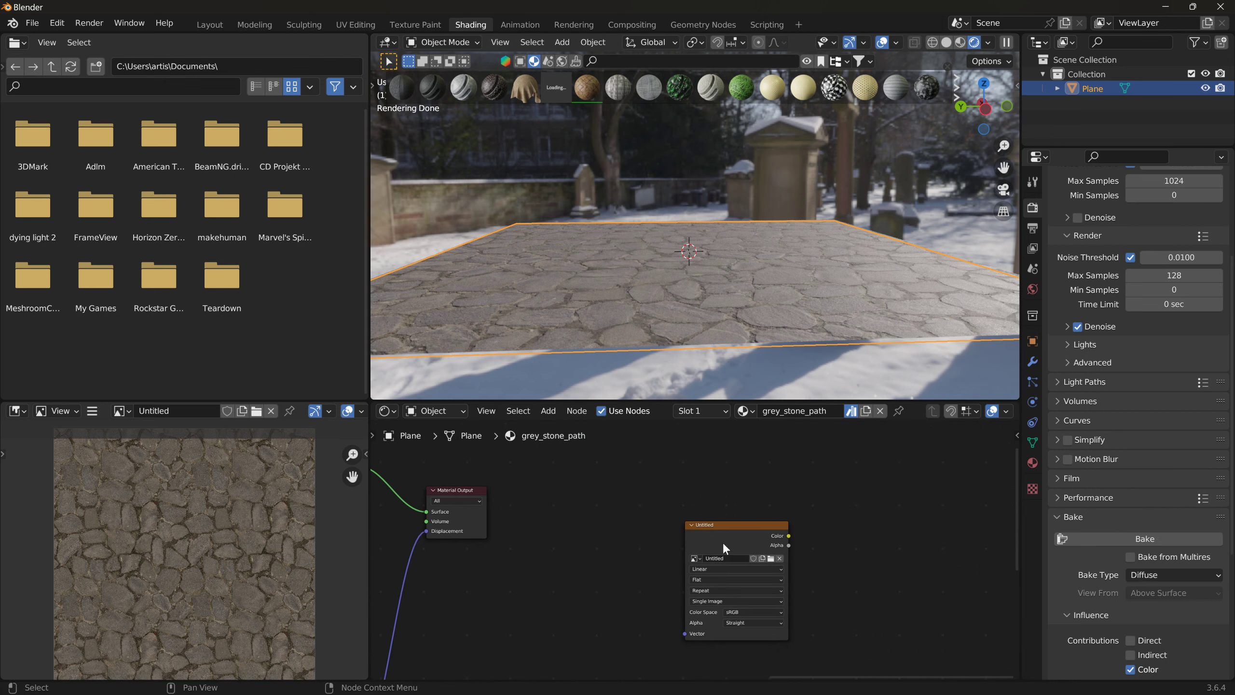
left_click(730, 531)
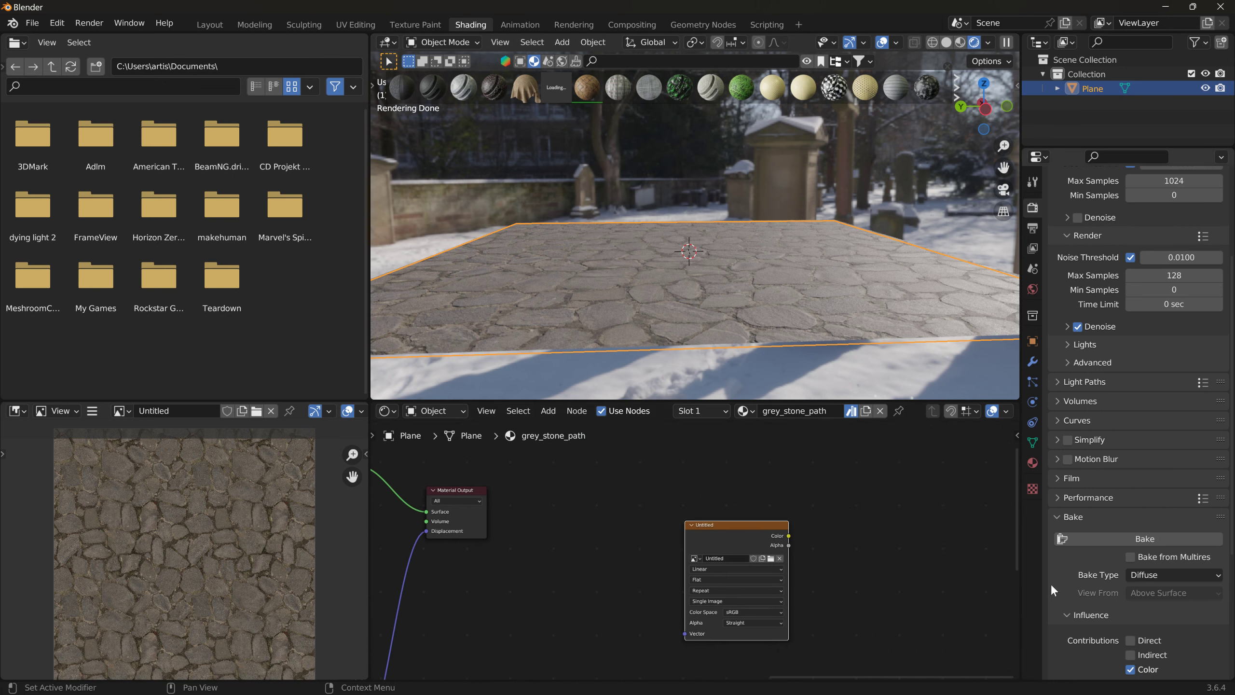
Set the bake type to Roughness.
left_click(1150, 571)
left_click(1159, 460)
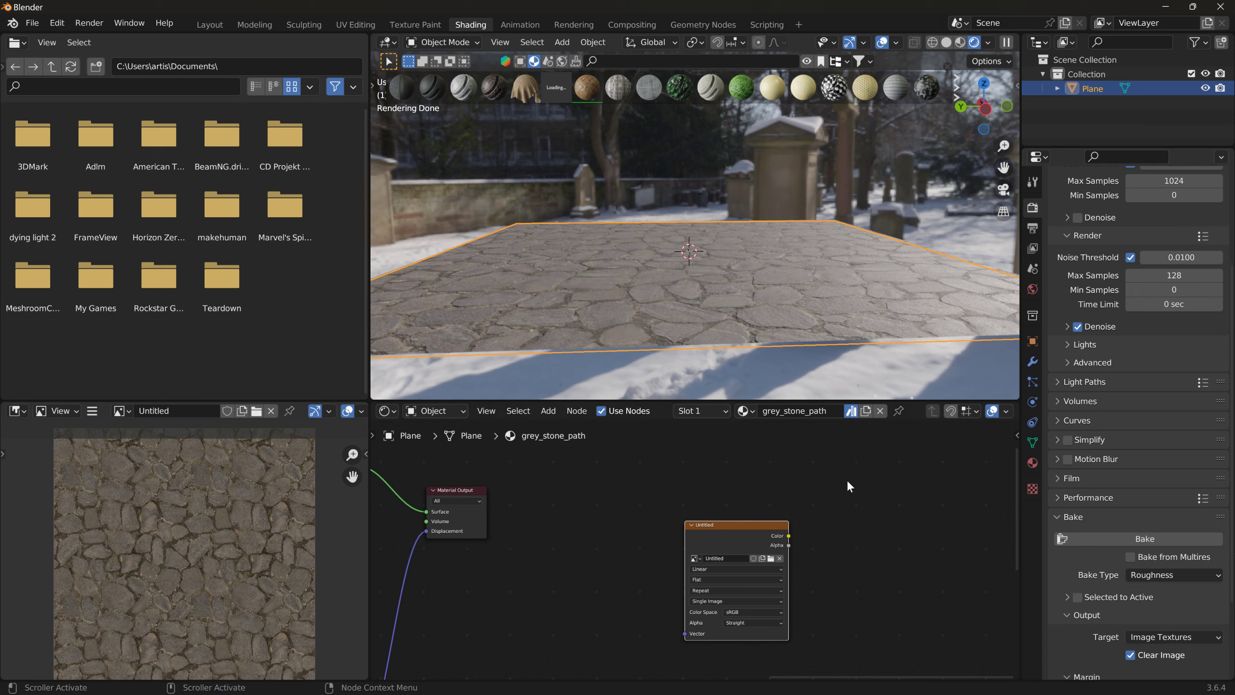
middle_click_drag(893, 543, 864, 523)
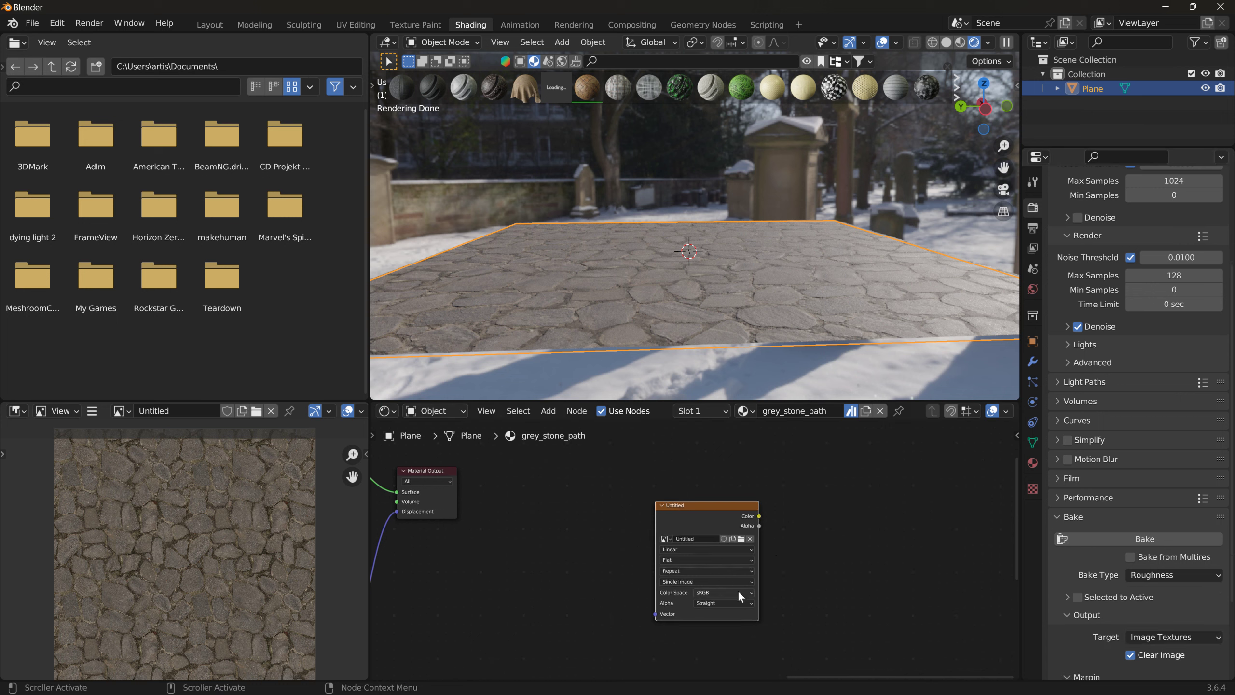
Replace the baking texture node's image with a new blank 4096 × 4096 px image.
left_click(732, 538)
left_click(749, 565)
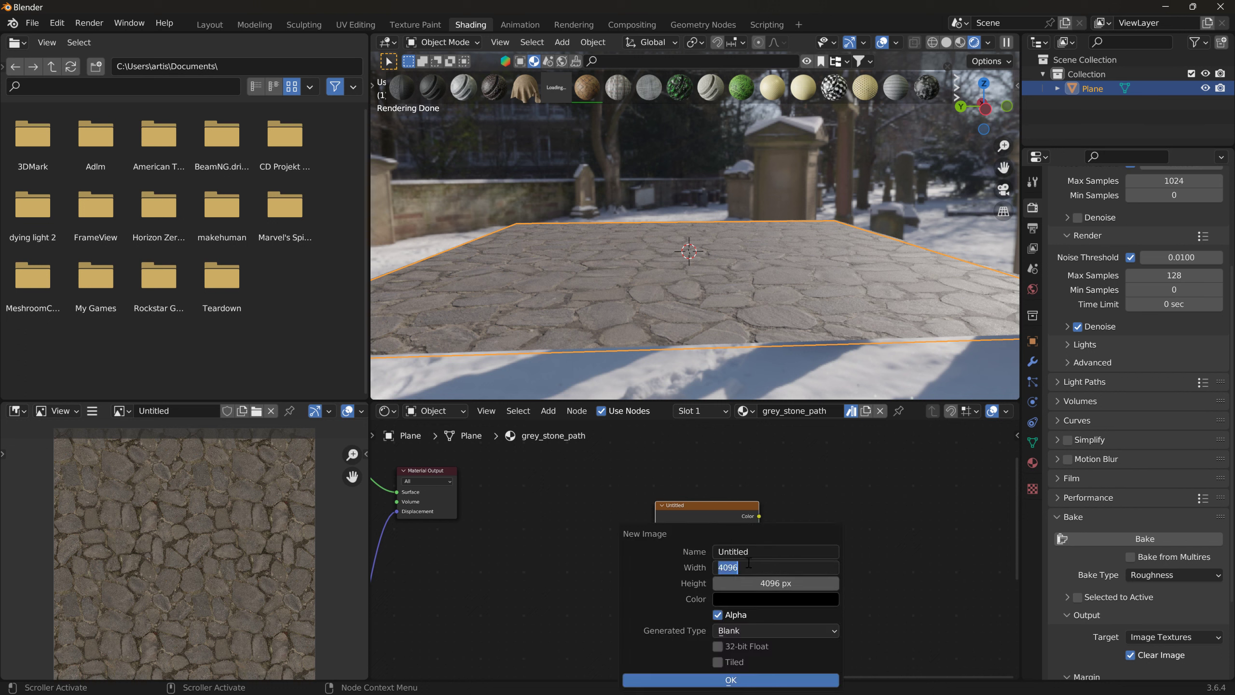
type("20")
key("BackSpace")
key("BackSpace")
type("4096")
key("Return")
left_click(731, 679)
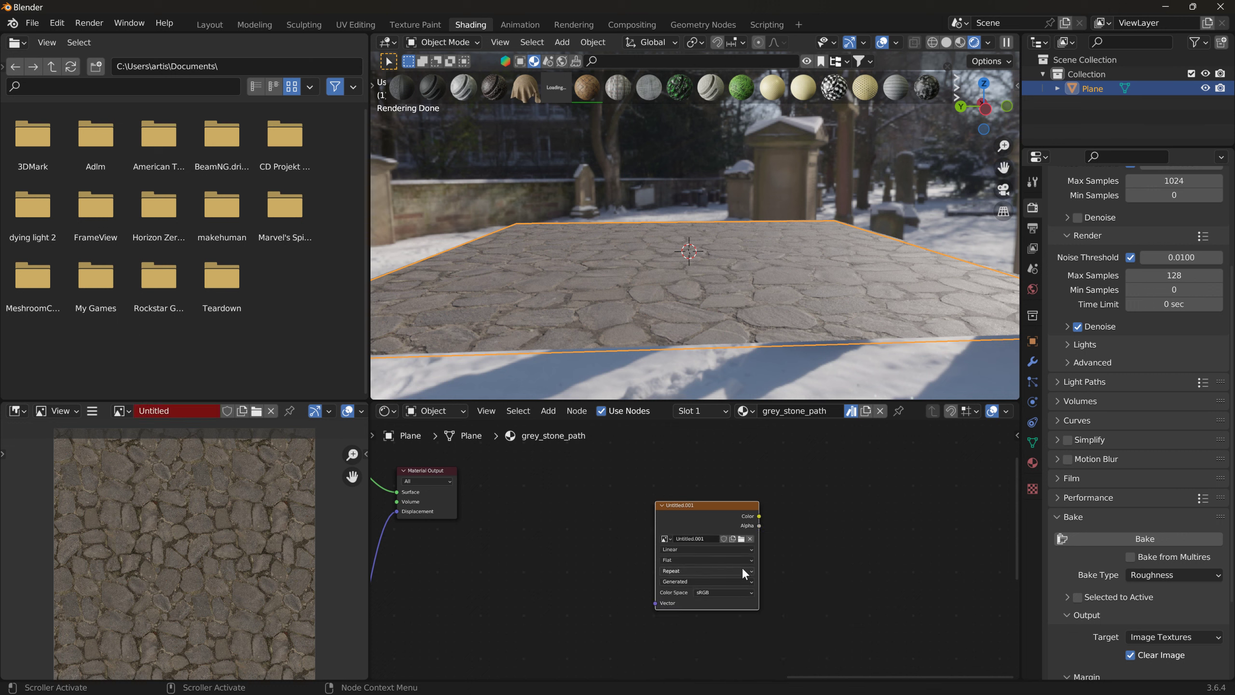
left_click(733, 539)
left_click(732, 680)
Create a new blank 4096 × 4096 px image without alpha in the baking texture node and bake the roughness map to it.
left_click(732, 539)
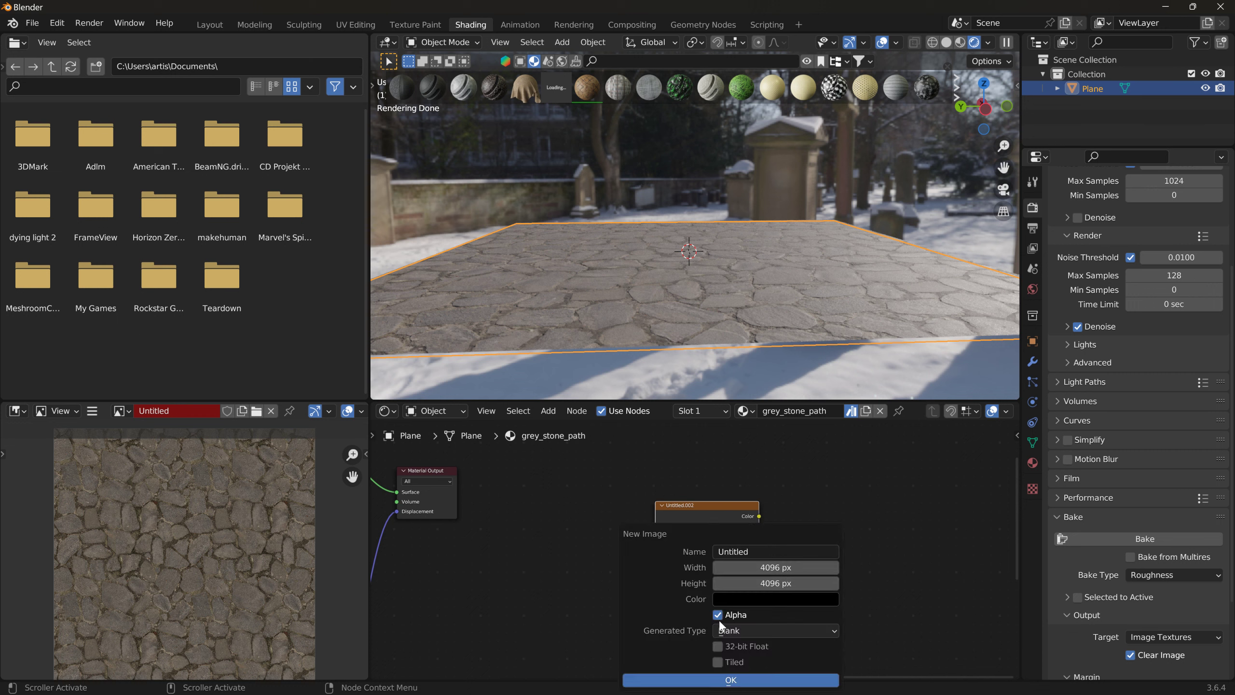
left_click(755, 679)
left_click(1115, 538)
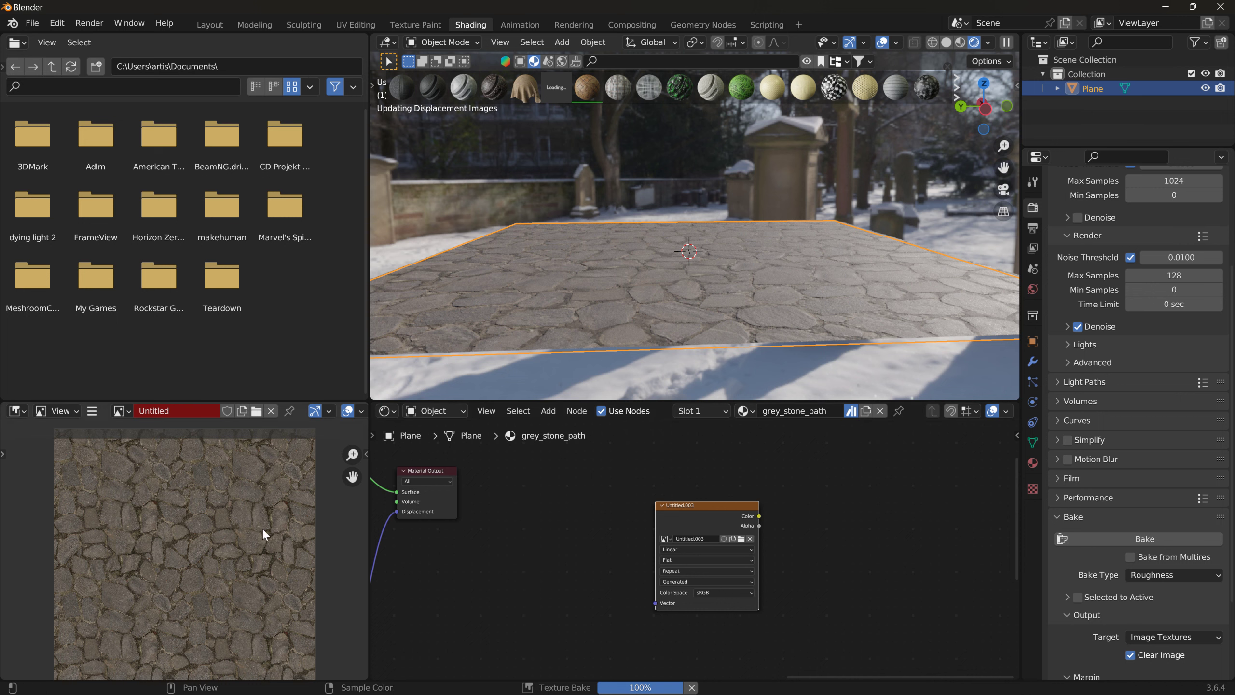
Save the baked roughness map as rough.jpg in the Stones folder, in JPEG format at 100% quality.
left_click(96, 413)
mouse_move(151, 443)
left_click(284, 306)
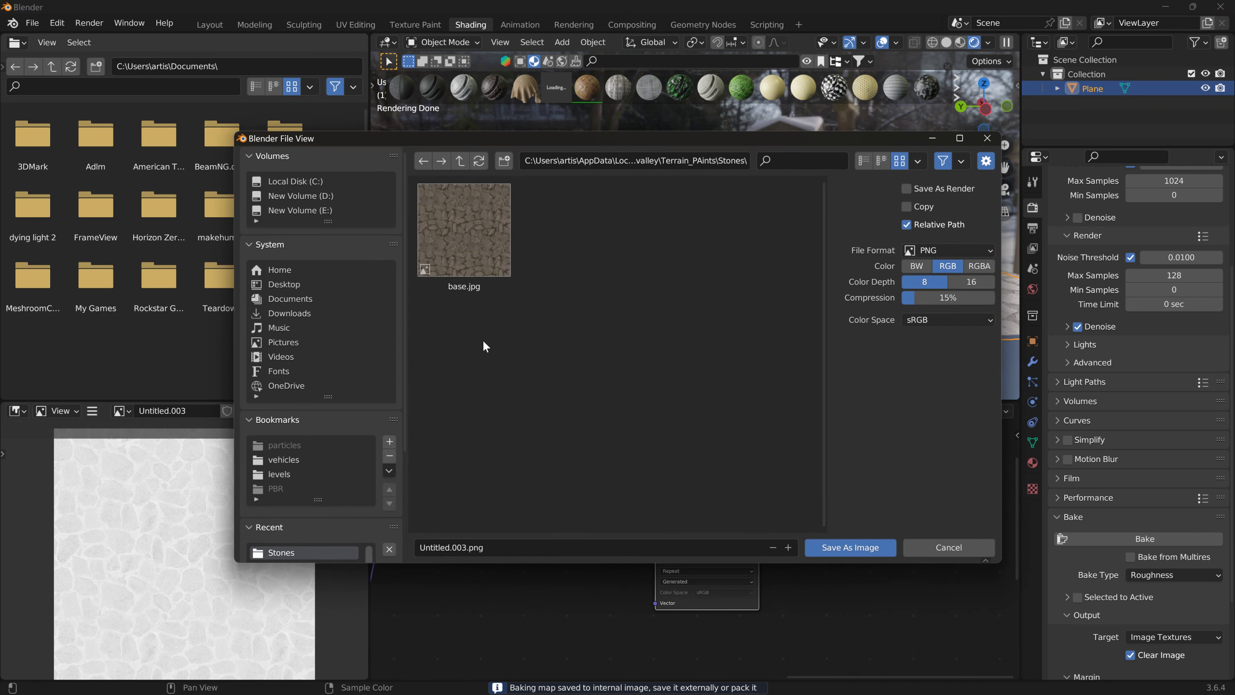
left_click(467, 547)
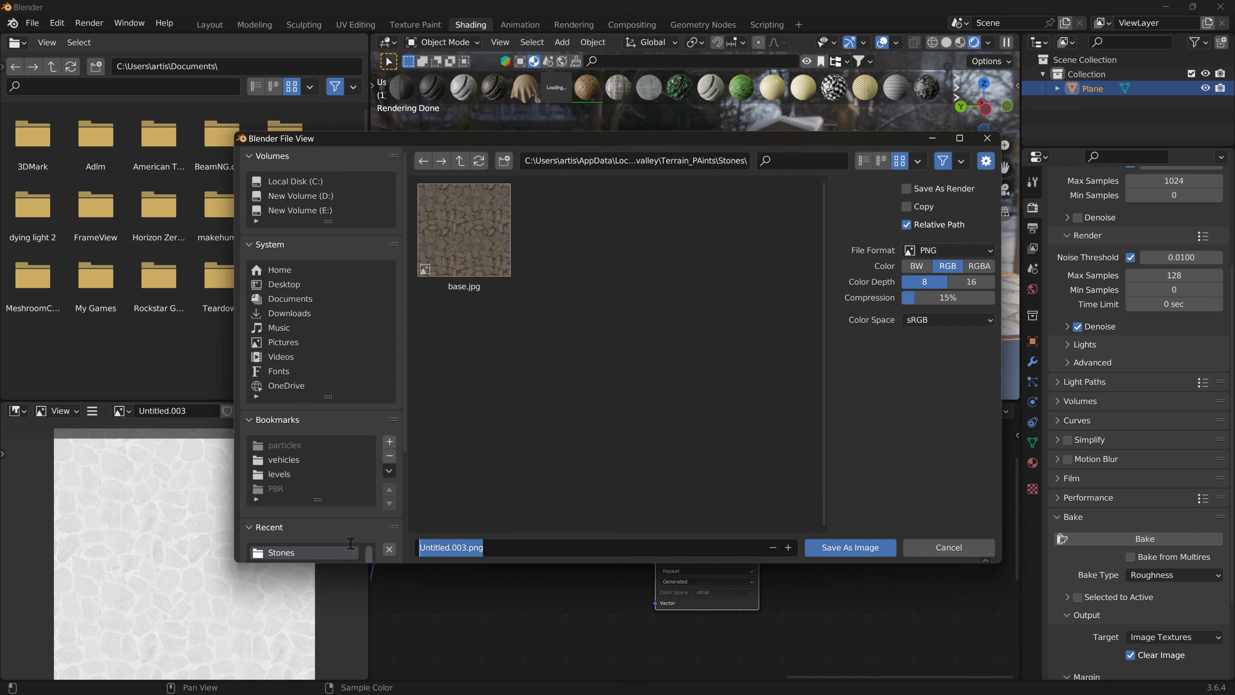
type("rough")
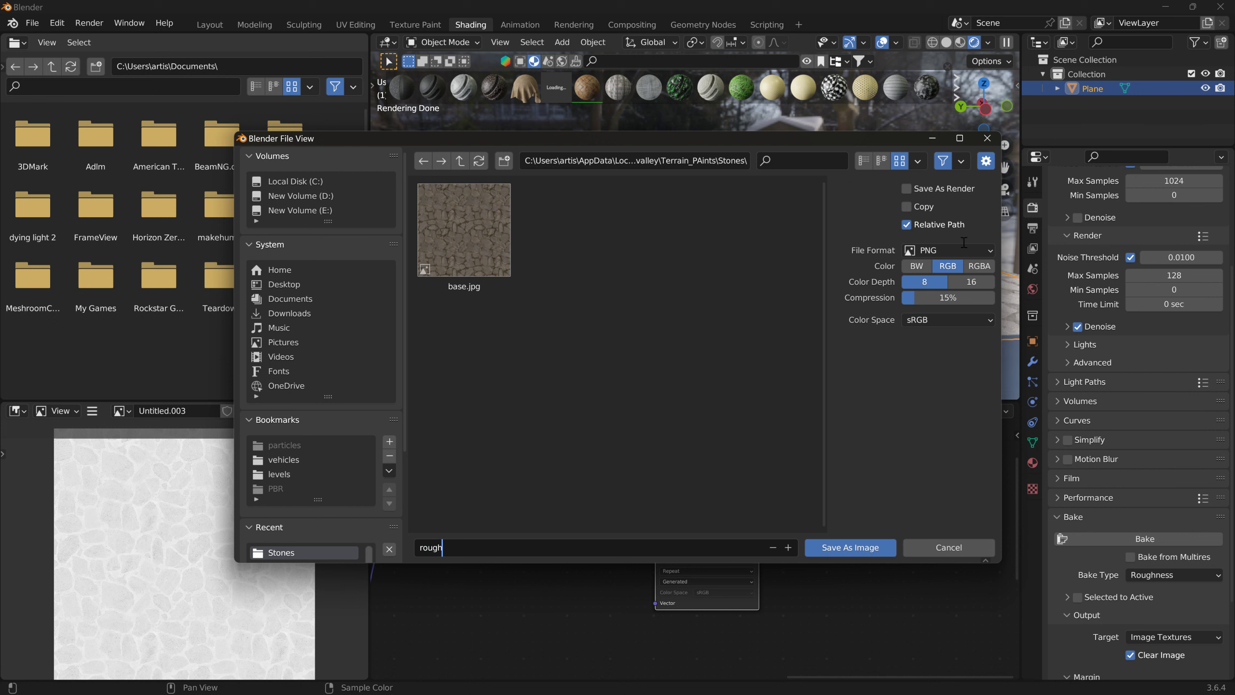
left_click(955, 249)
left_click(955, 249)
left_click(835, 322)
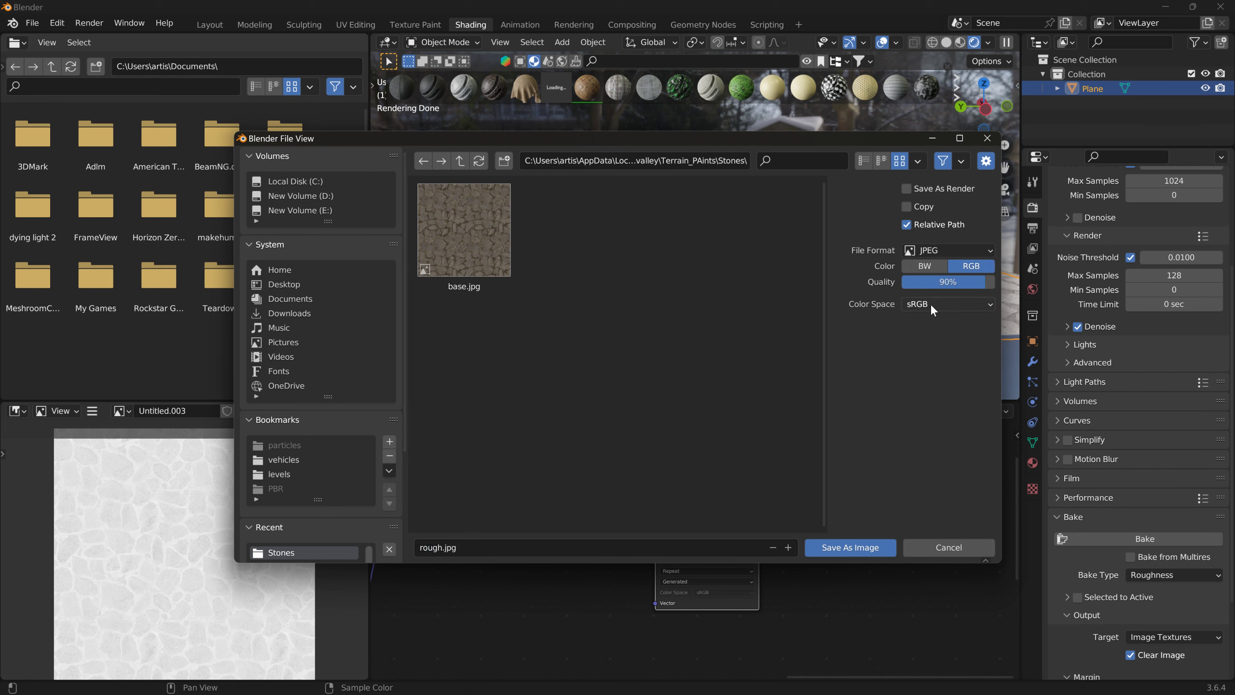
left_click_drag(953, 282, 998, 280)
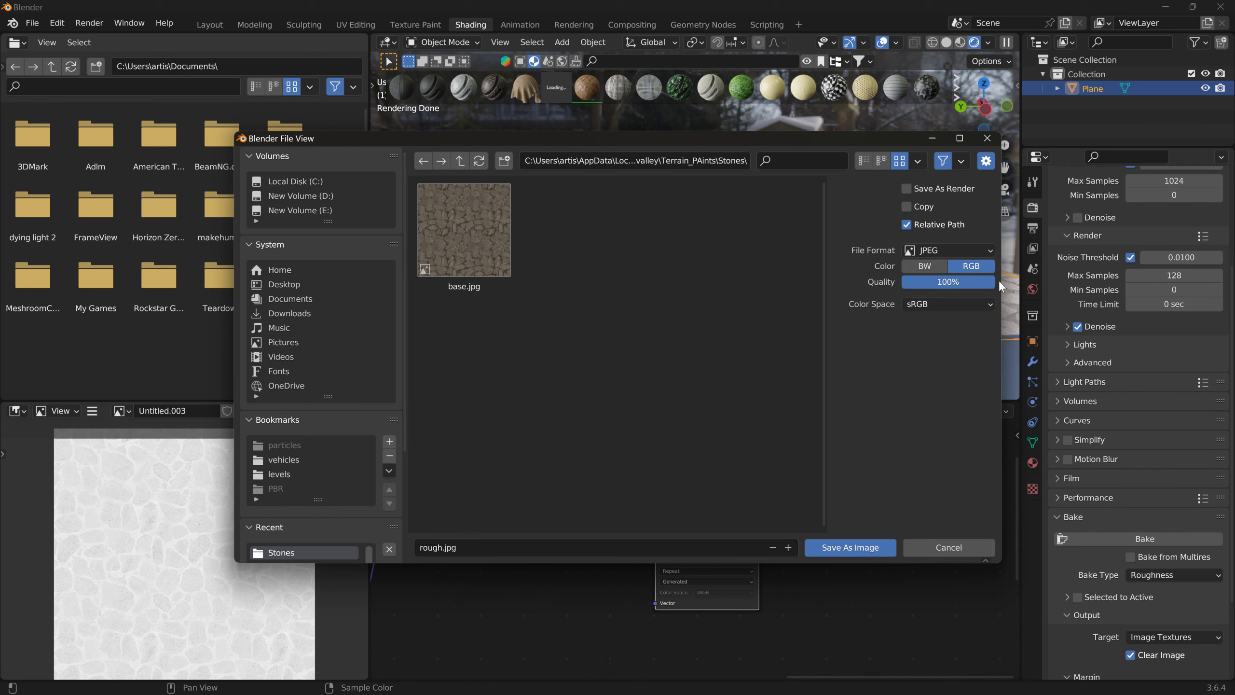
left_click(861, 546)
Invert all the colors of the baked roughness image.
left_click(92, 410)
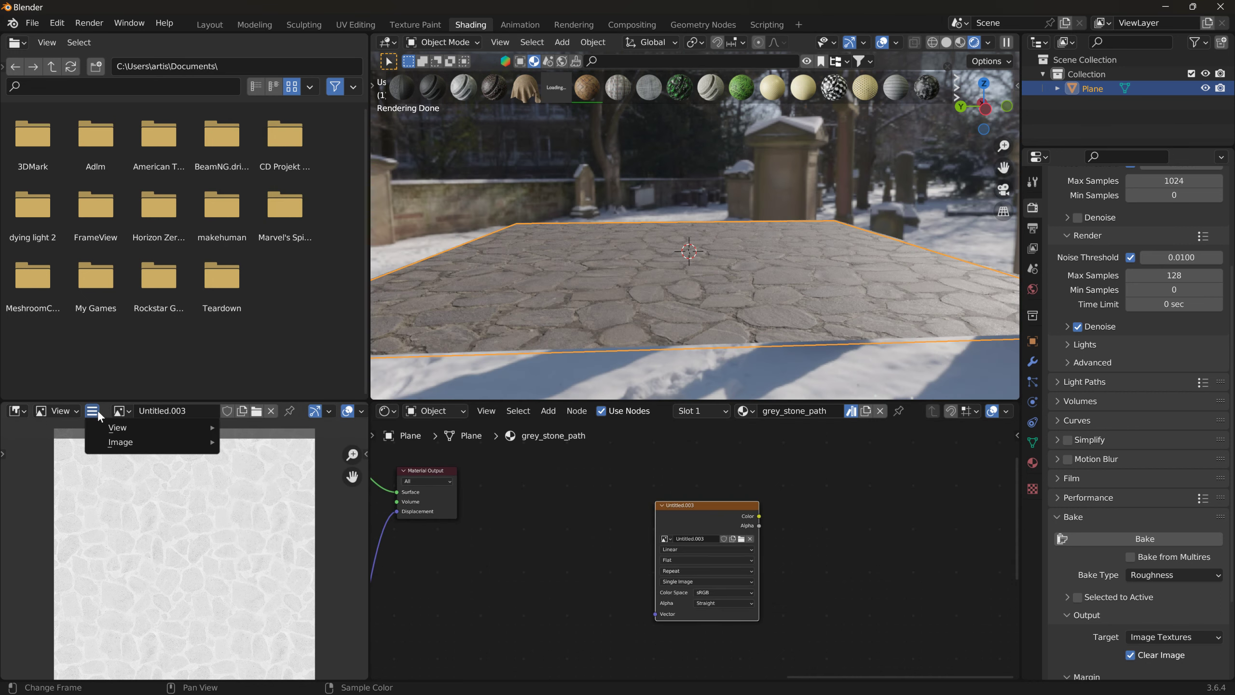
mouse_move(119, 428)
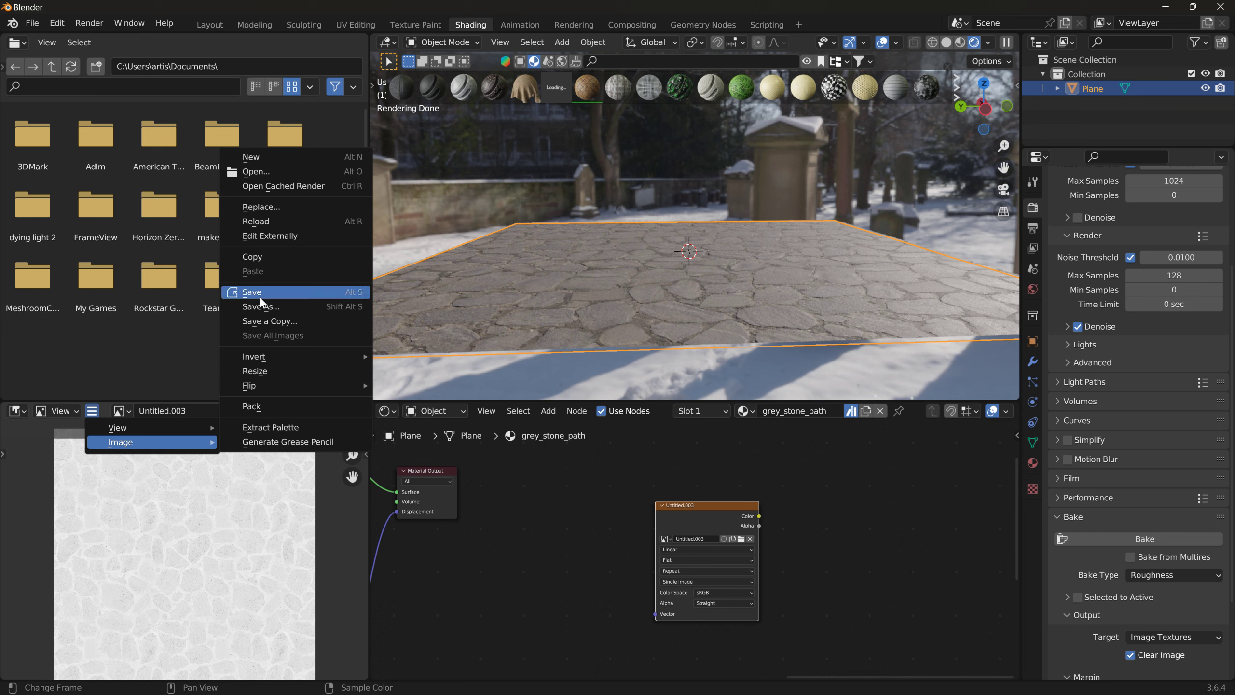
mouse_move(263, 356)
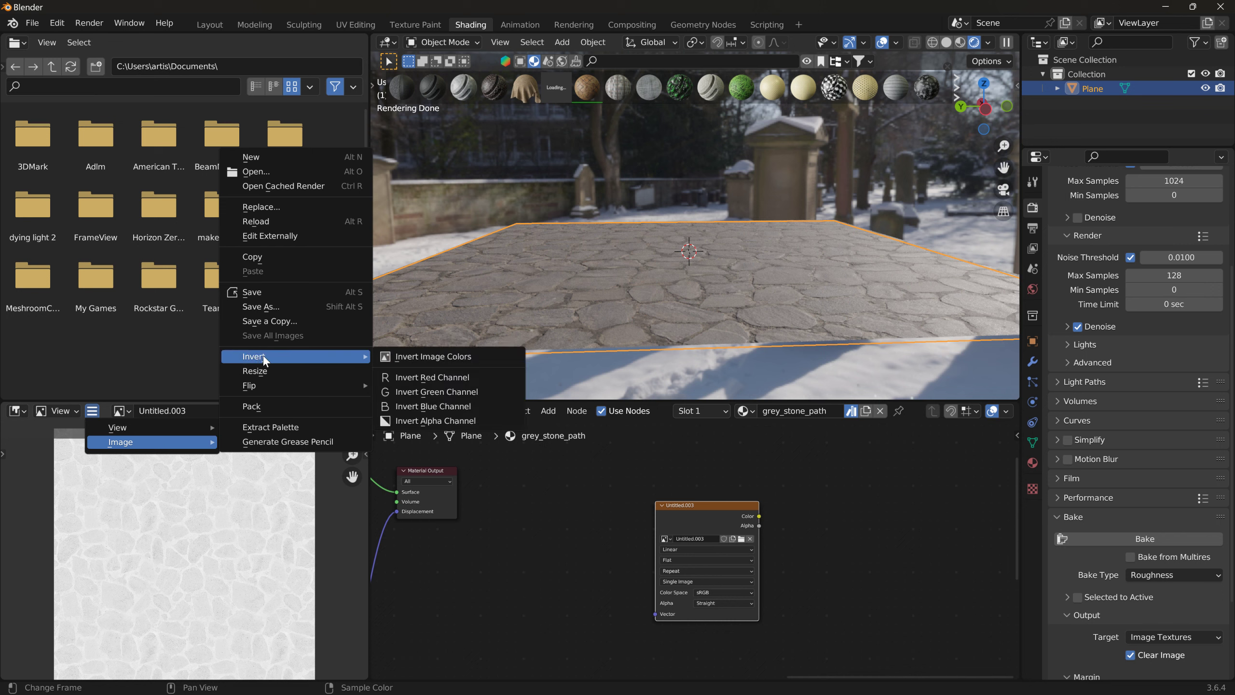
left_click(420, 356)
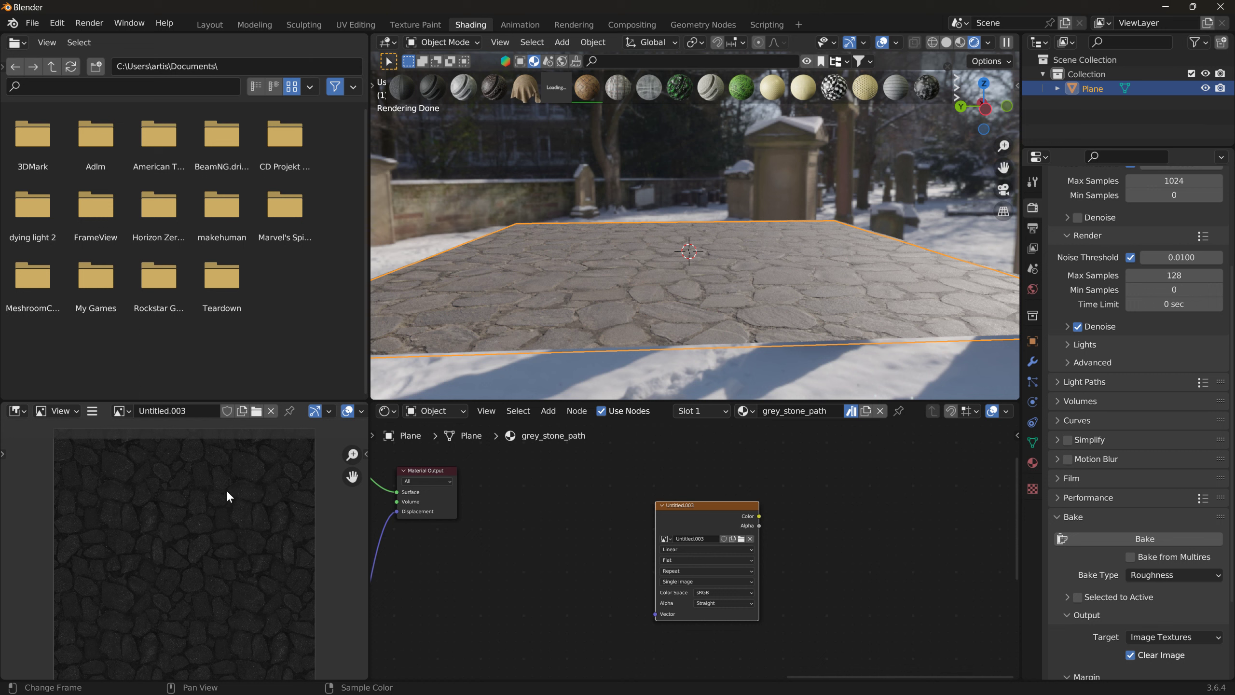
Save the inverted image as a separate file named ao.jpg in the Stones folder.
left_click(92, 410)
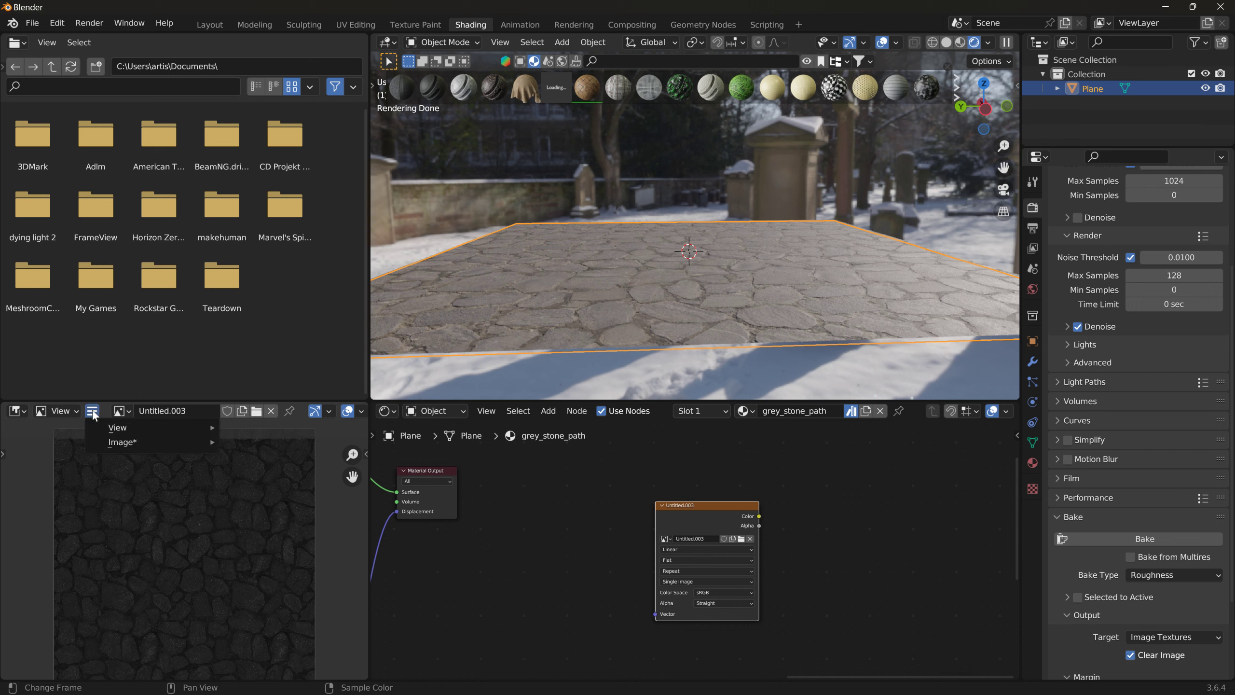
mouse_move(131, 448)
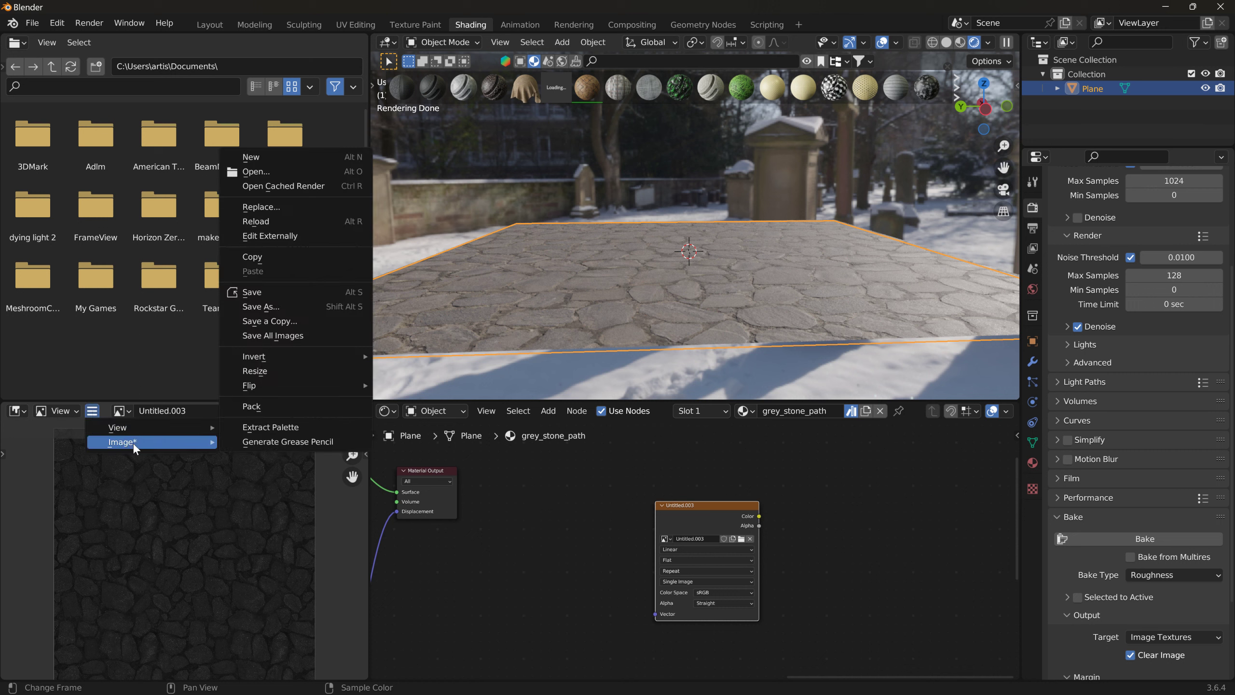
left_click(272, 306)
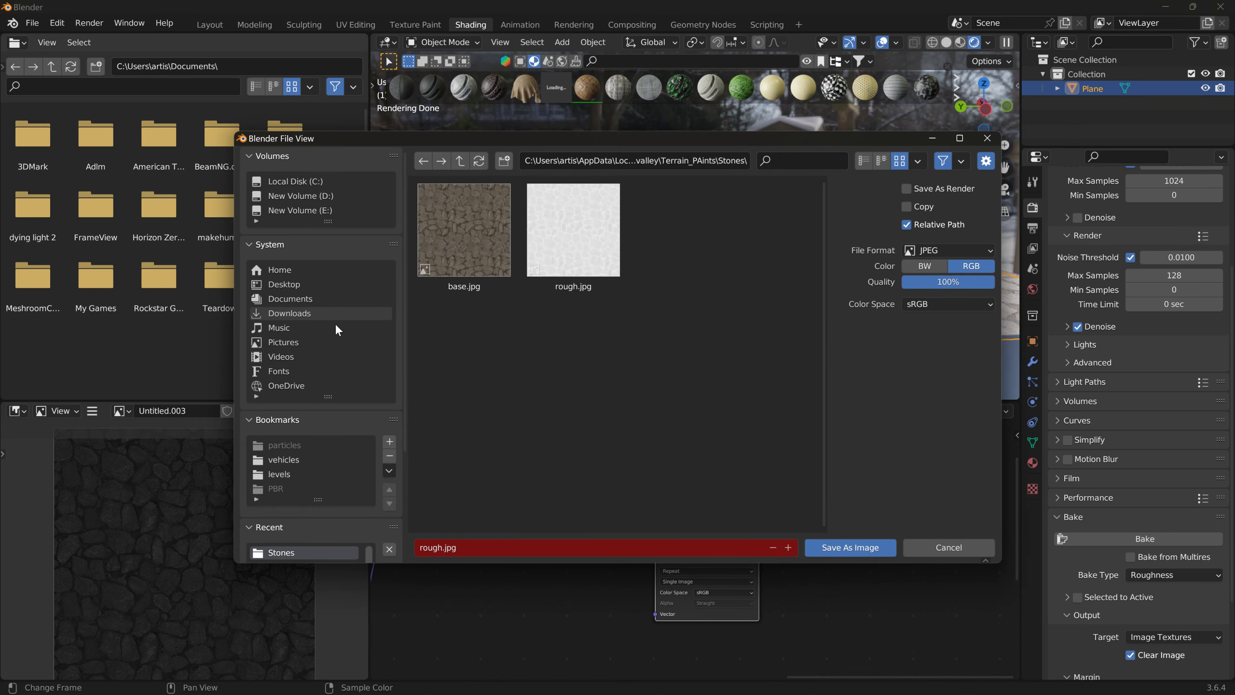
left_click(455, 548)
key("ctrl+a")
key("BackSpace")
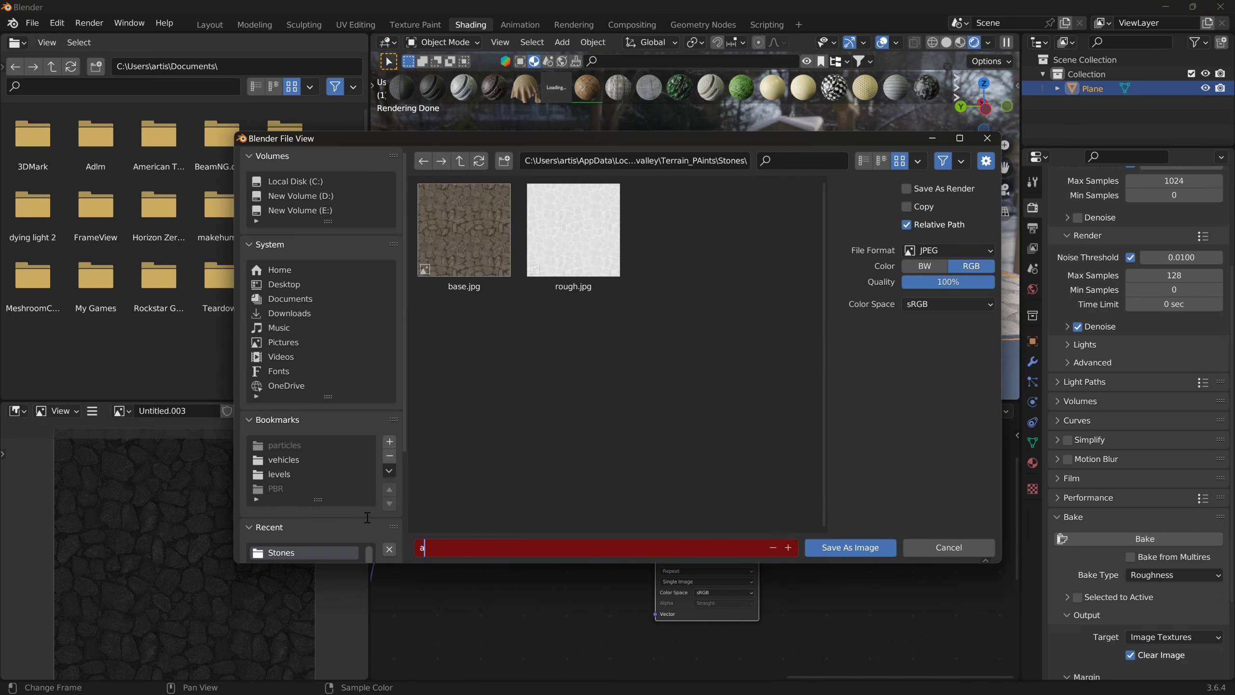
type("ao")
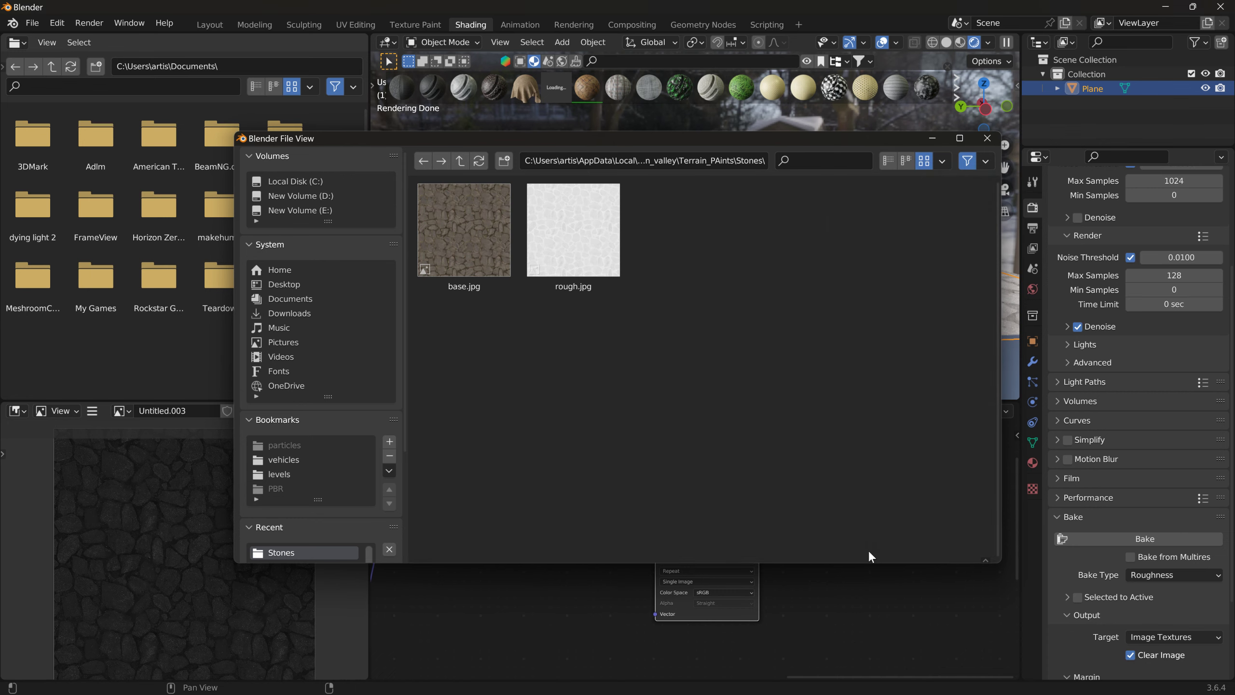
left_click(868, 551)
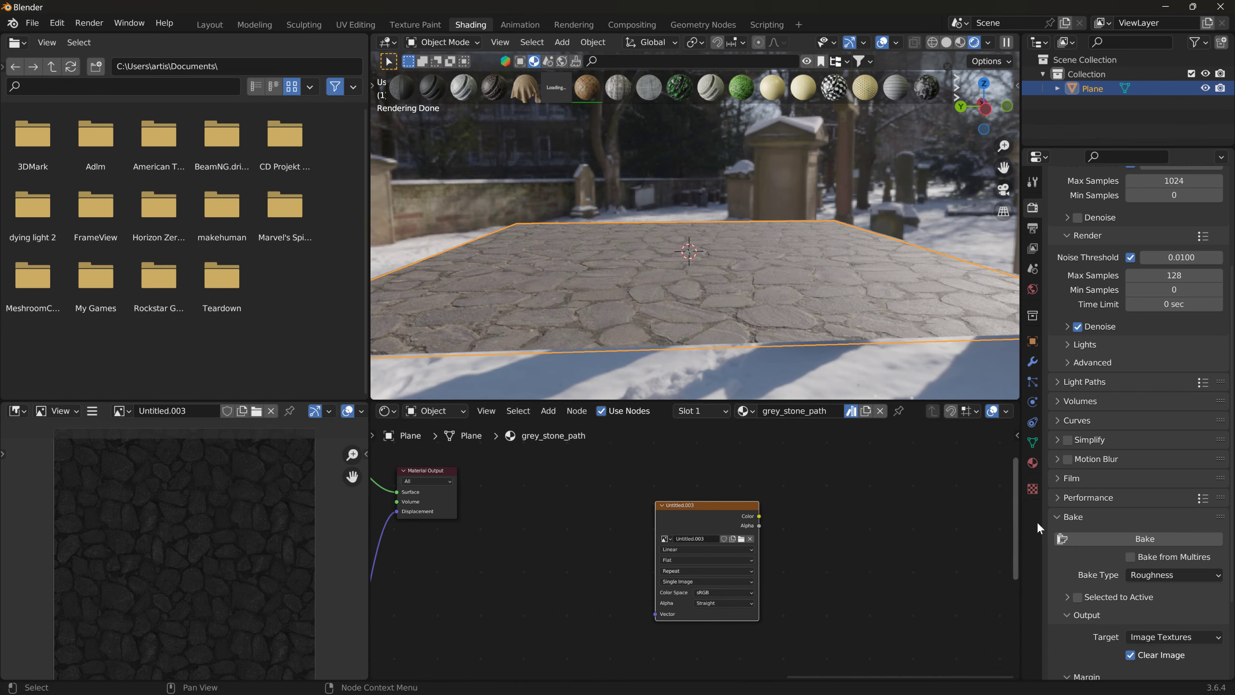
Set the baking texture node's color space to Linear and bake a Normal map to its image.
left_click(737, 591)
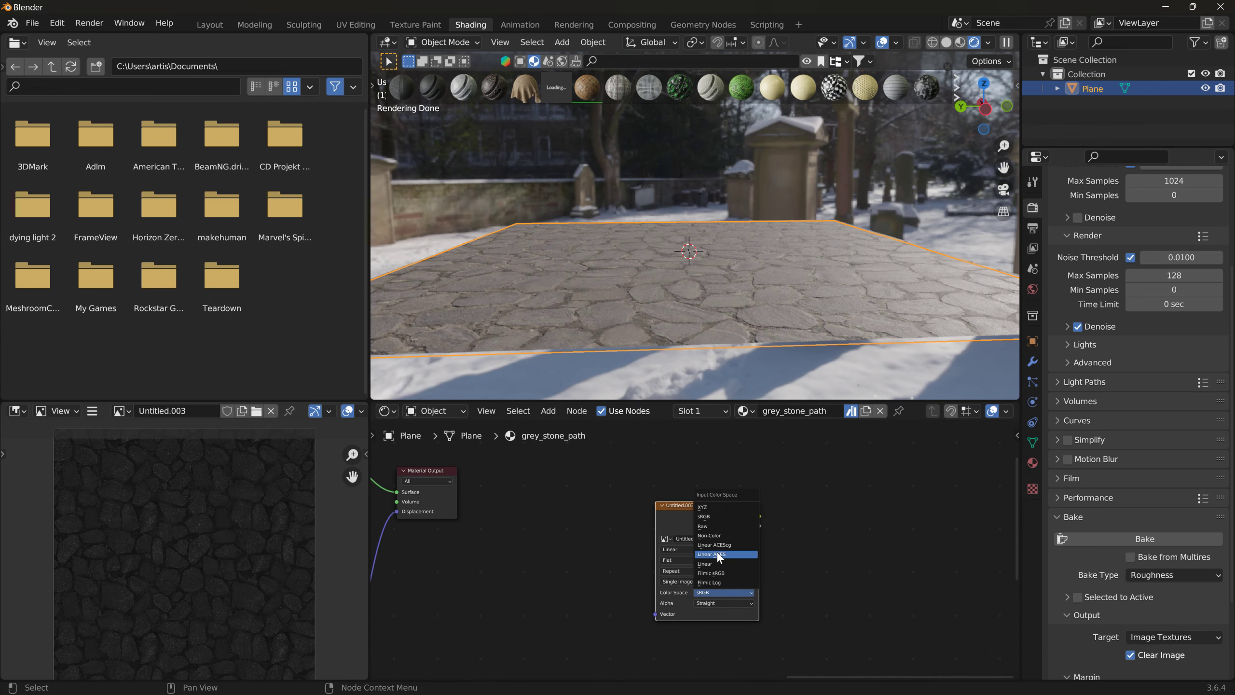
left_click(714, 564)
left_click(1143, 576)
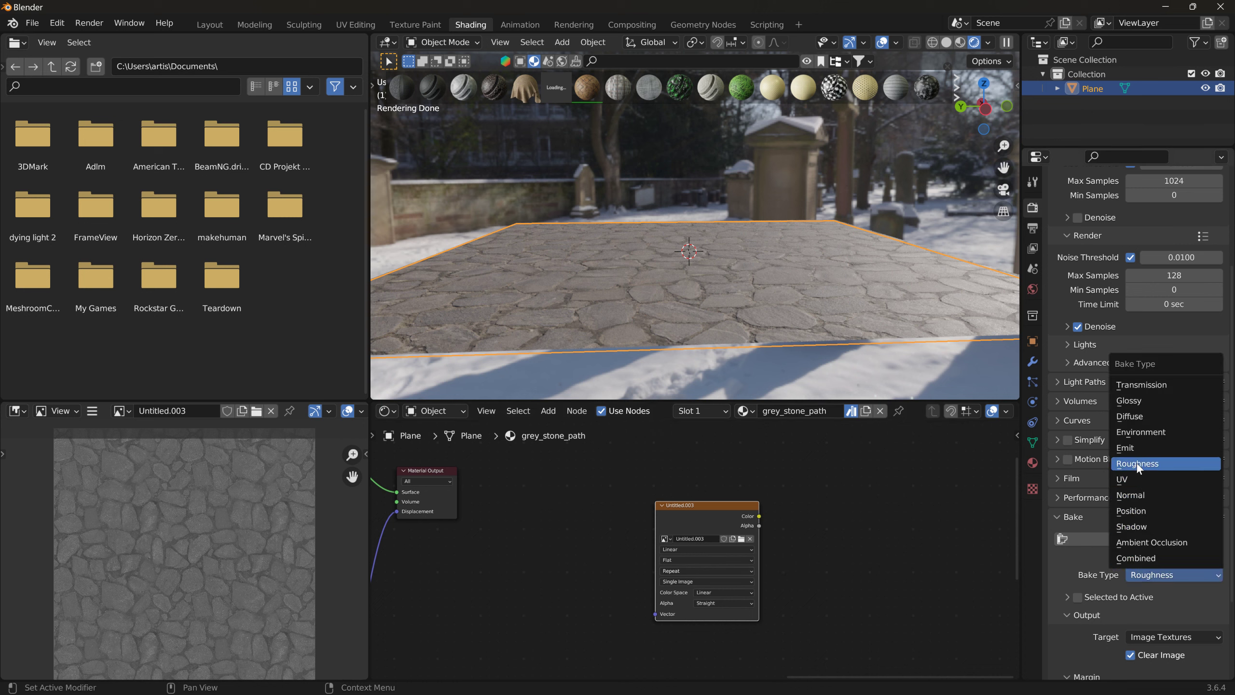
left_click(1131, 495)
left_click(1157, 540)
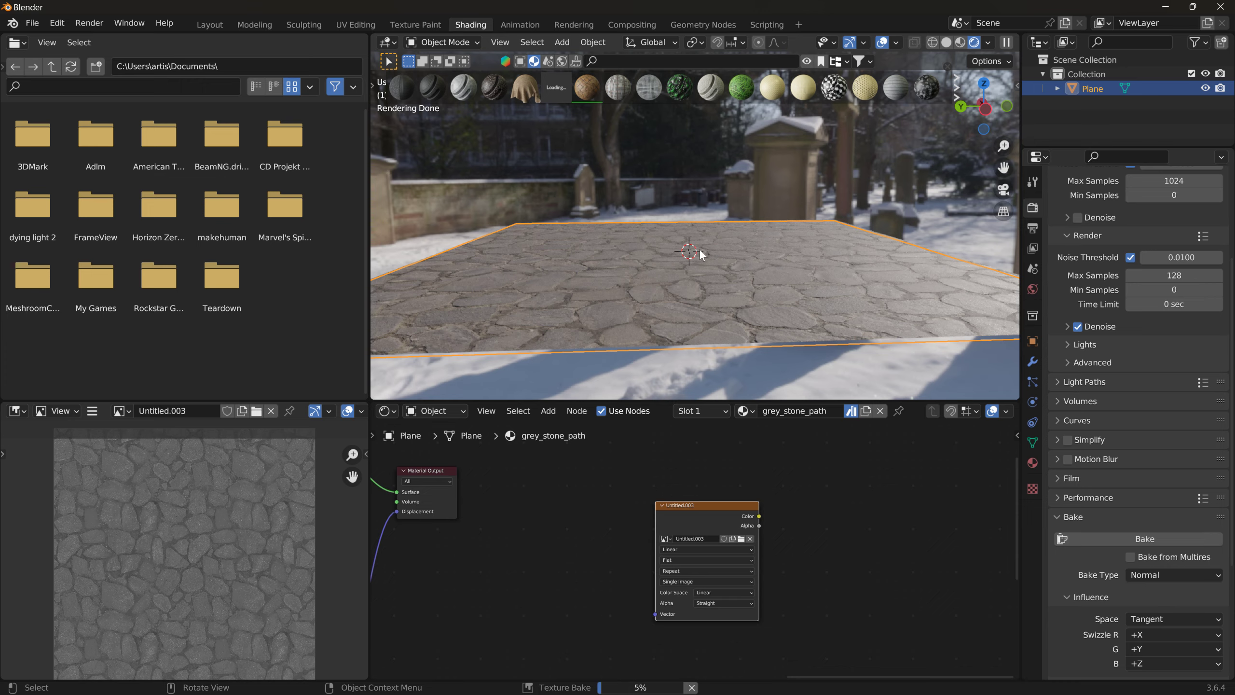
middle_click_drag(693, 292, 740, 259)
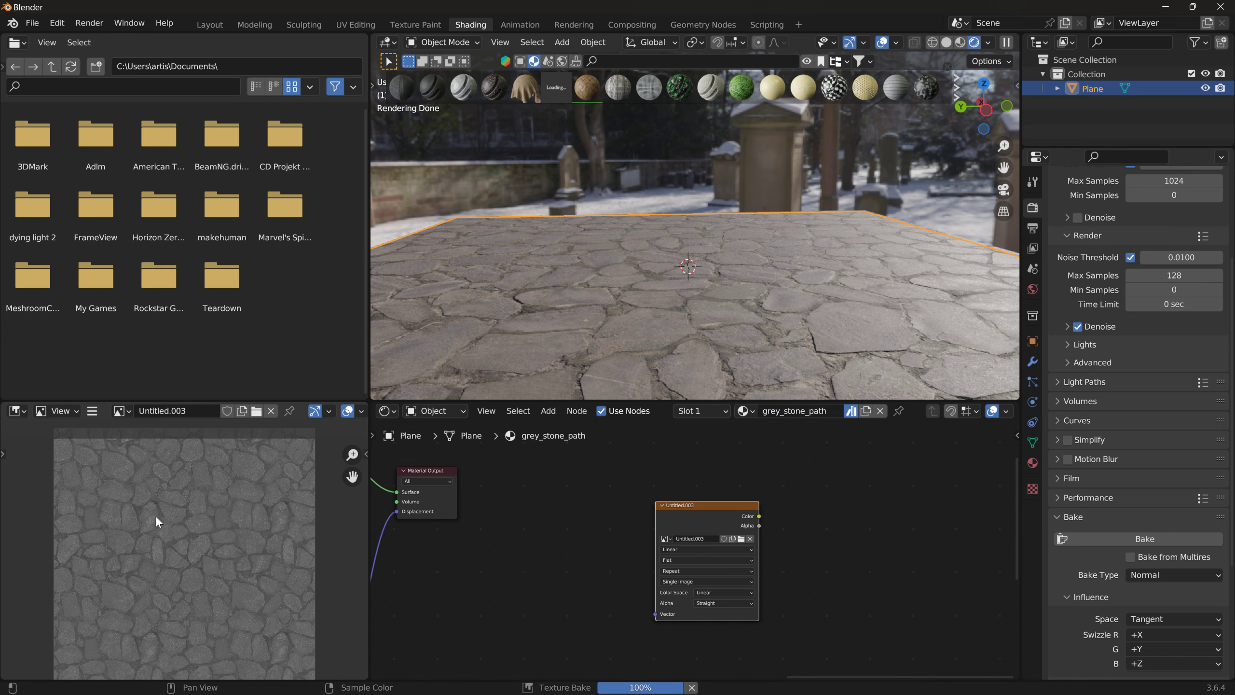
scroll(185, 529, "up", 2)
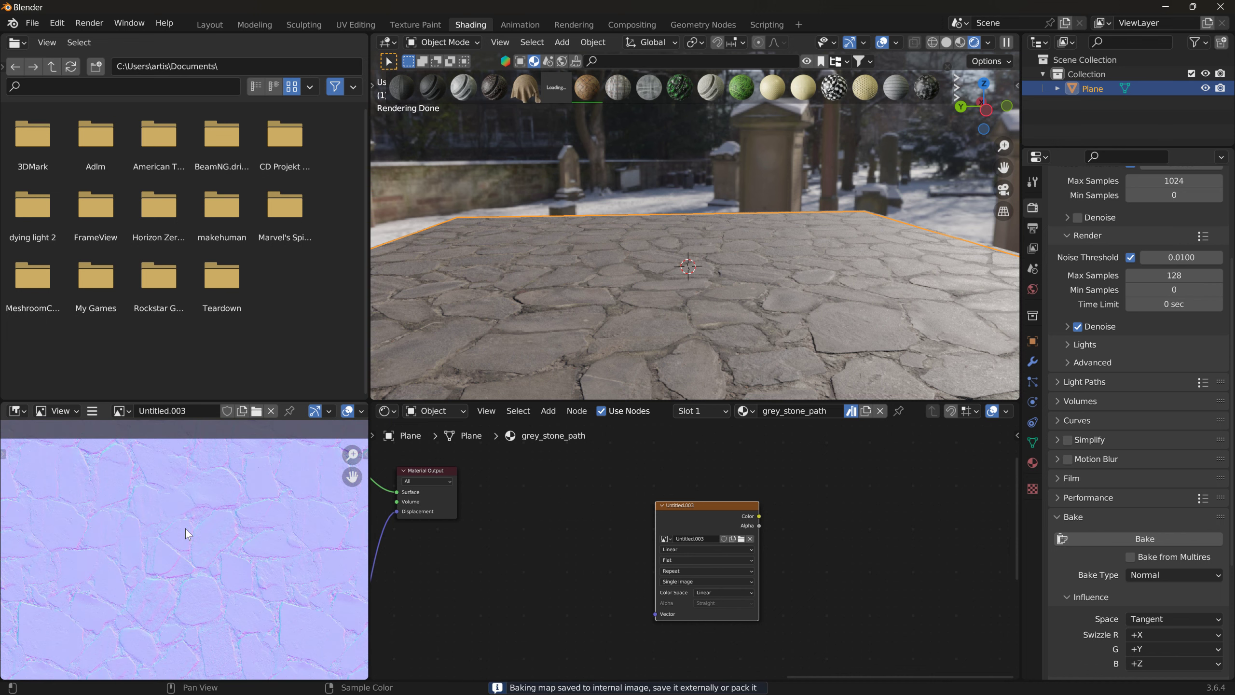
scroll(185, 529, "down", 3)
scroll(183, 526, "up", 2)
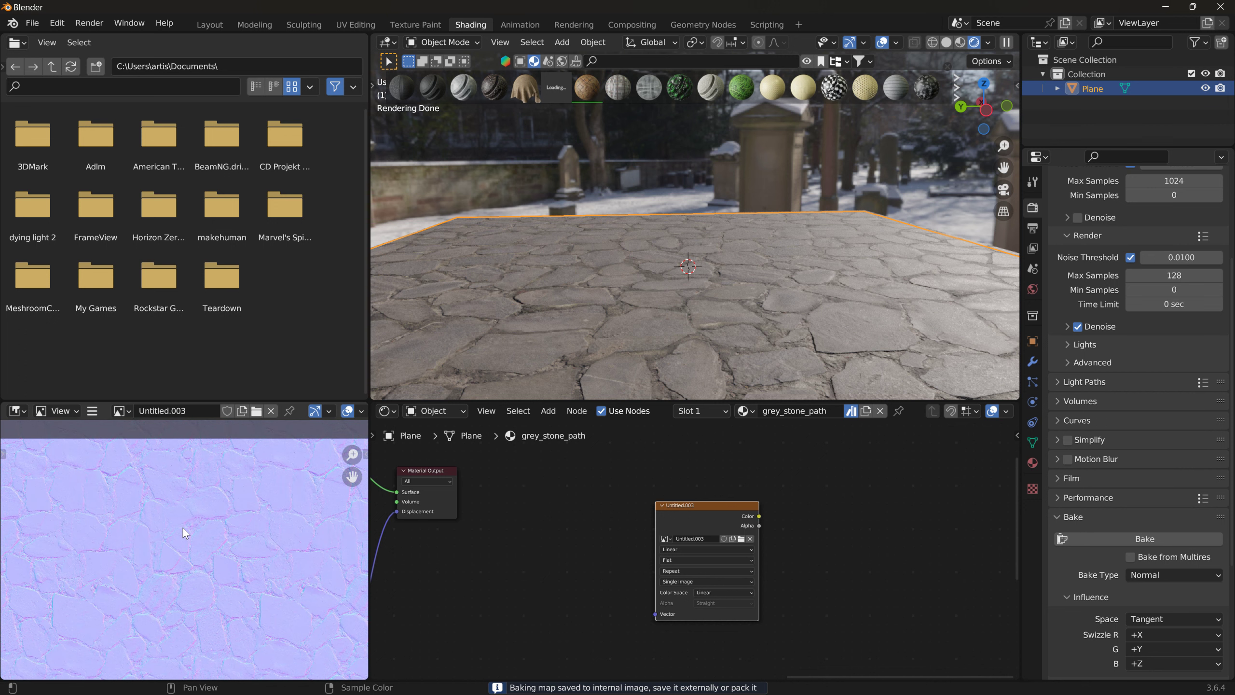
scroll(183, 527, "down", 2)
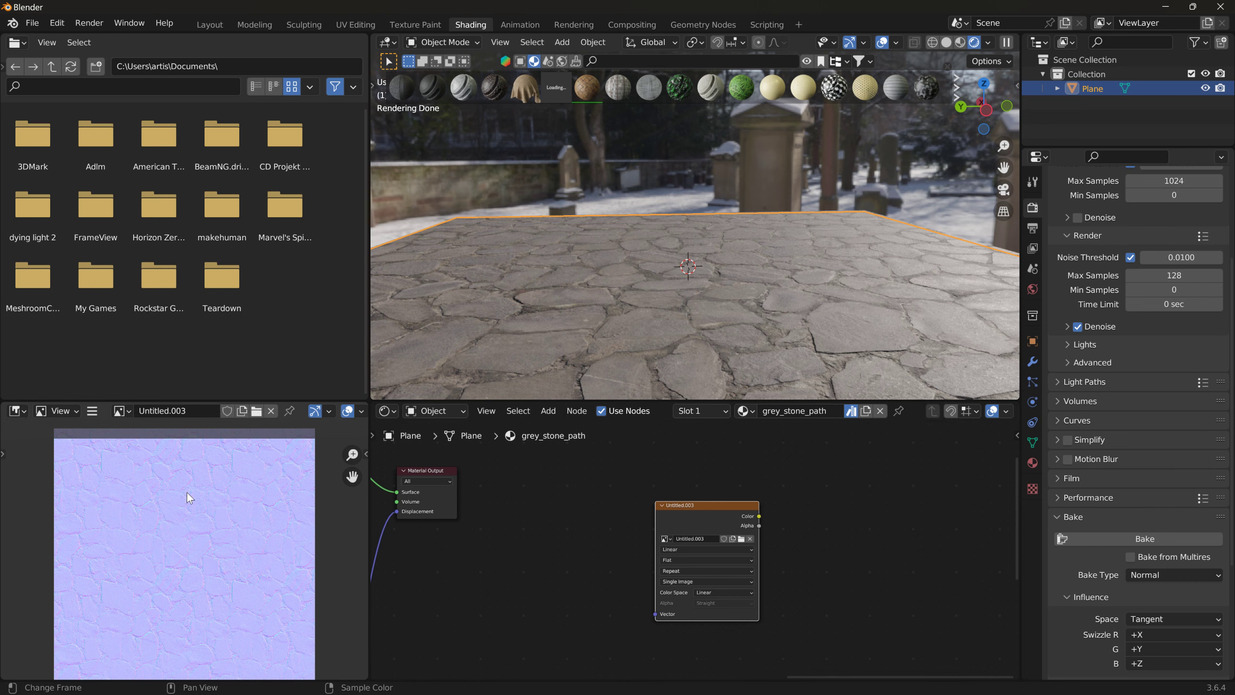
Save the baked normal map as normals.jpg in the Stones folder with the Linear color space.
left_click(92, 411)
mouse_move(121, 442)
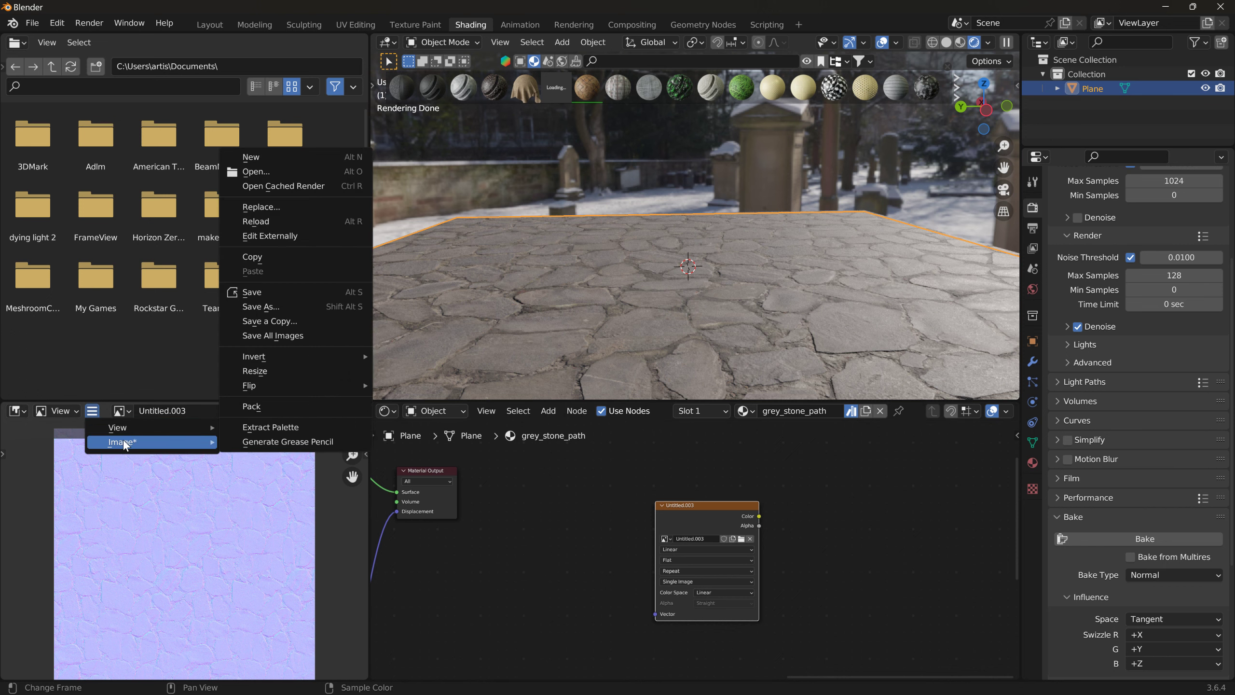
left_click(260, 306)
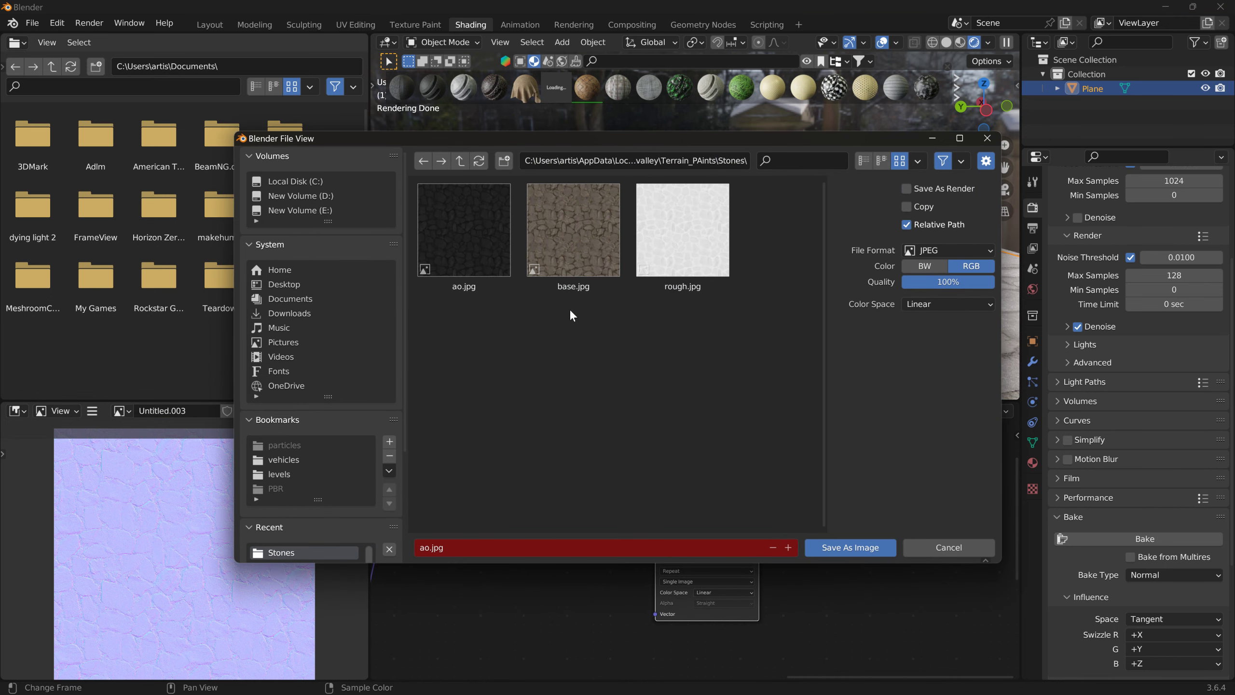
left_click(468, 545)
type("normals")
left_click(947, 301)
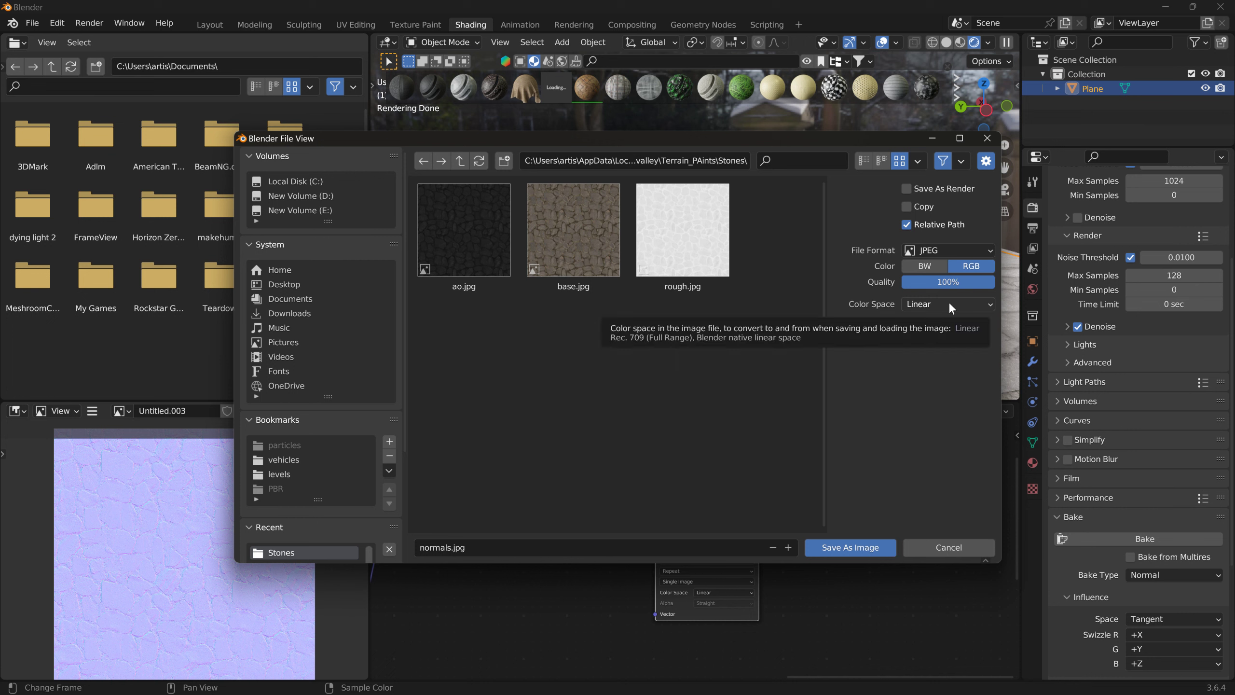
left_click(948, 302)
left_click(921, 431)
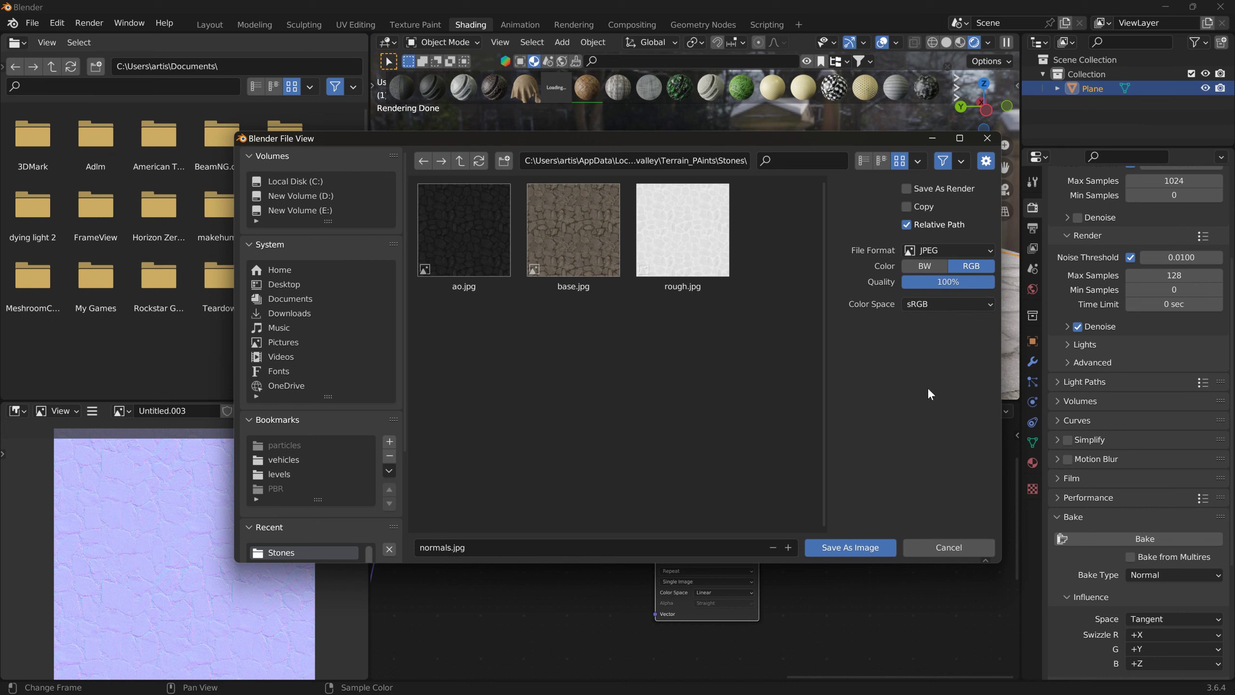
left_click(935, 305)
left_click(907, 351)
left_click(875, 547)
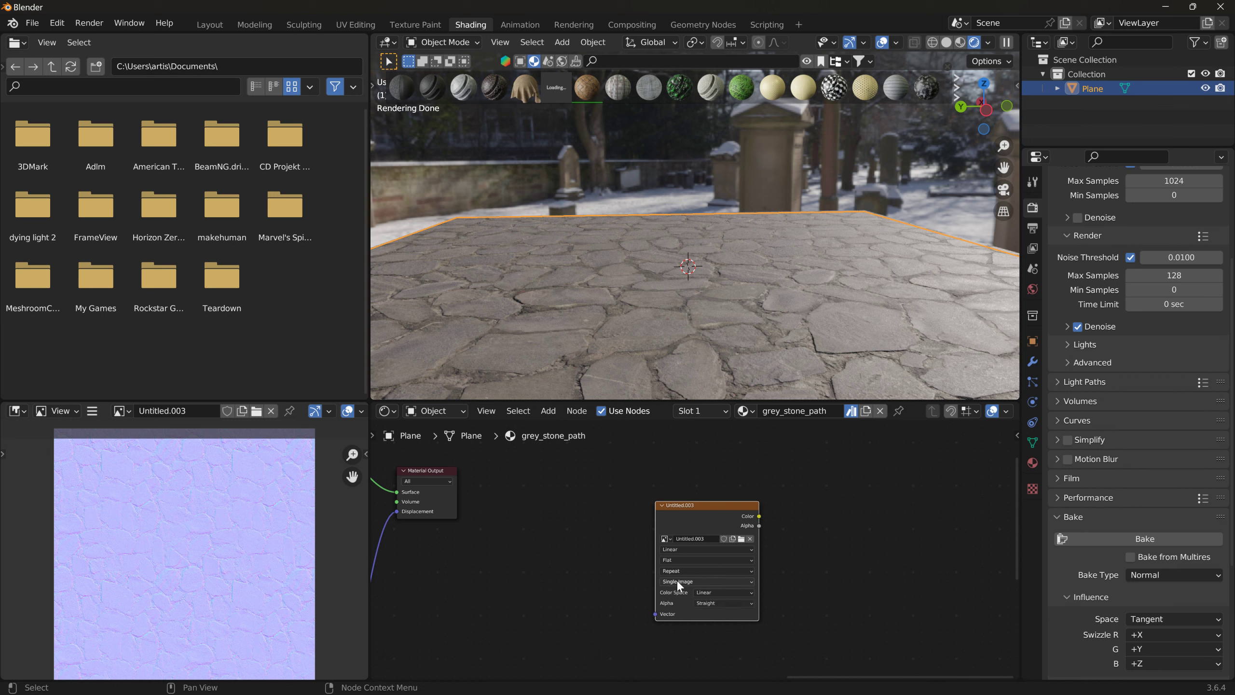
Switch the baking texture node's color space to sRGB to compare how the normal map looks.
left_click(737, 593)
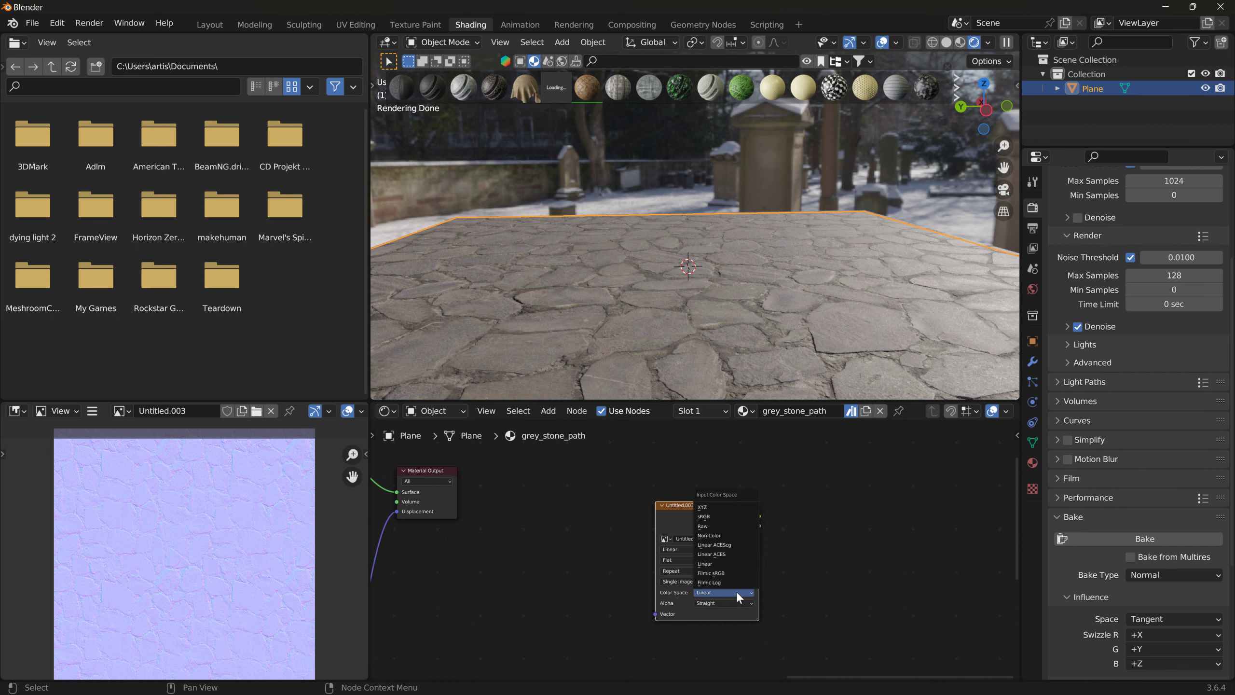
left_click(718, 515)
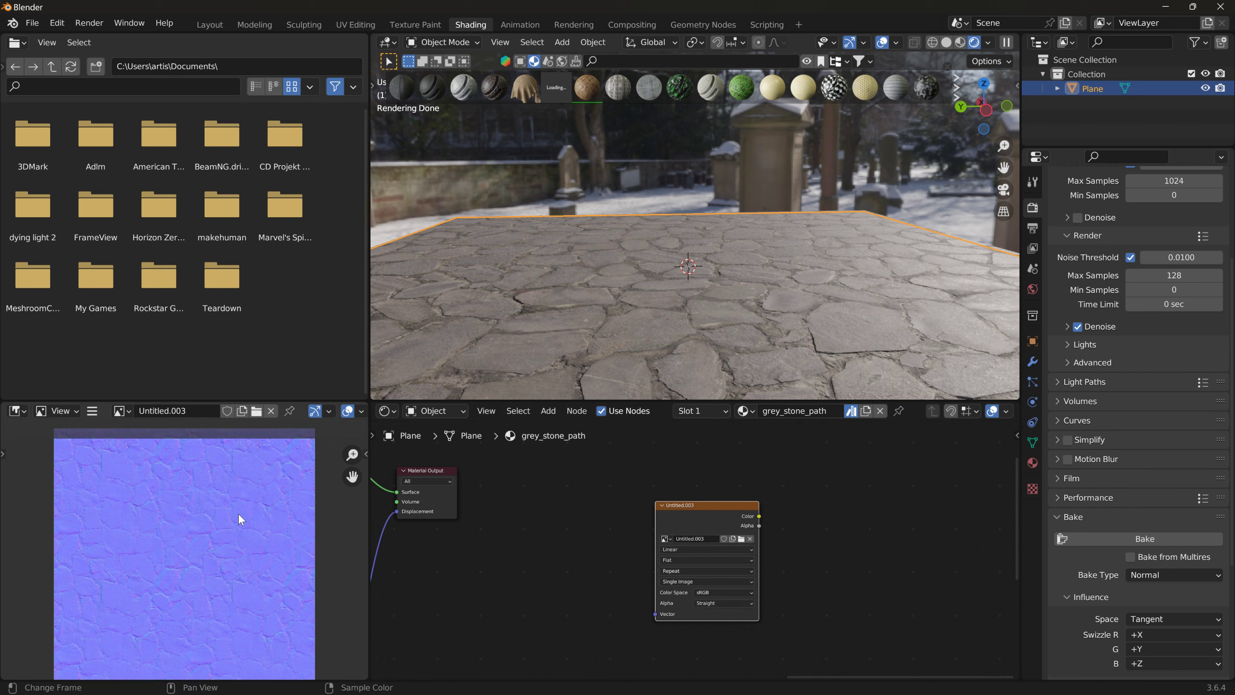
left_click(721, 588)
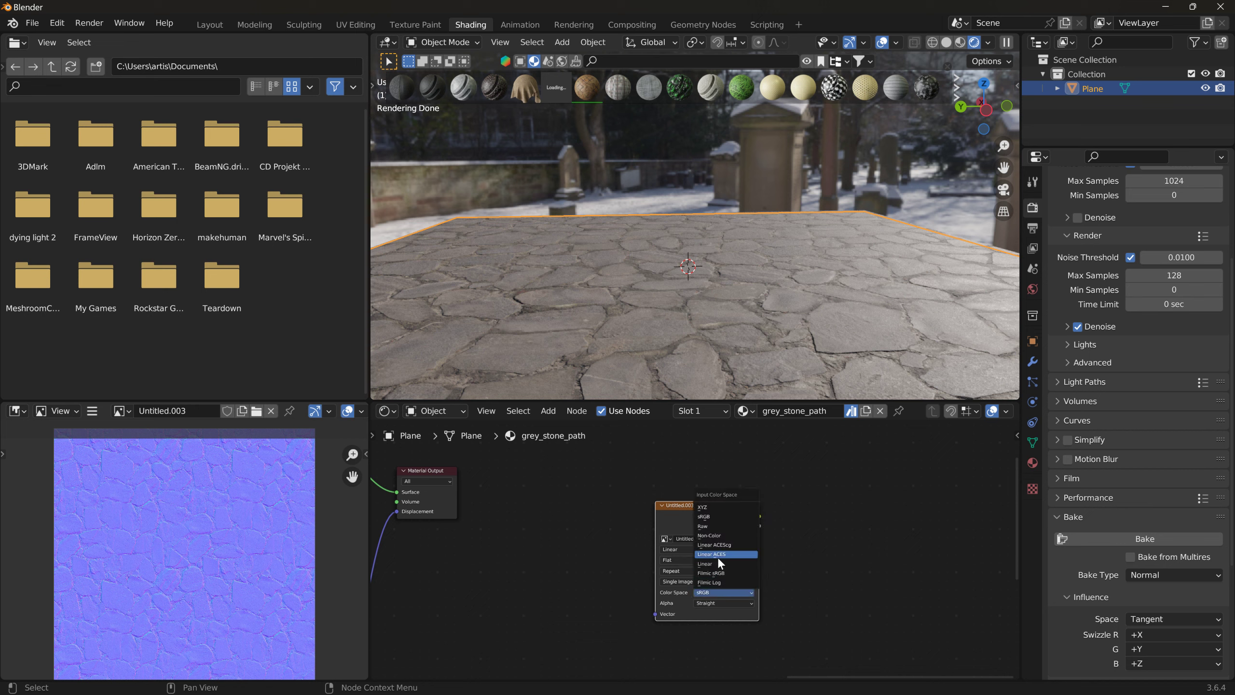
left_click(685, 556)
Switch to BeamNG.drive and assign ao.jpg as the Stones material's Ambient Occlusion base texture.
key("alt+Tab")
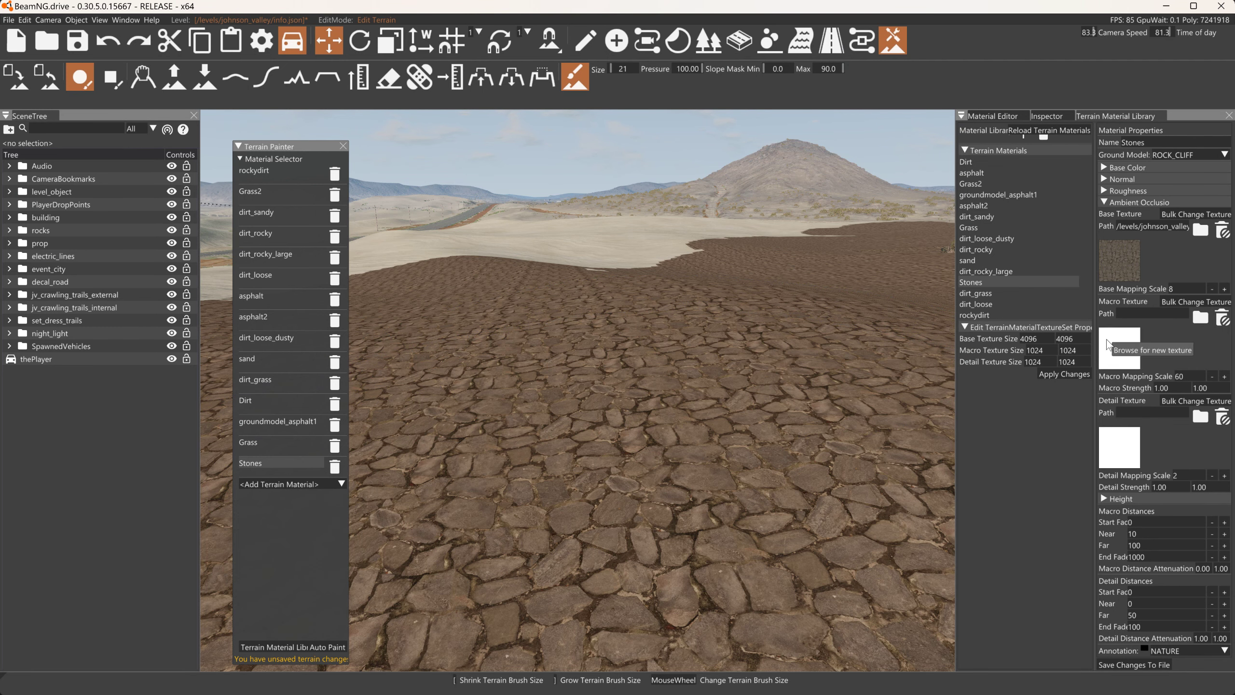
left_click(1103, 205)
left_click(1103, 204)
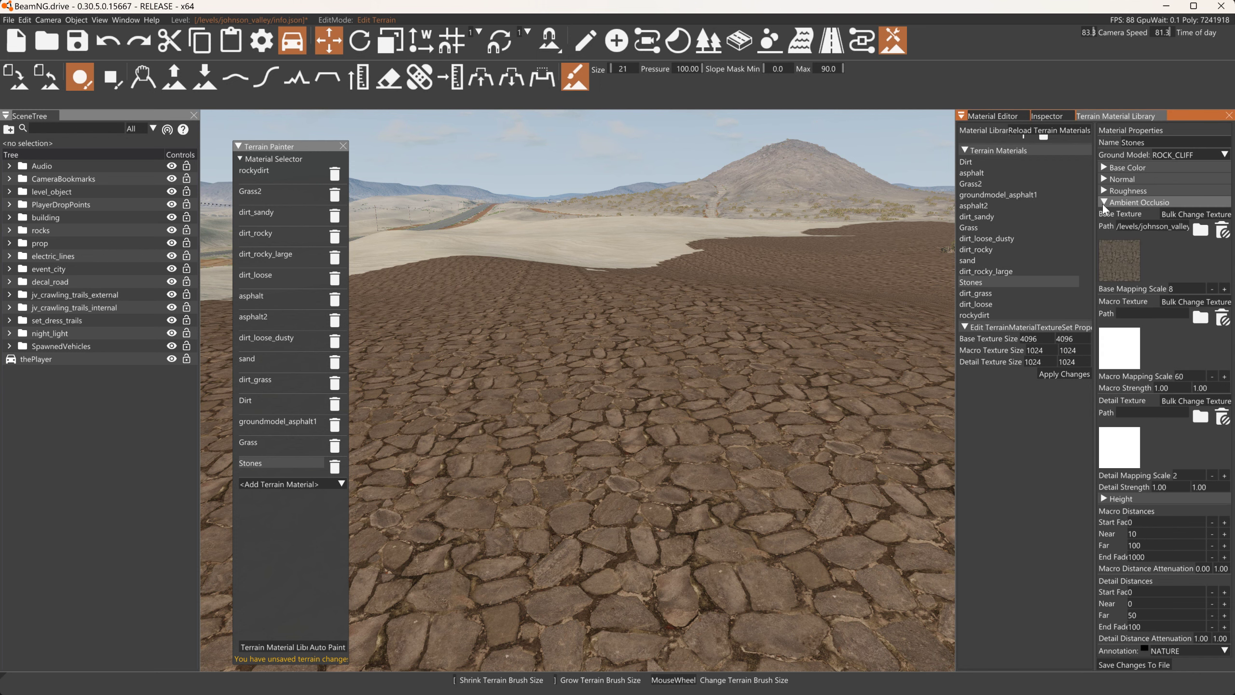
left_click(1117, 258)
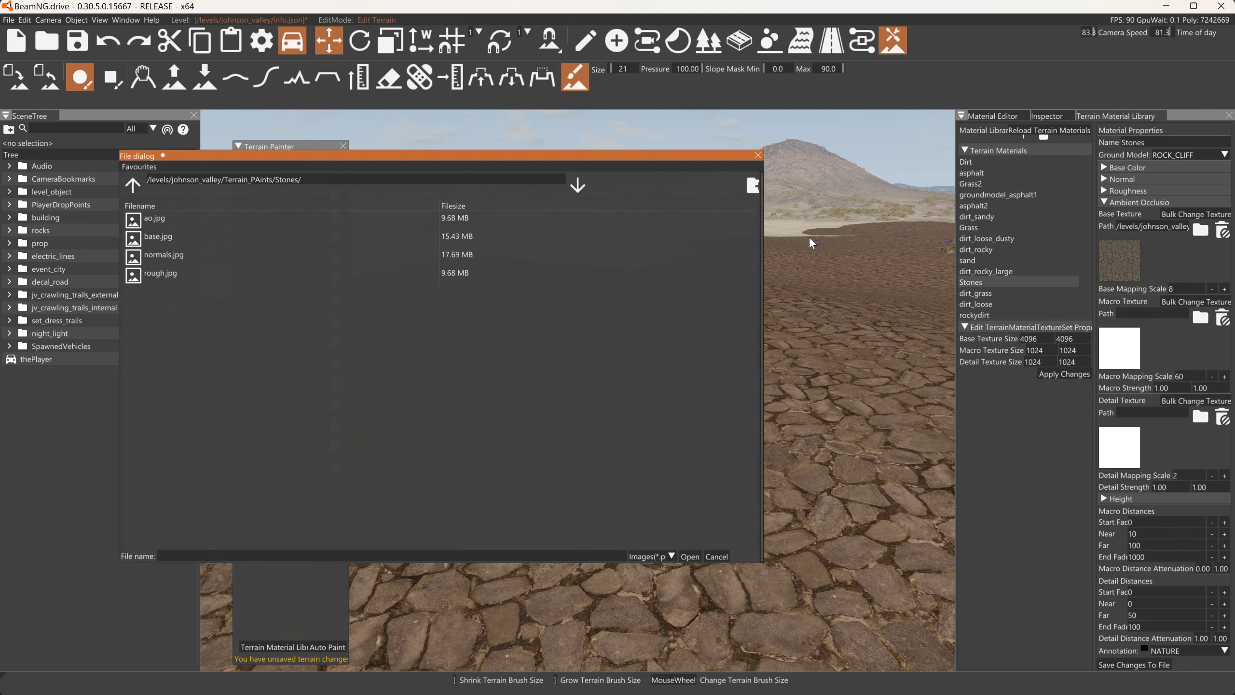
left_click(195, 222)
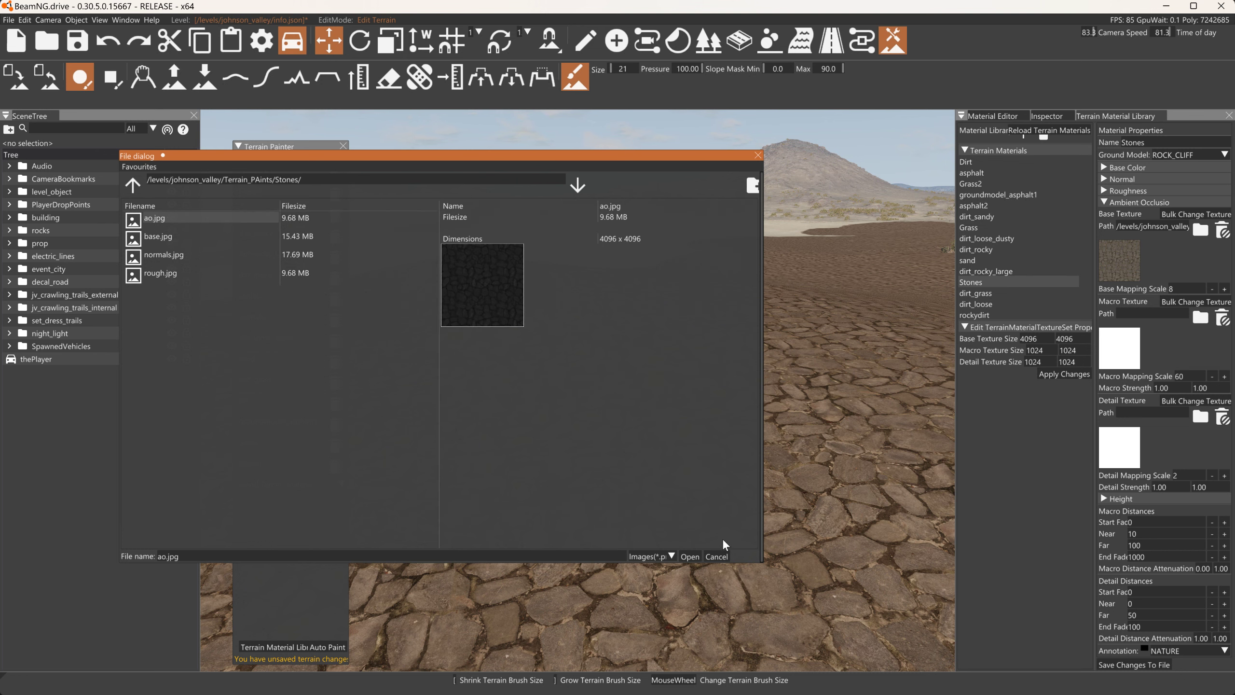
left_click(689, 557)
left_click(1104, 202)
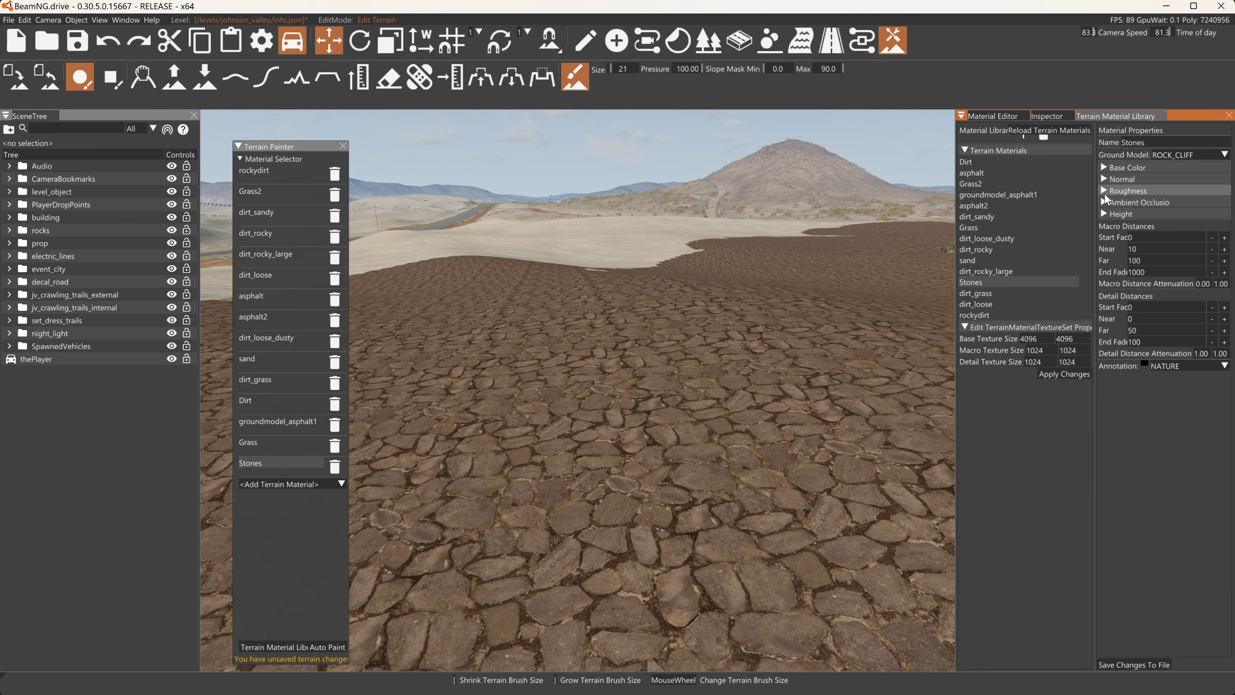
Assign rough.jpg from /levels/johnson_valley/Terrain_PAints/Stones/ as the Stones material's Roughness base texture, copying that folder path on the way.
left_click(1106, 190)
left_click(1118, 249)
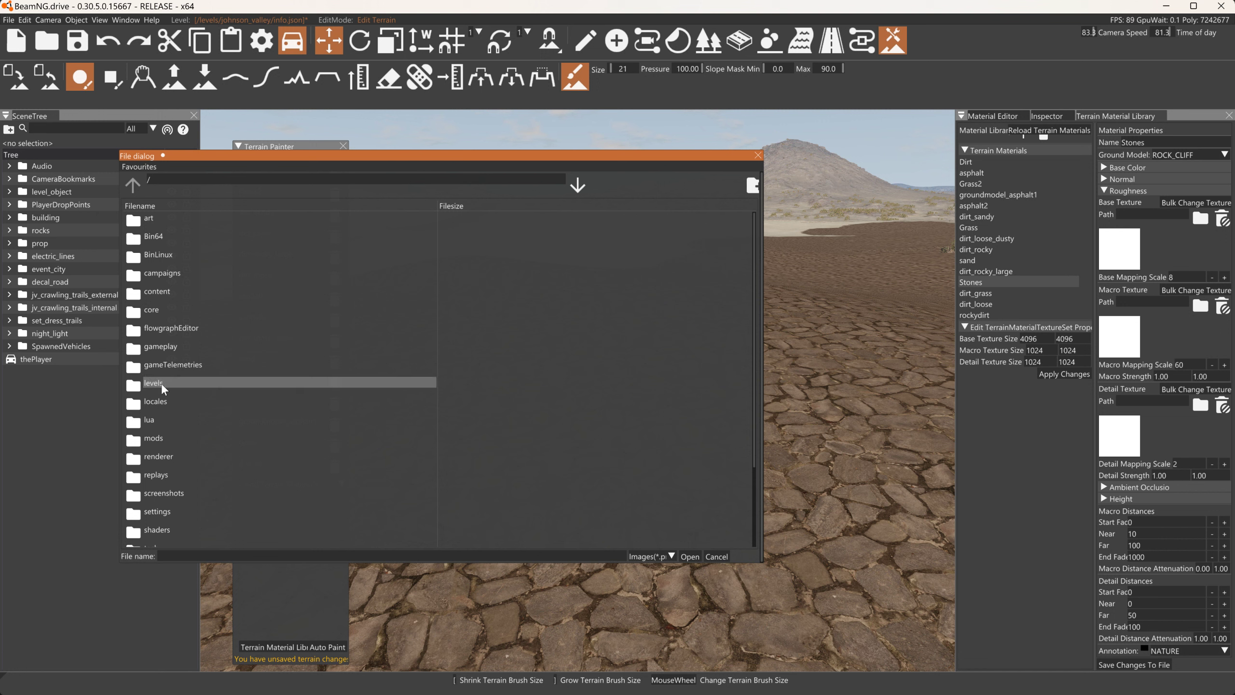
double_click(163, 385)
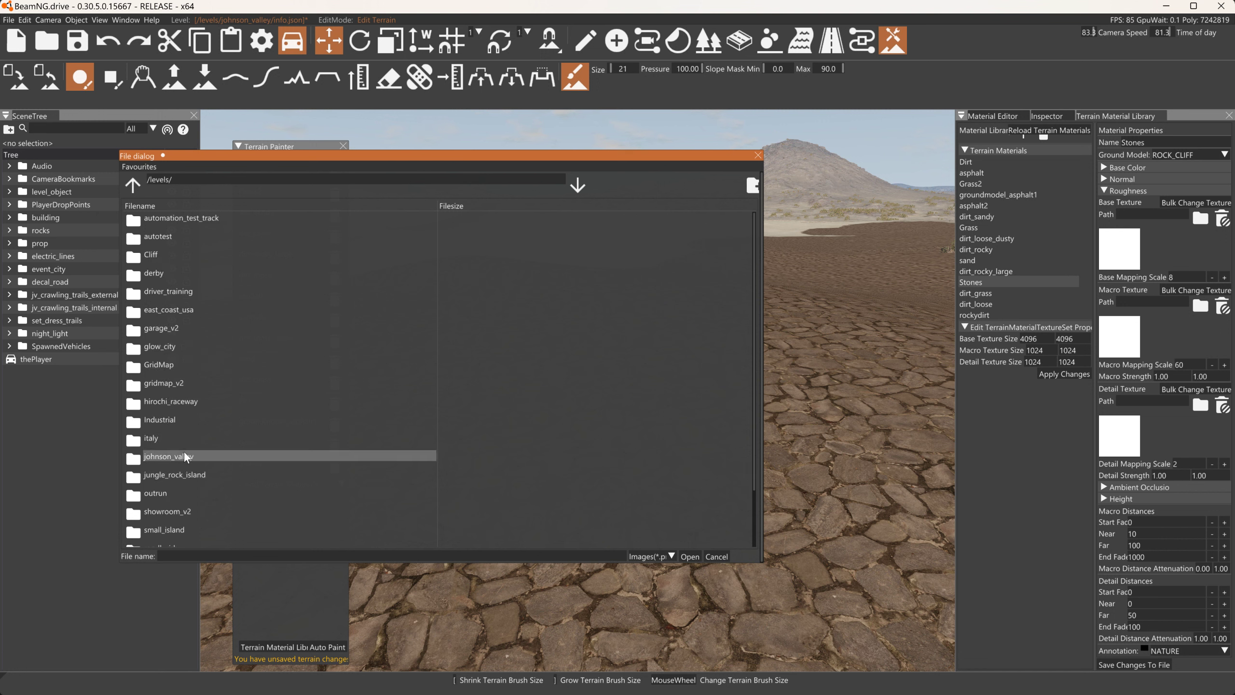
double_click(158, 456)
double_click(181, 311)
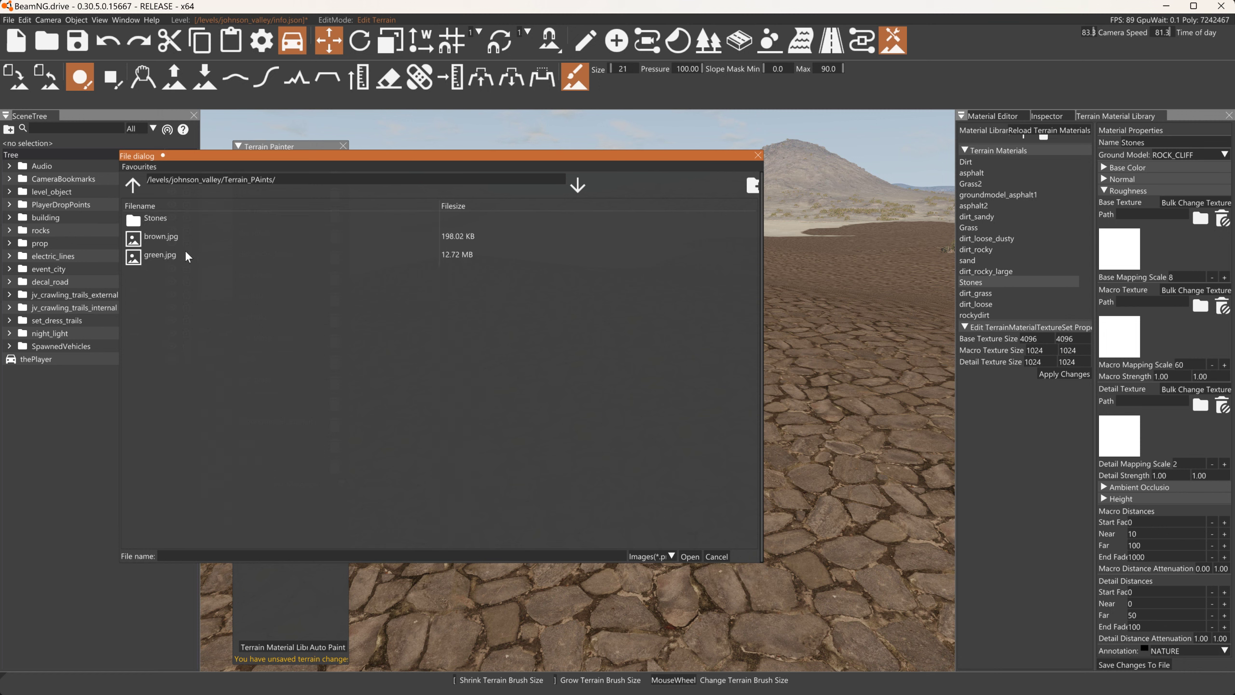
double_click(156, 219)
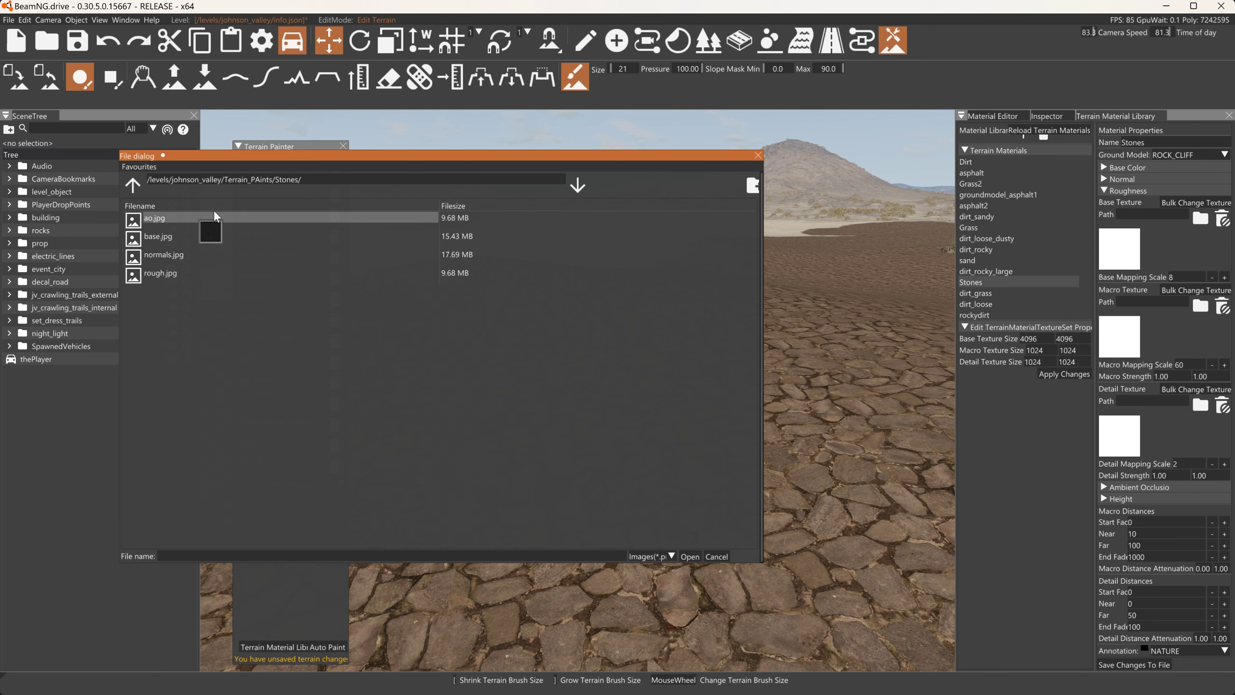
left_click_drag(318, 182, 146, 181)
key("ctrl+c")
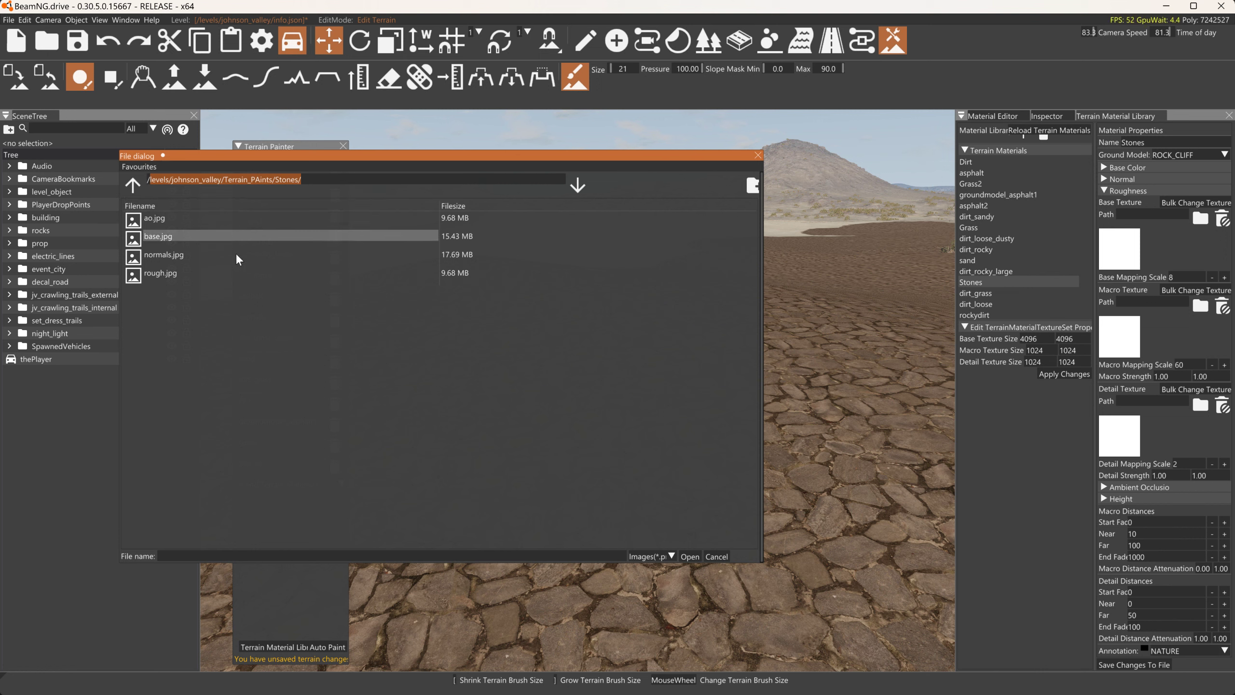
left_click(161, 273)
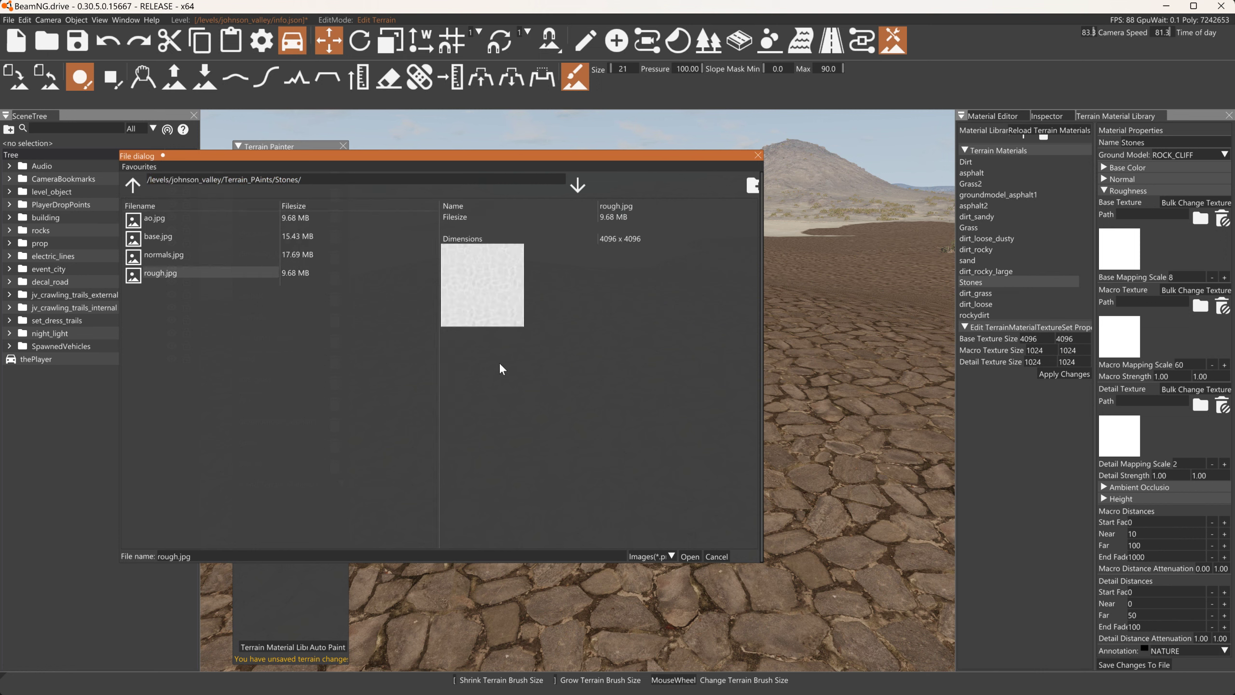
left_click(683, 557)
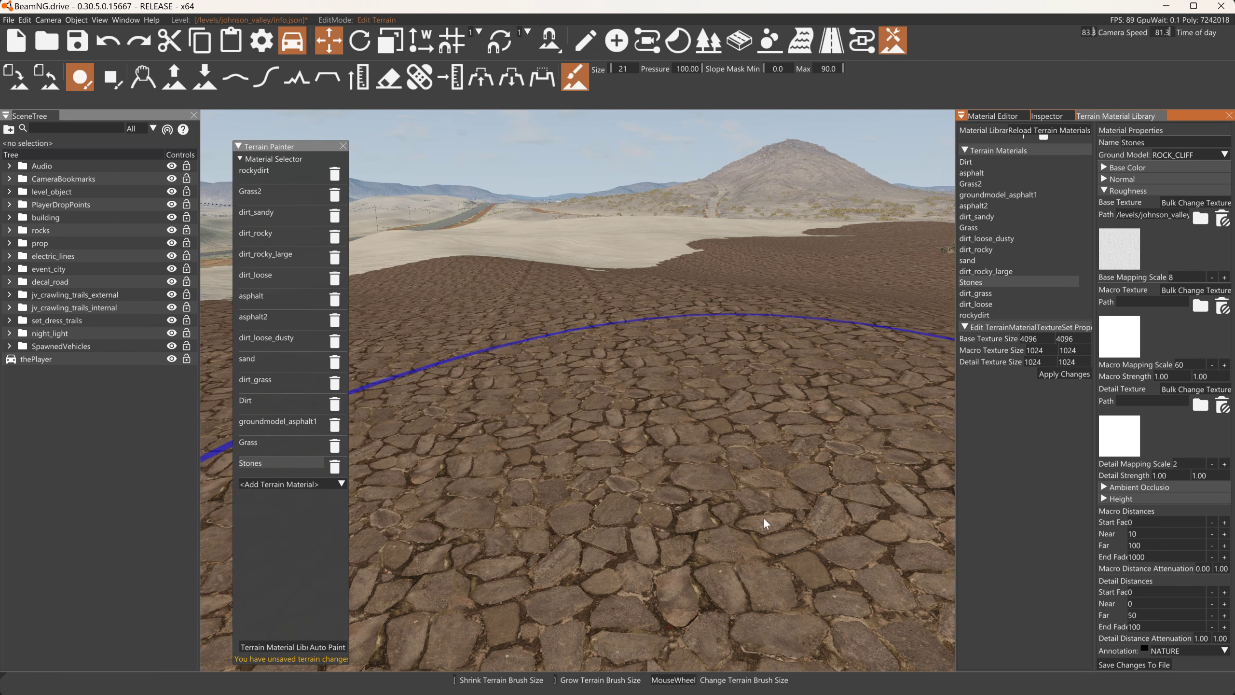
Assign normals.jpg as the Stones material's Normal base texture, reaching the Stones folder with the copied path.
left_click(1114, 190)
left_click(1111, 179)
left_click(1199, 206)
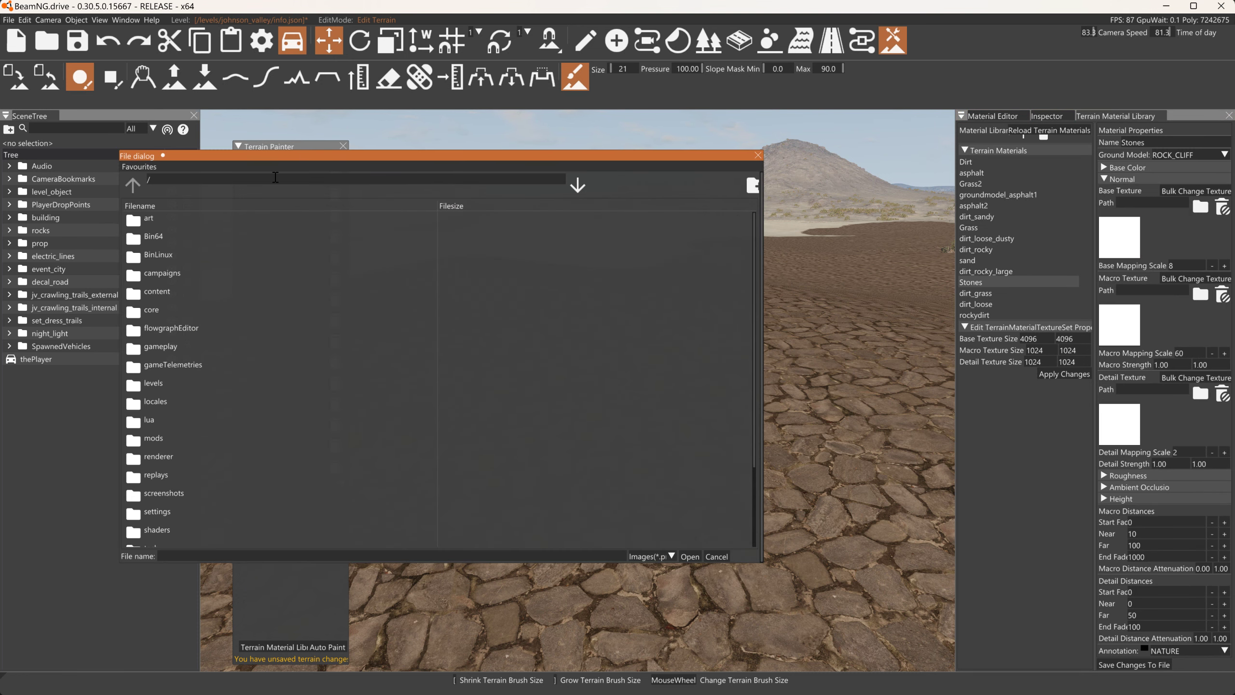
left_click(287, 178)
key("ctrl+v")
key("Return")
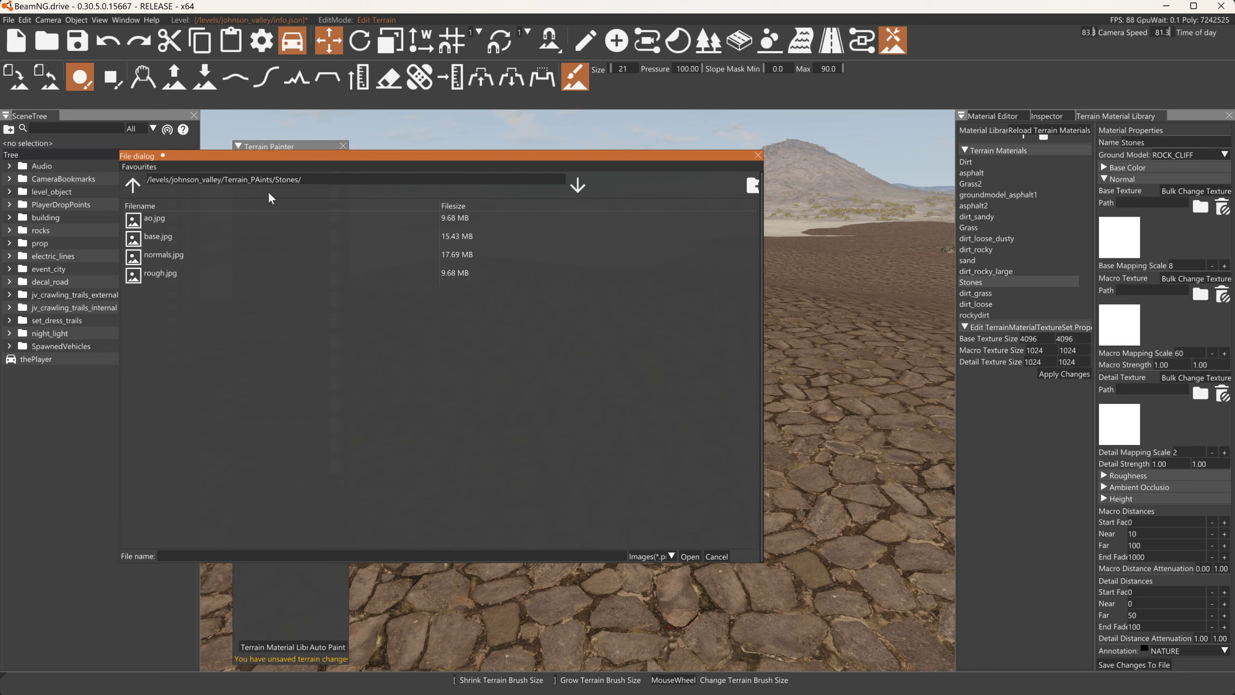
left_click(175, 254)
left_click(689, 557)
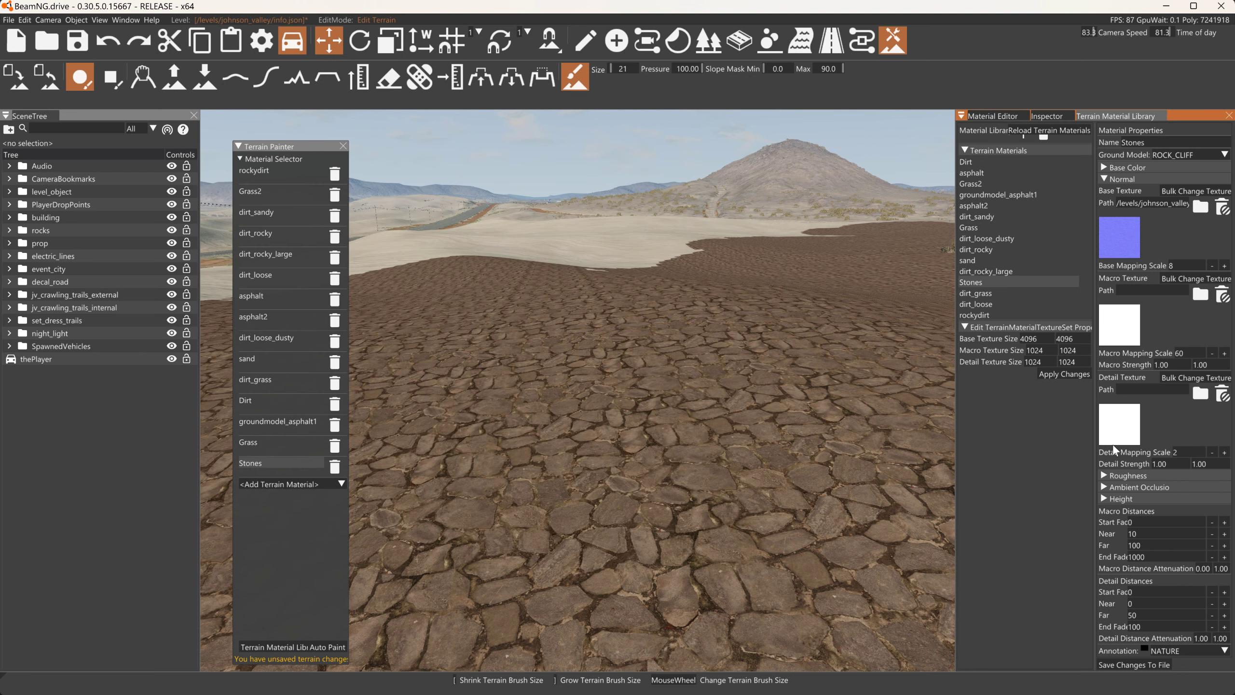
Assign ao.jpg from the Stones folder as the Stones material's Height base texture and save the level.
left_click(1114, 499)
left_click(1118, 553)
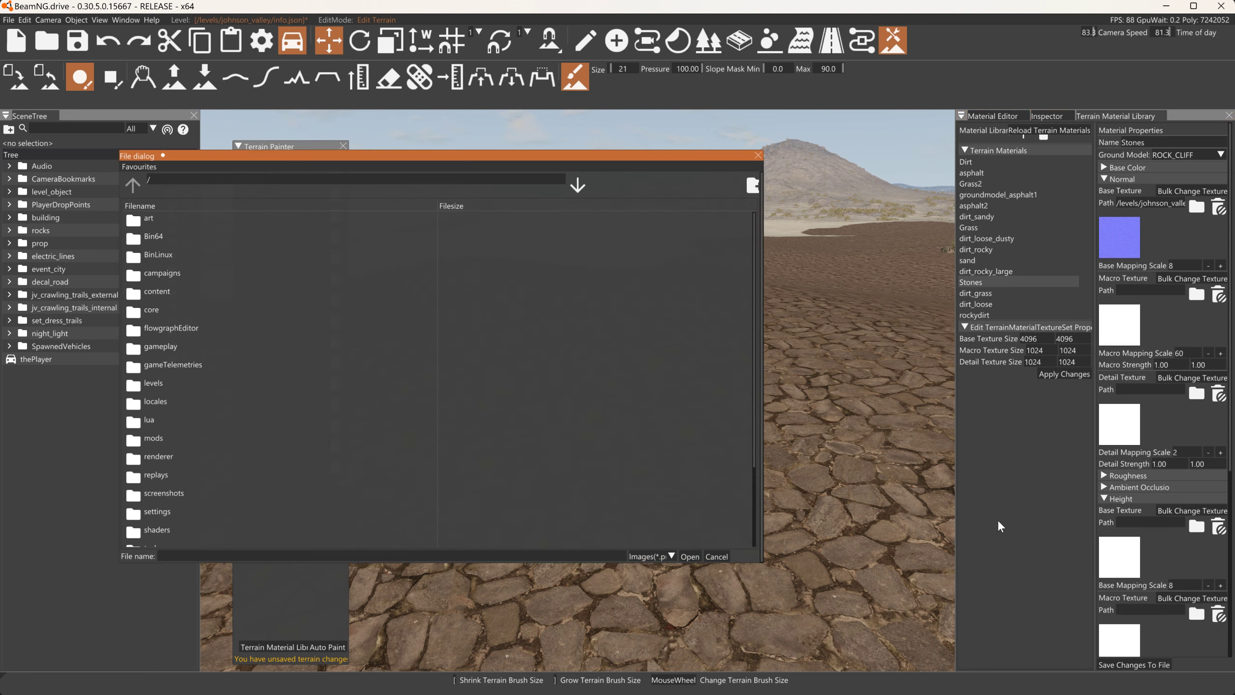
key("ctrl+v")
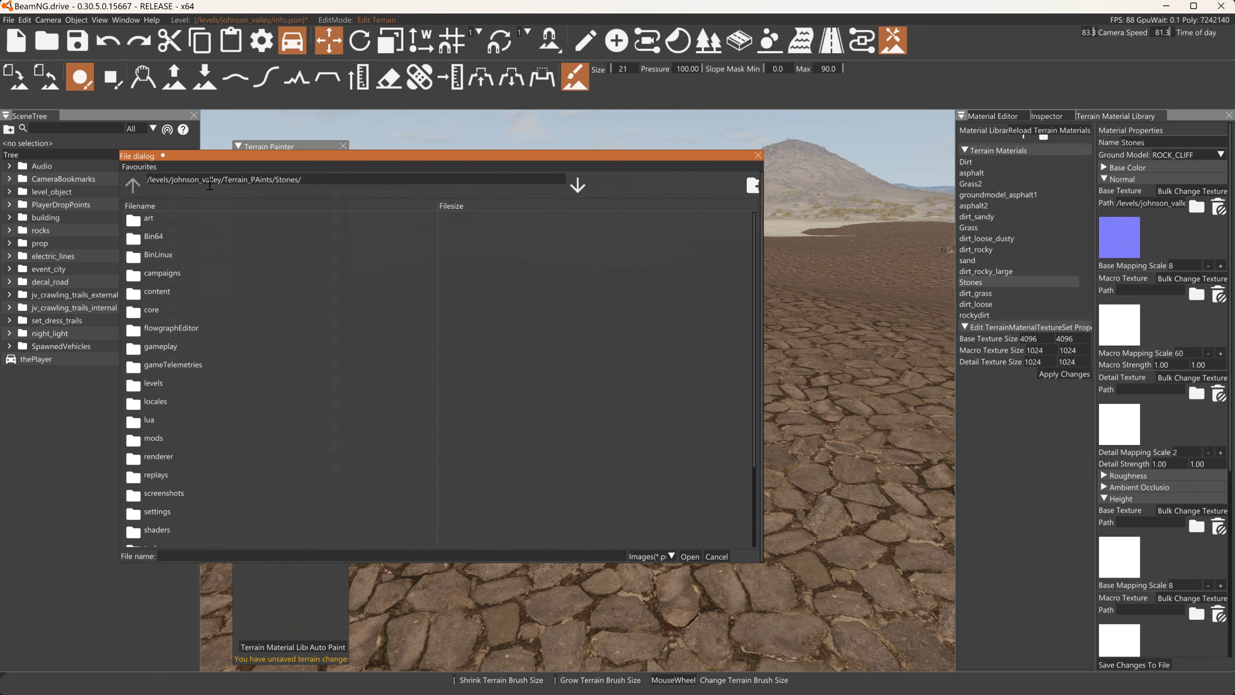
key("Return")
left_click(155, 218)
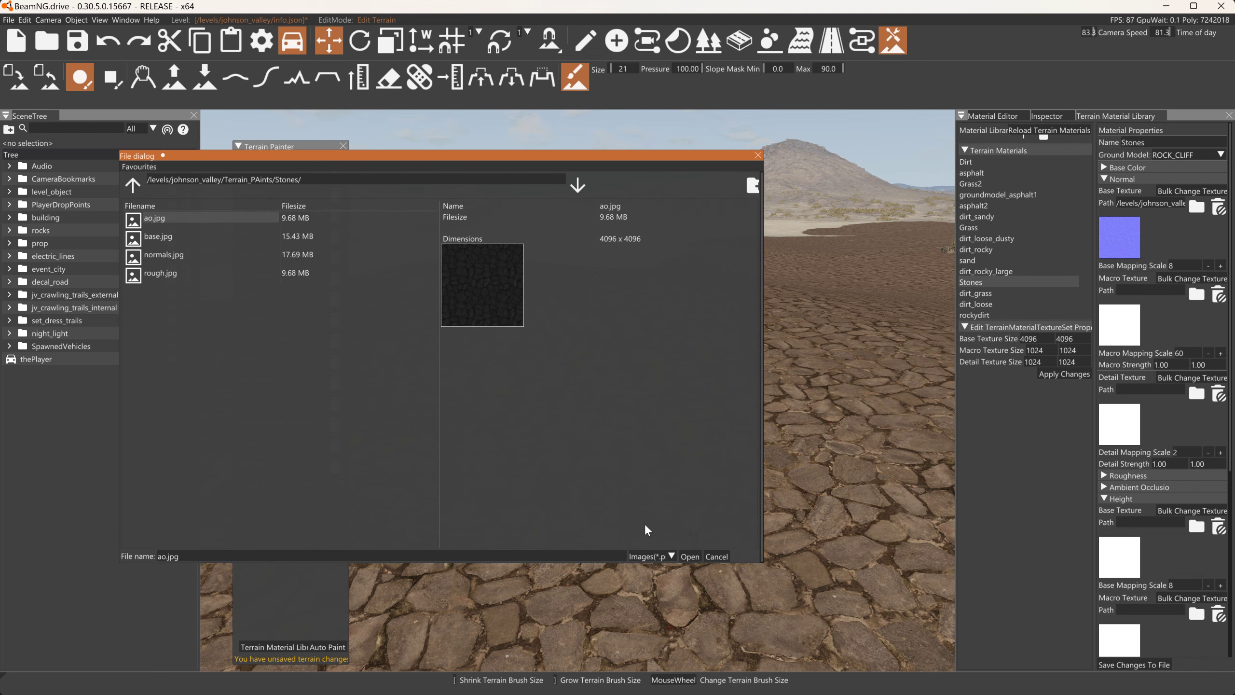
left_click(690, 556)
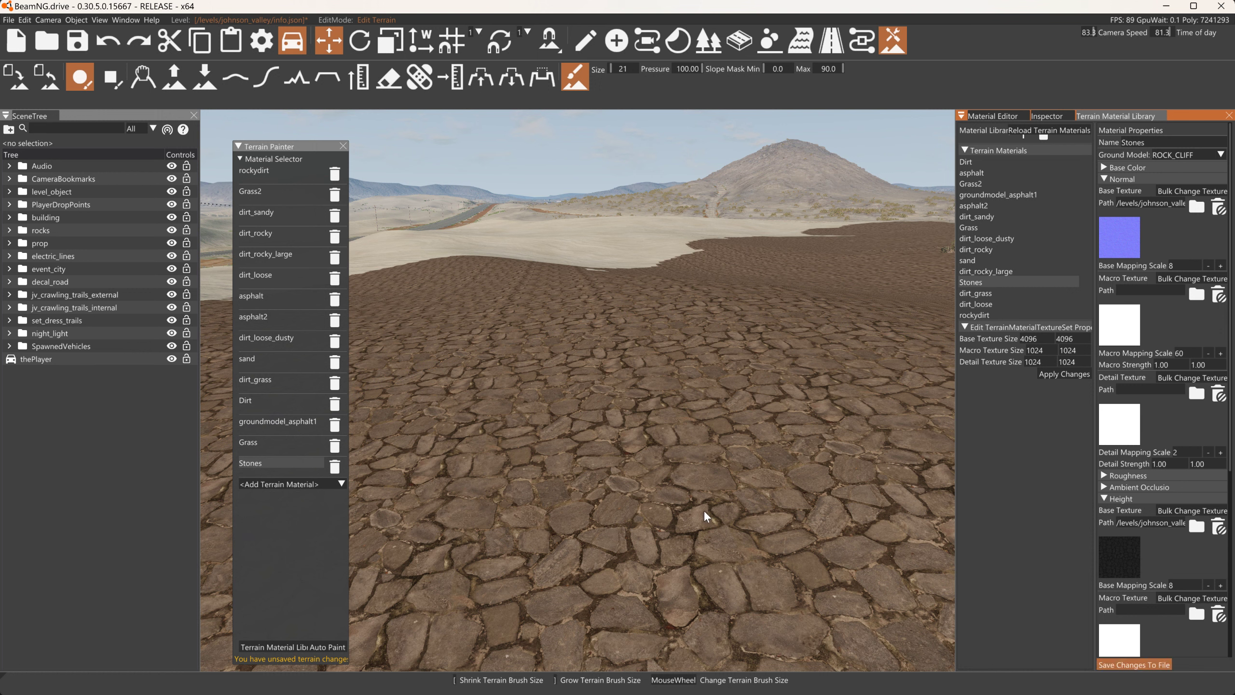
key("ctrl+s")
Fly slowly over the painted ground and examine the stone texture's relief and detail up close.
key("w")
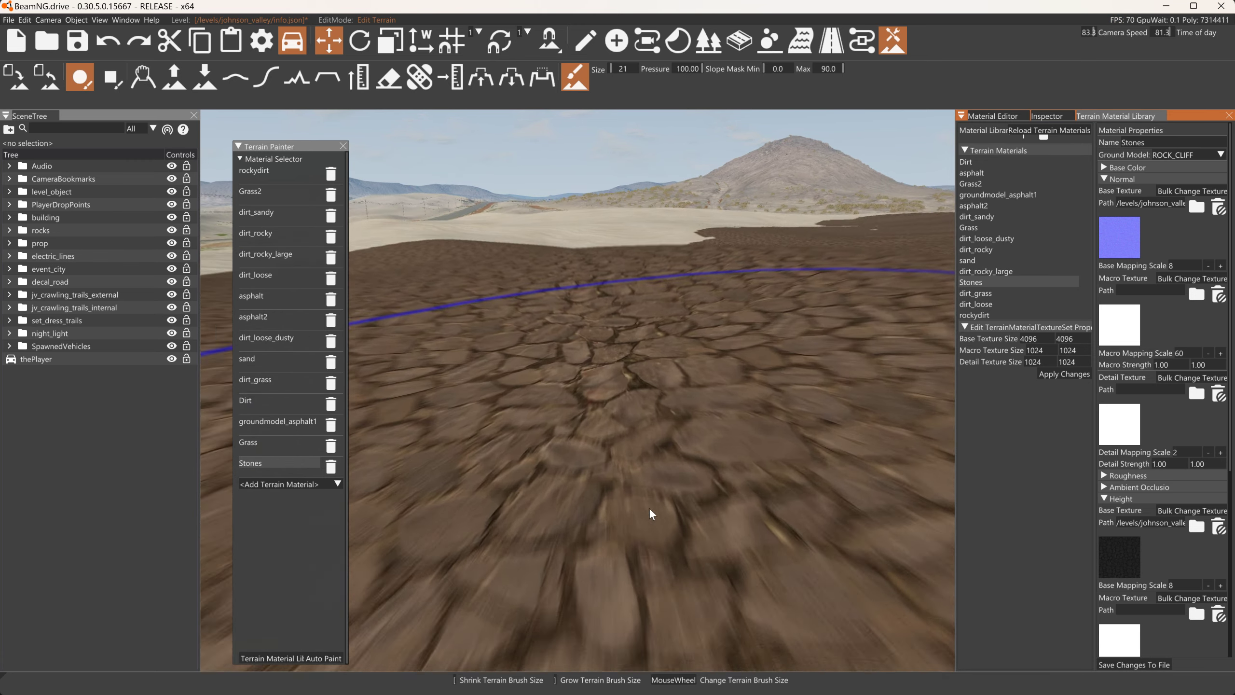
key("s")
key("a")
key("w")
mouse_move(649, 507)
right_mouse_down()
mouse_move(700, 499)
mouse_move(574, 510)
mouse_move(654, 512)
right_mouse_up()
scroll(701, 500, "down", 6)
key("a")
key("w")
key("a")
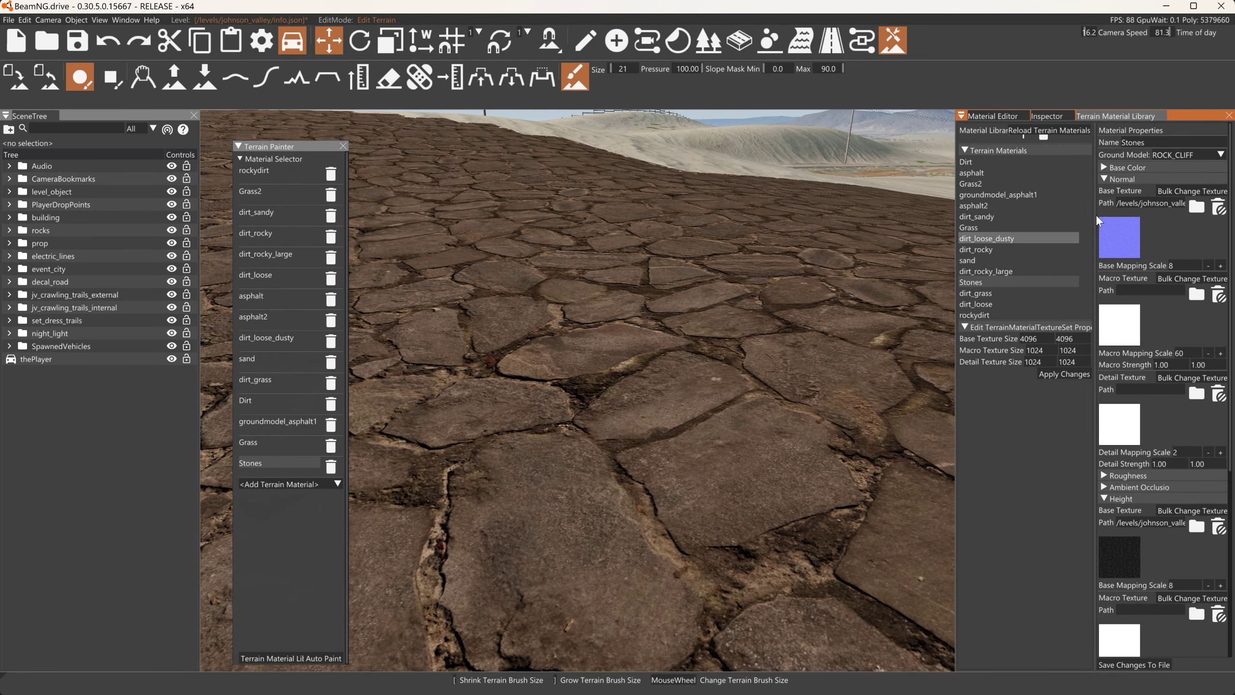
Set the time of day to 10.7 and inspect the painted stones under the new lighting.
mouse_move(1167, 28)
left_mouse_down()
mouse_move(1148, 30)
mouse_move(1179, 31)
mouse_move(1152, 32)
left_mouse_up()
mouse_move(578, 389)
right_mouse_down()
mouse_move(734, 389)
mouse_move(581, 392)
mouse_move(593, 467)
mouse_move(618, 457)
right_mouse_up()
right_click_drag(617, 389, 627, 311)
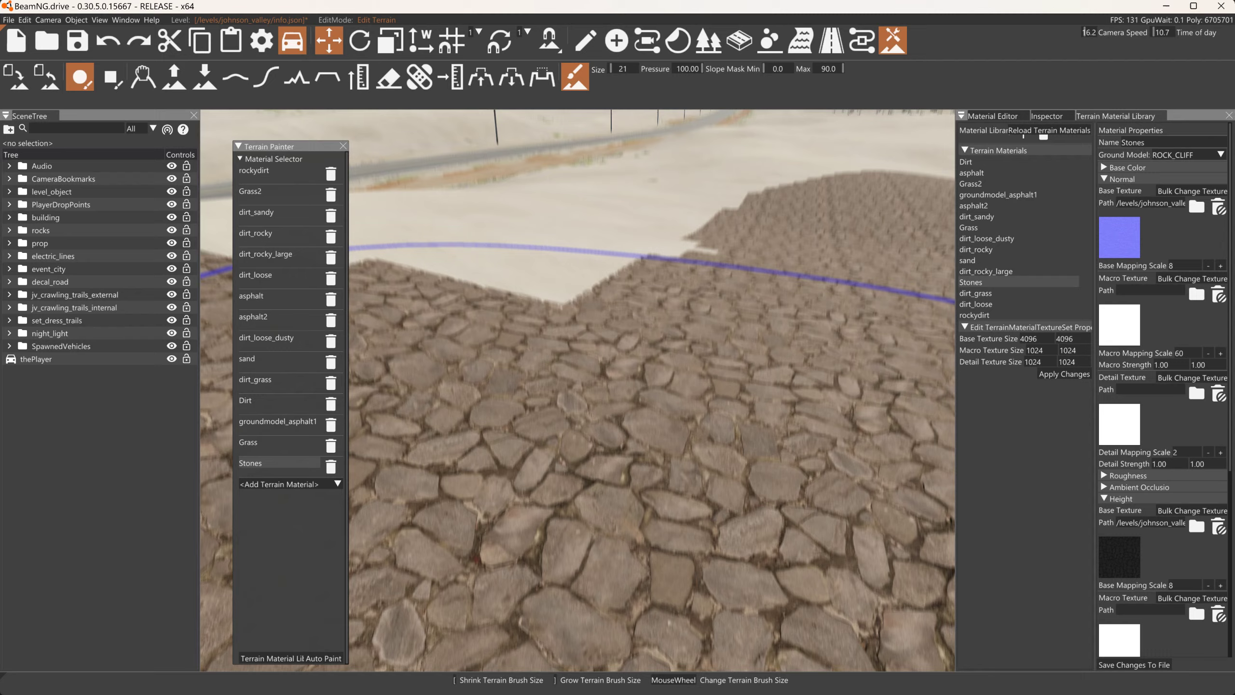
Paint the bare sandy gap between the stone areas with the Stones material and check the extended ground.
mouse_move(803, 232)
left_mouse_down()
mouse_move(739, 265)
mouse_move(684, 234)
mouse_move(744, 226)
left_mouse_up()
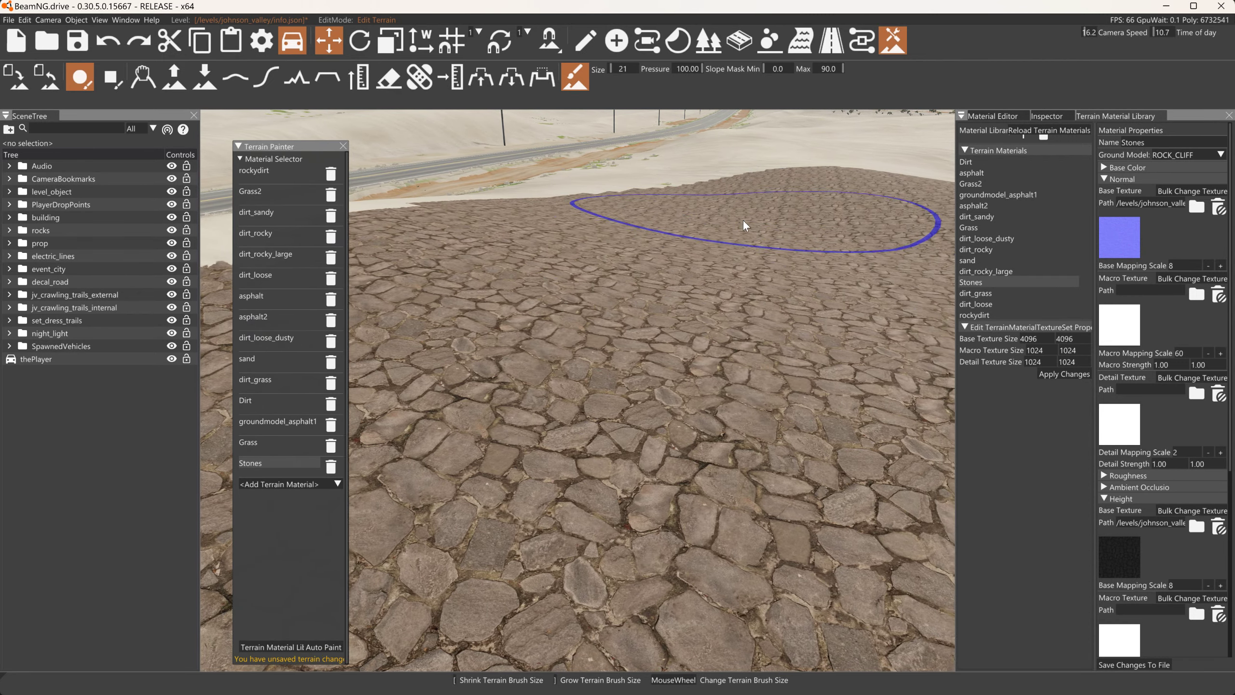
mouse_move(744, 226)
right_mouse_down()
mouse_move(758, 110)
mouse_move(778, 107)
right_mouse_up()
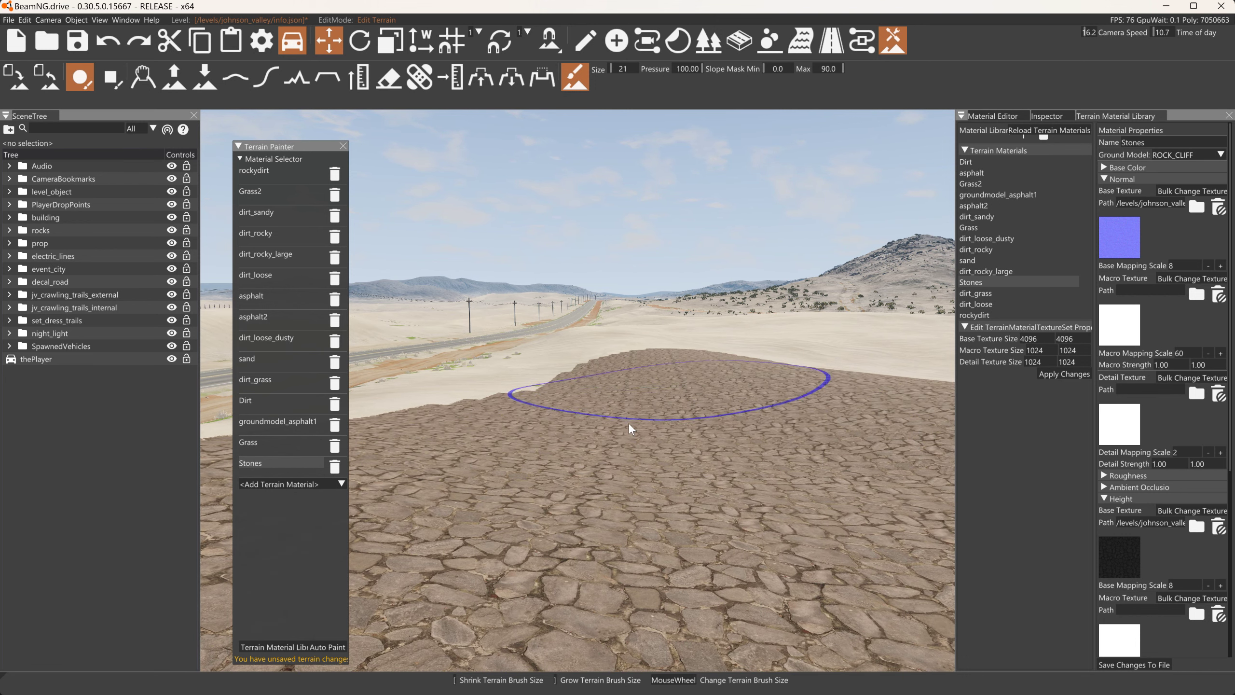
right_click_drag(642, 485, 648, 488)
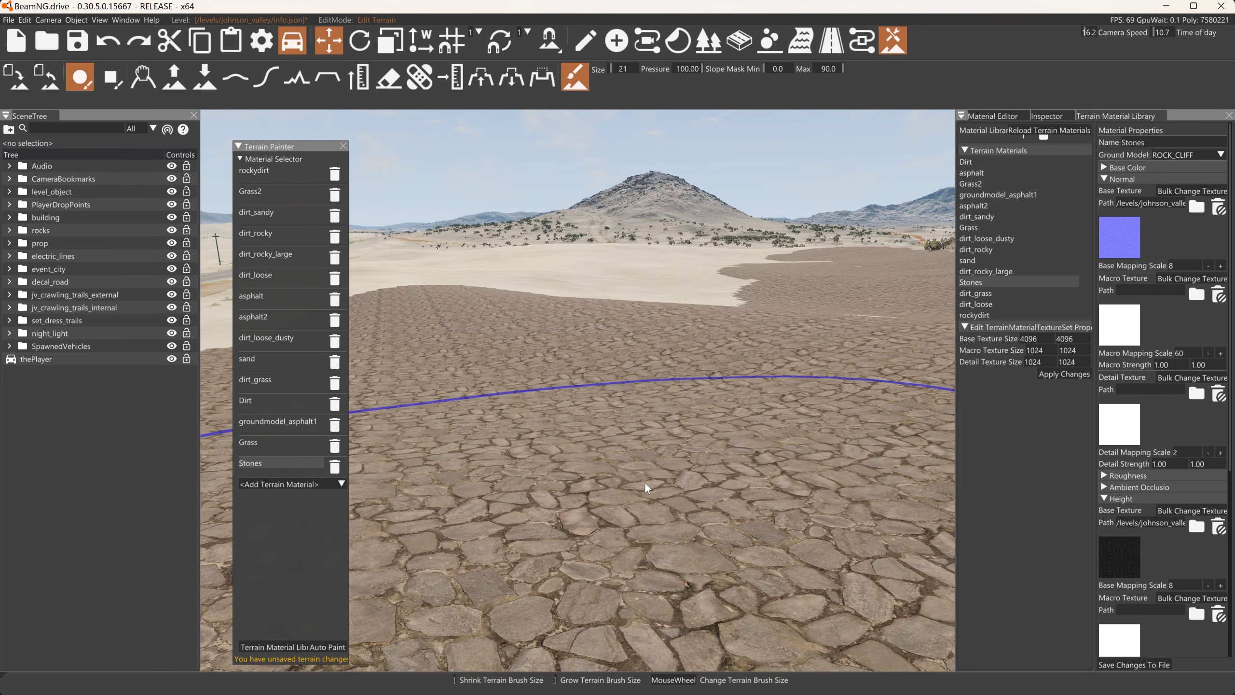
Bring up the editor's list of general editing commands for the level.
left_click(43, 20)
mouse_move(24, 19)
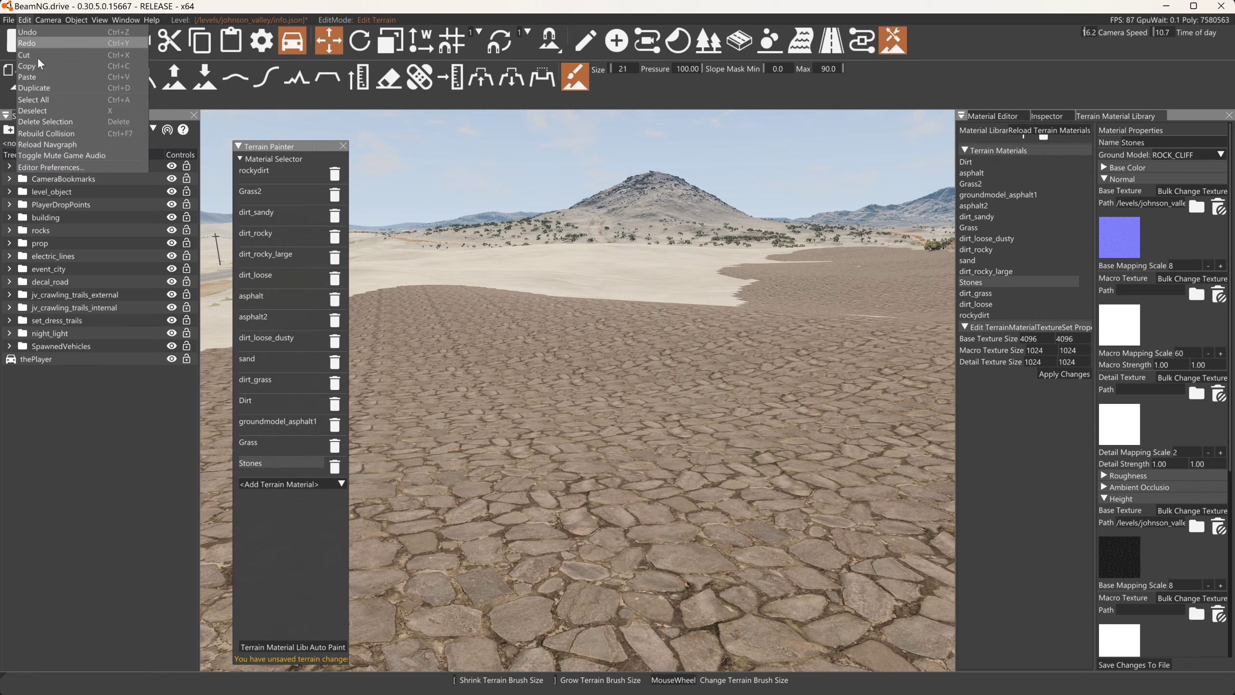